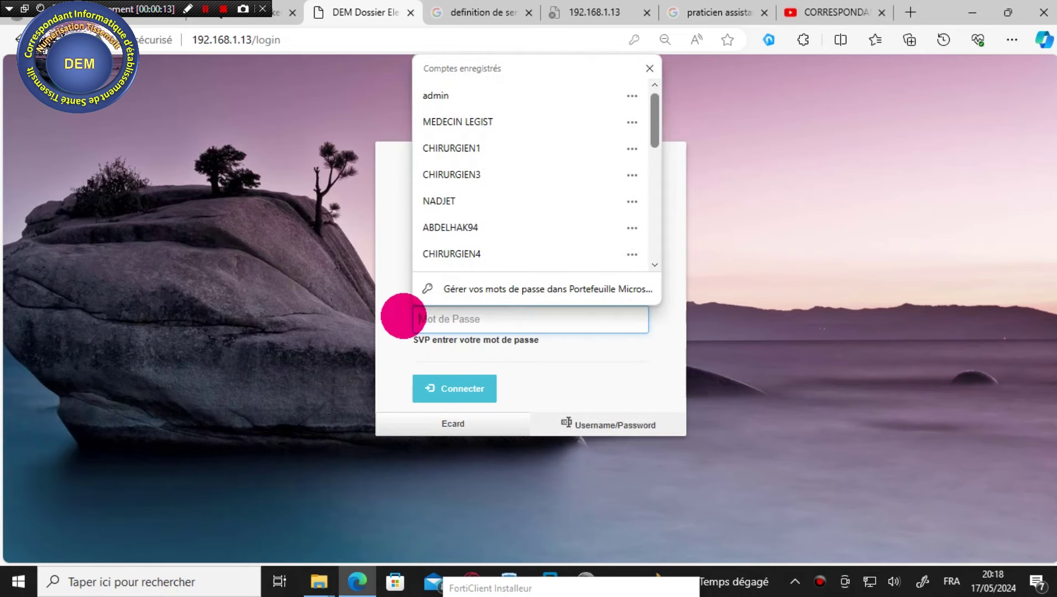
- Log in to the admin account with its password and update the password saved for the site
text(a)
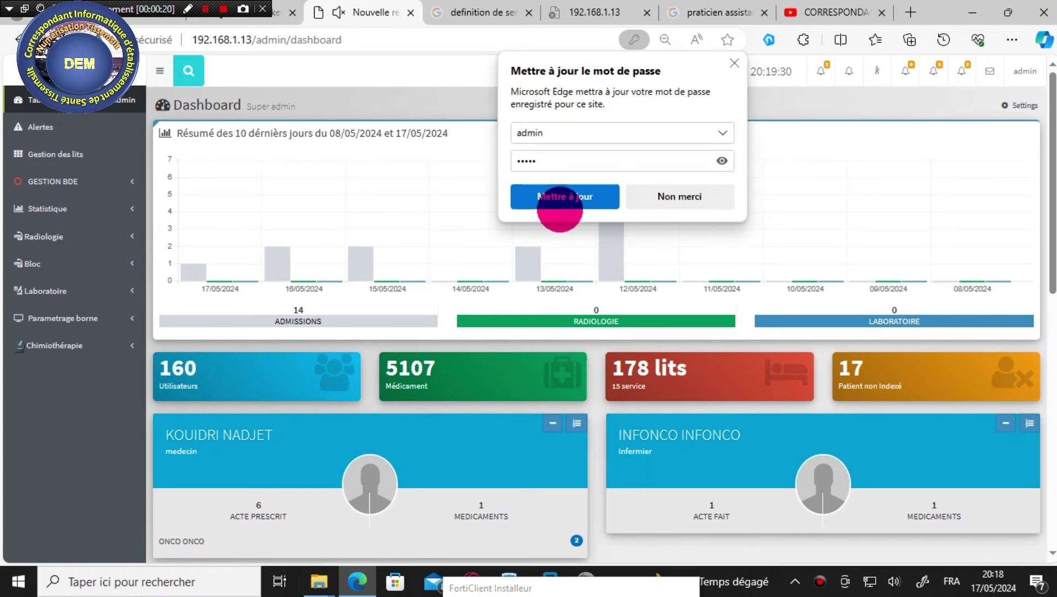
click(559, 204)
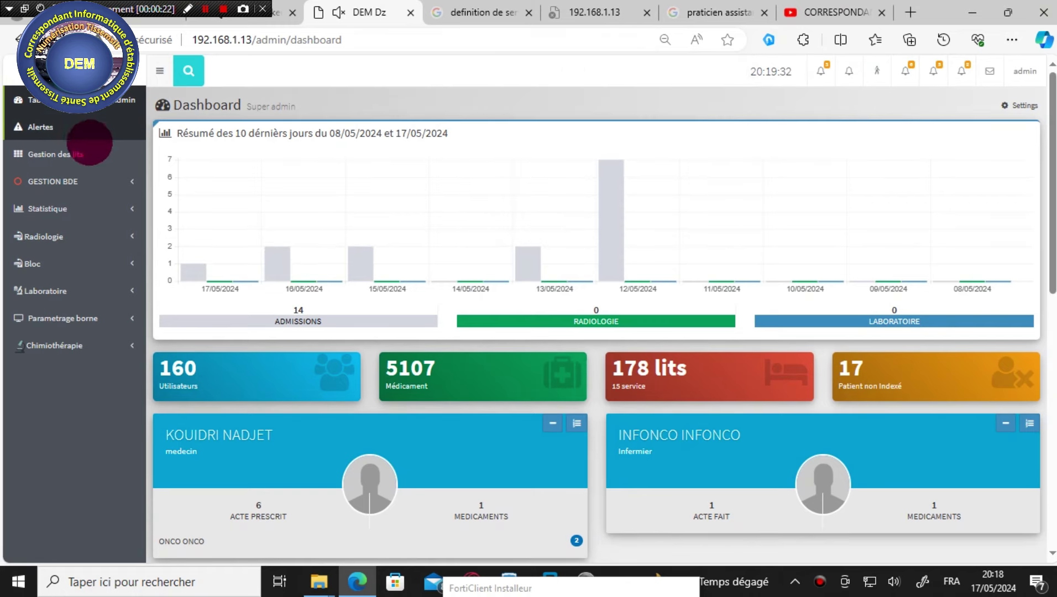
click(62, 347)
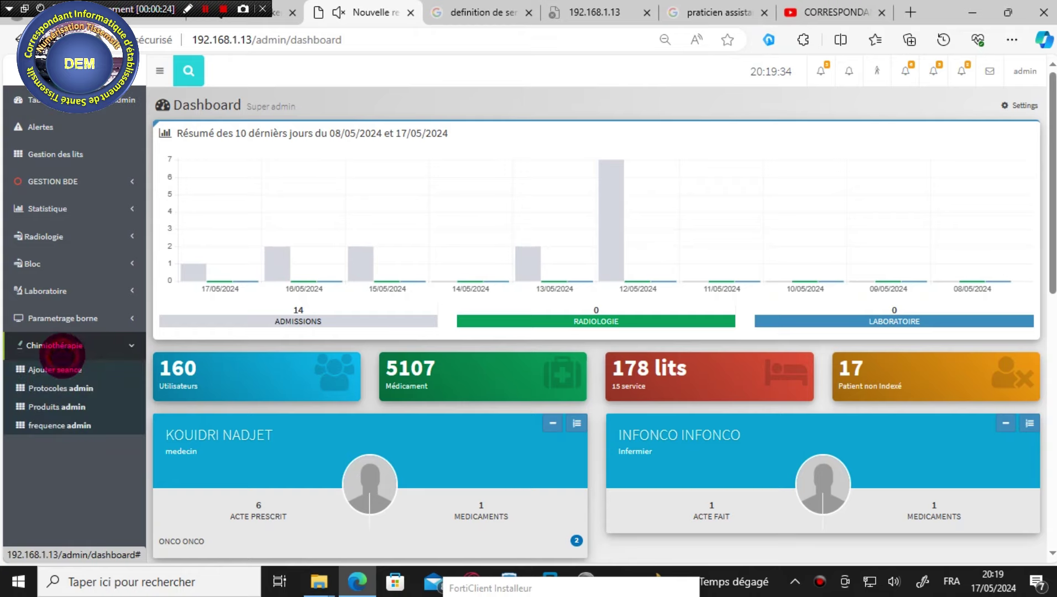
click(1025, 72)
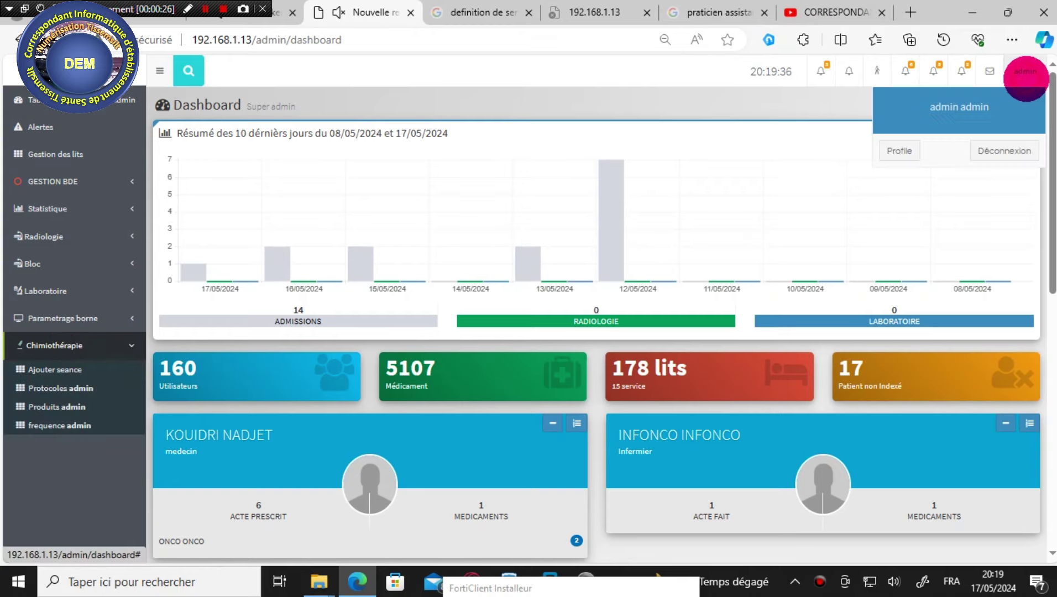
click(817, 130)
- In the settings, enable MEDECINE LEGALE & ISOL. among the establishment's services and save the selection
click(1024, 108)
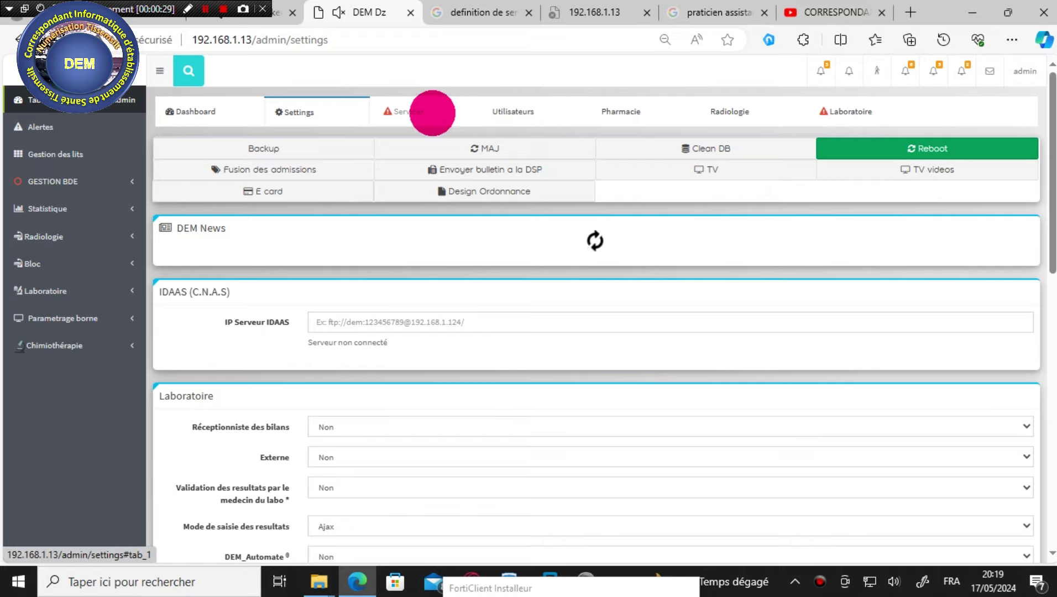
click(406, 113)
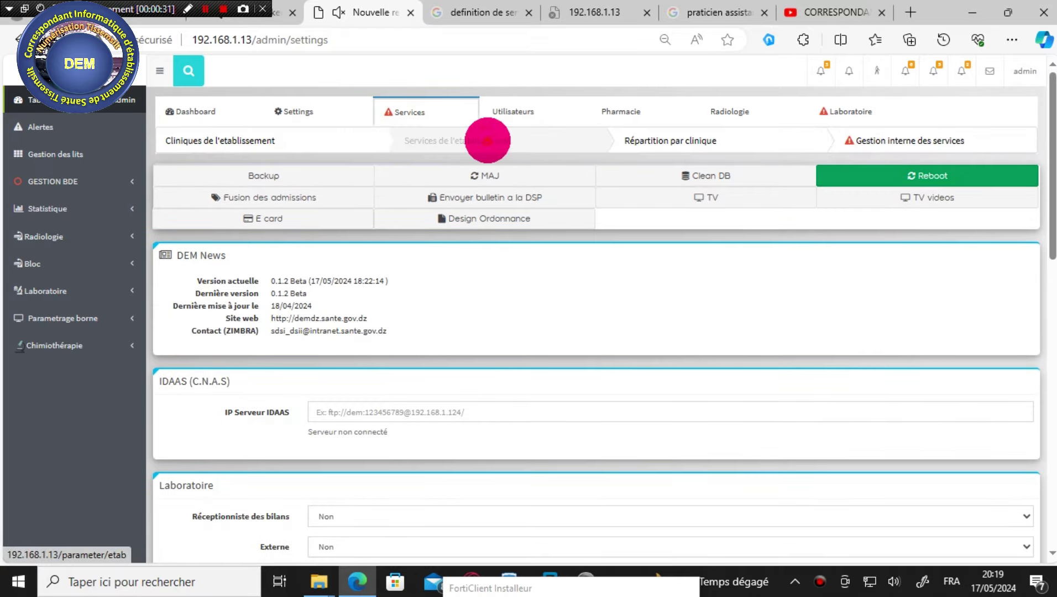
click(483, 142)
scroll(872, 335, down, 4)
scroll(872, 336, down, 3)
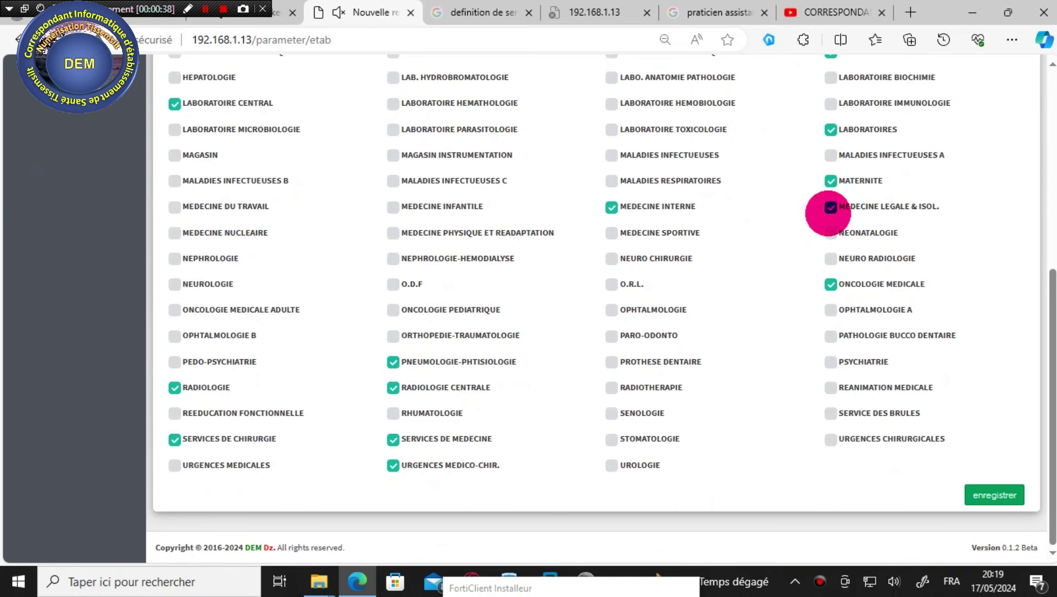
click(829, 209)
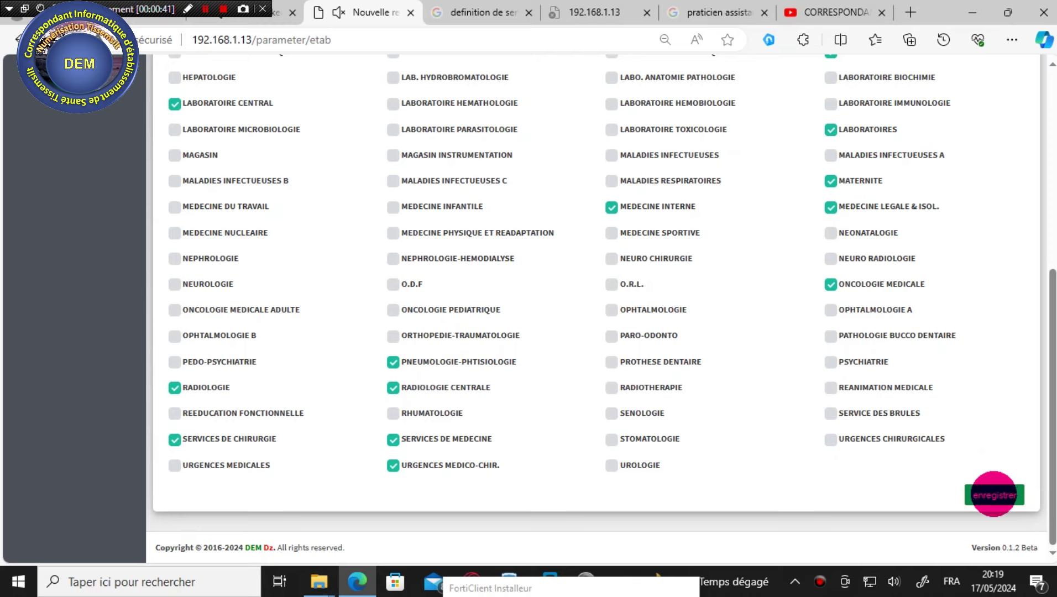
click(994, 495)
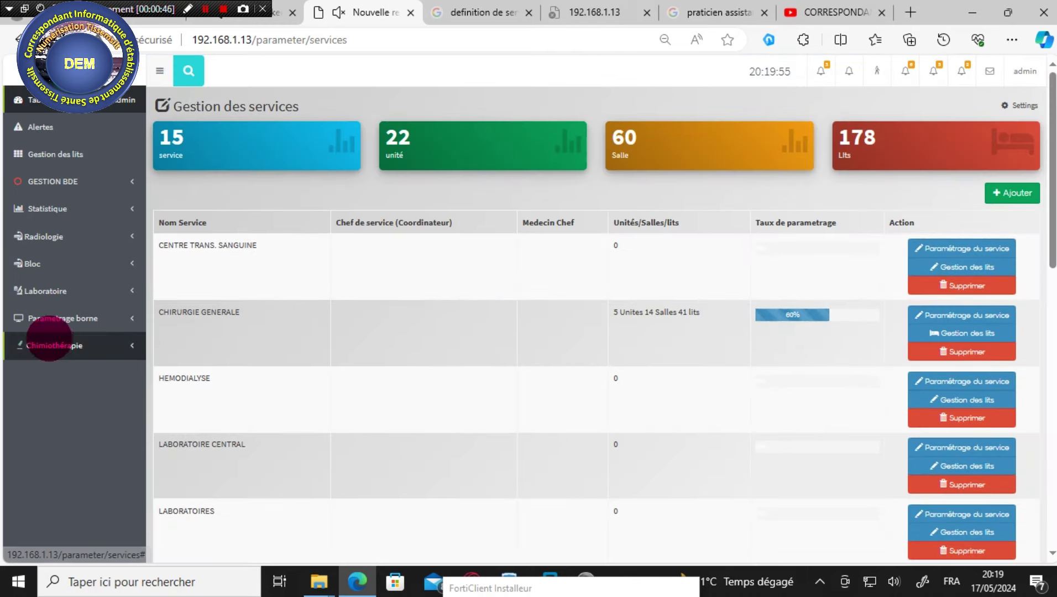
- Add a new borne with the designation MEDECINE LEGALE
click(47, 318)
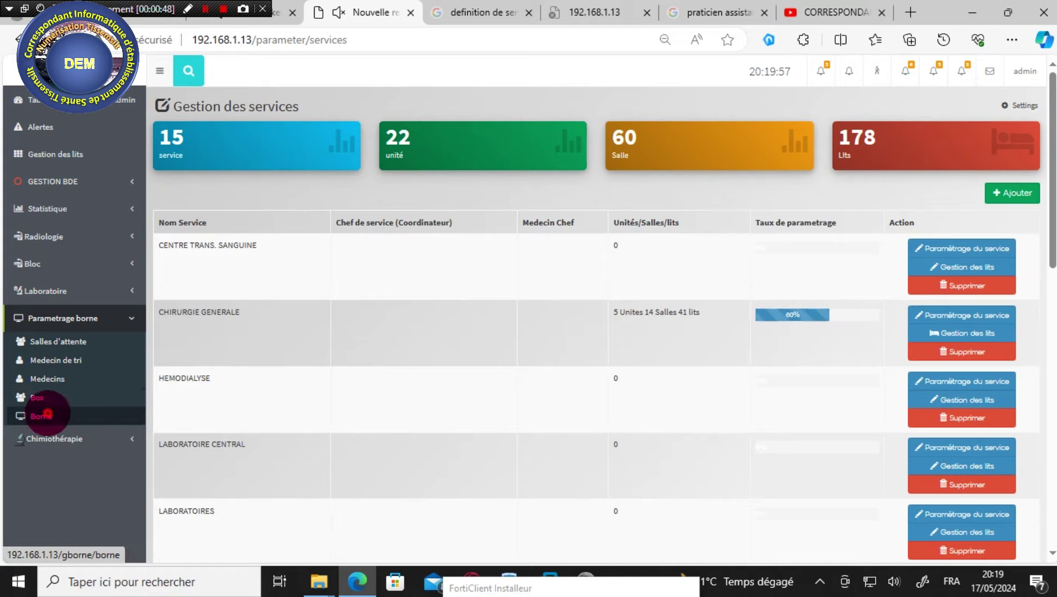
click(47, 413)
click(166, 174)
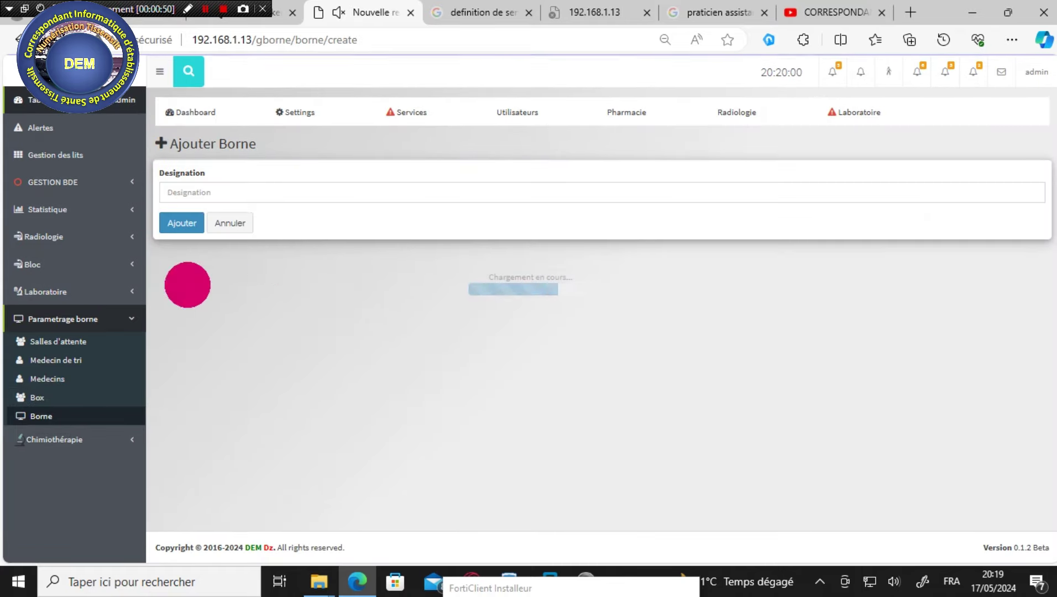
click(260, 191)
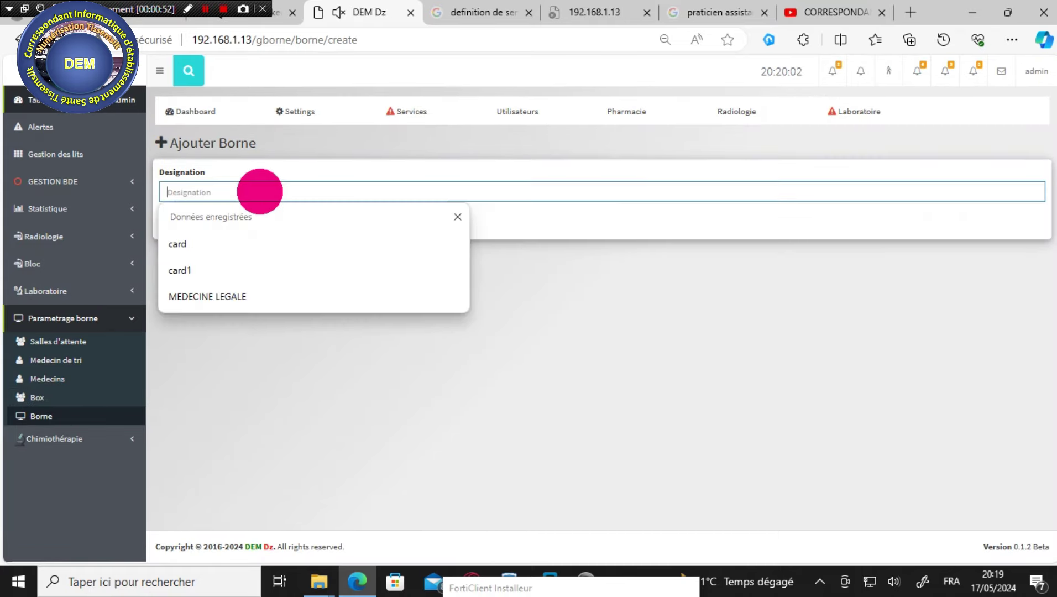
click(246, 294)
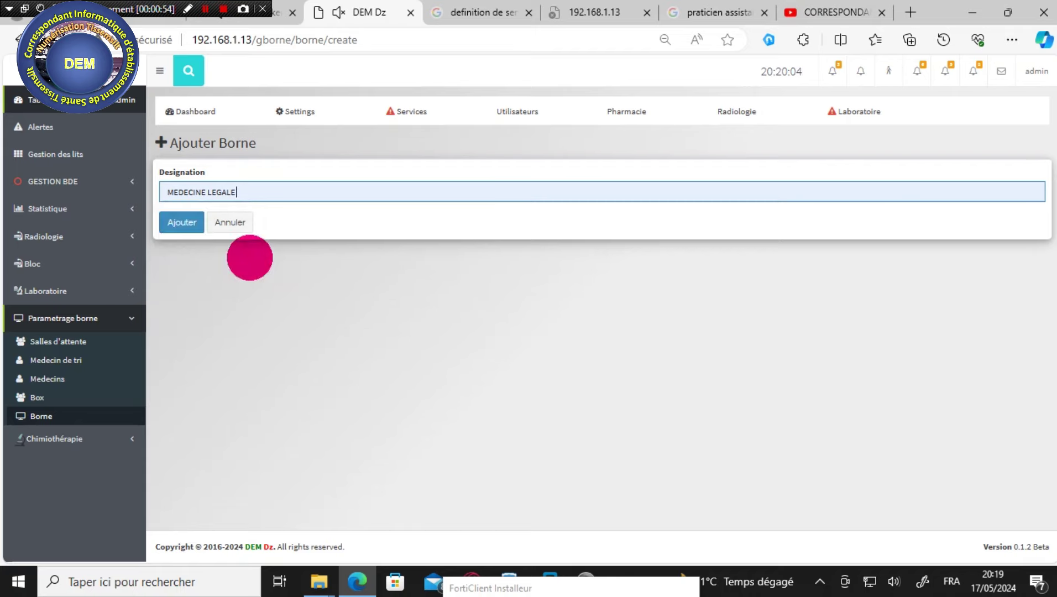
click(178, 222)
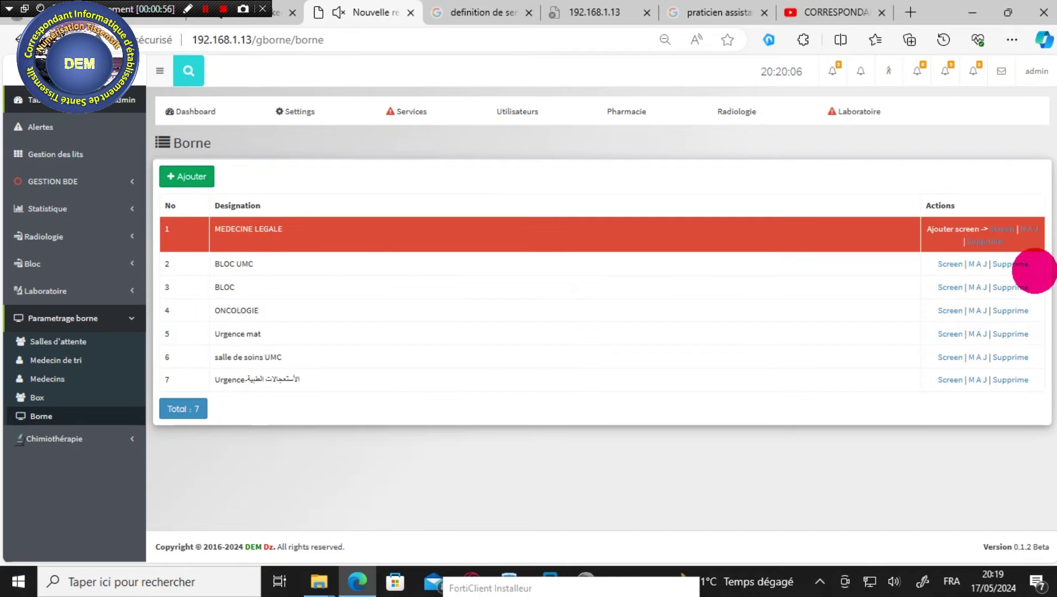
- Add a screen titled MEDECINE LEGALE to the MEDECINE LEGALE borne
click(1003, 228)
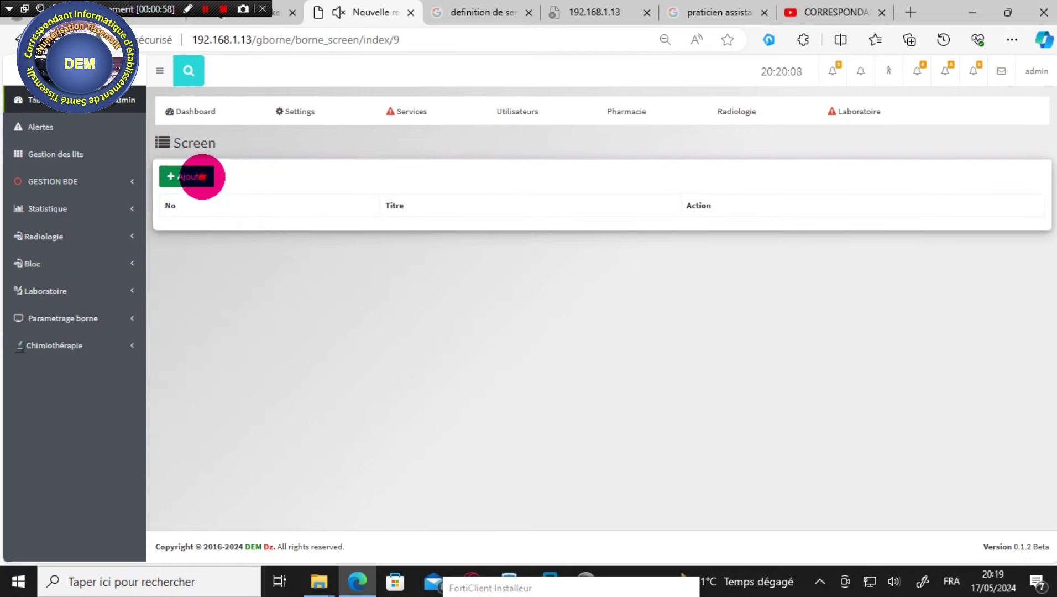
click(198, 176)
click(238, 198)
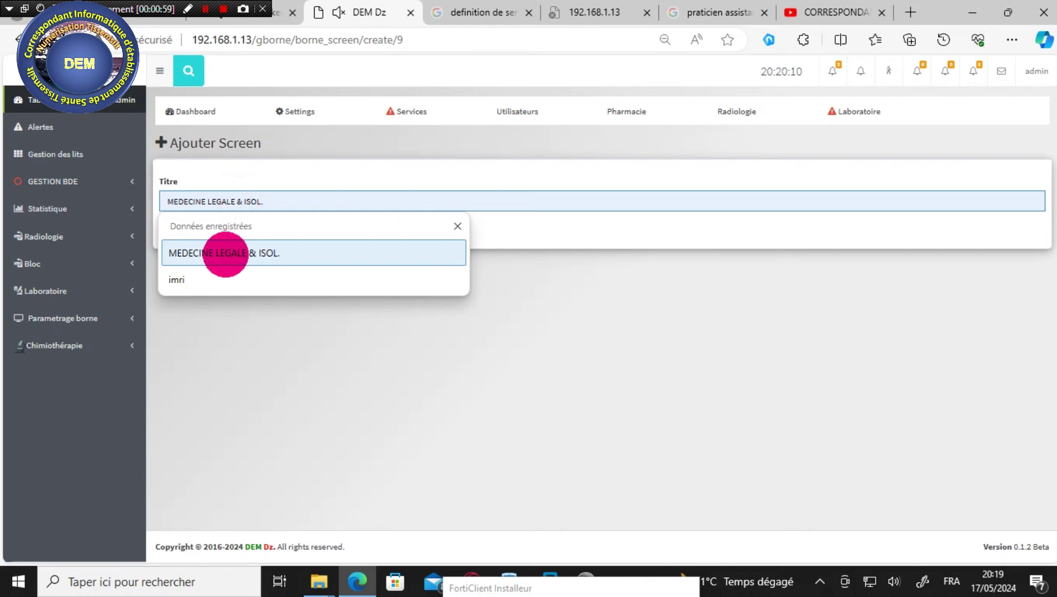
click(225, 253)
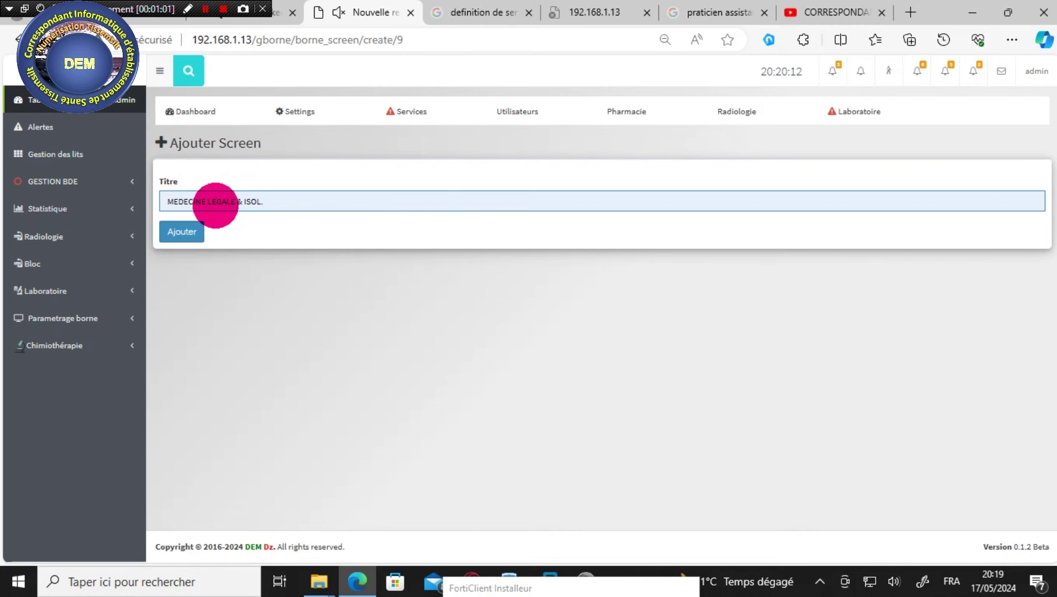
click(602, 258)
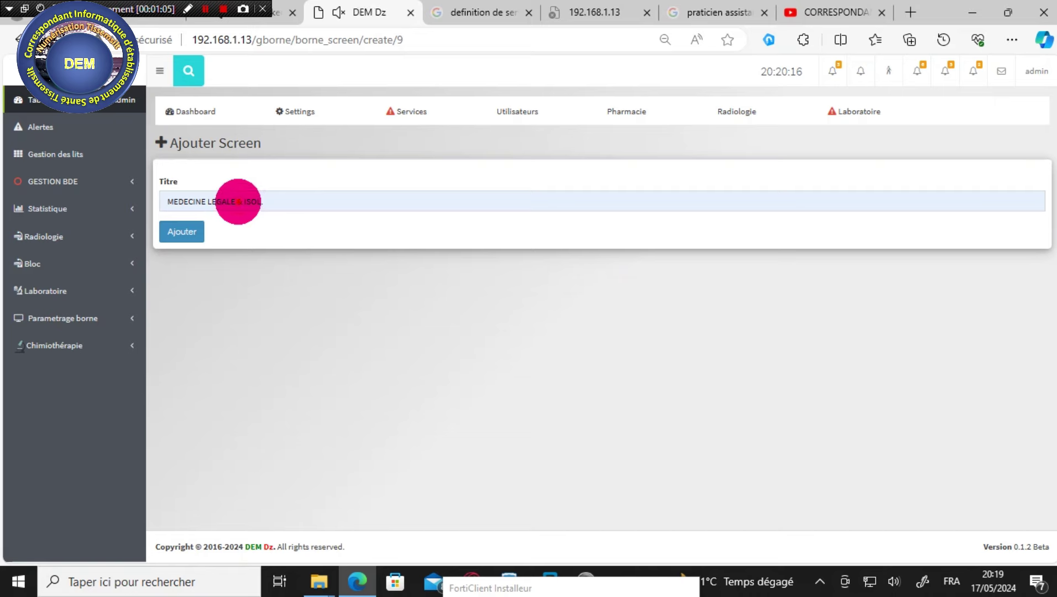
drag(237, 202, 284, 202)
key(BackSpace)
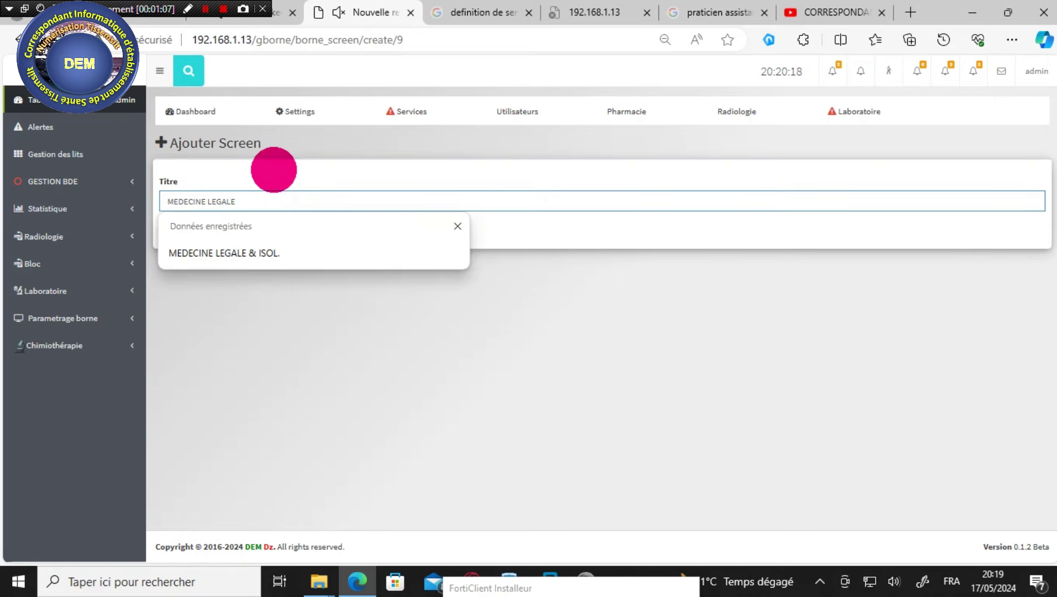
click(274, 168)
click(190, 230)
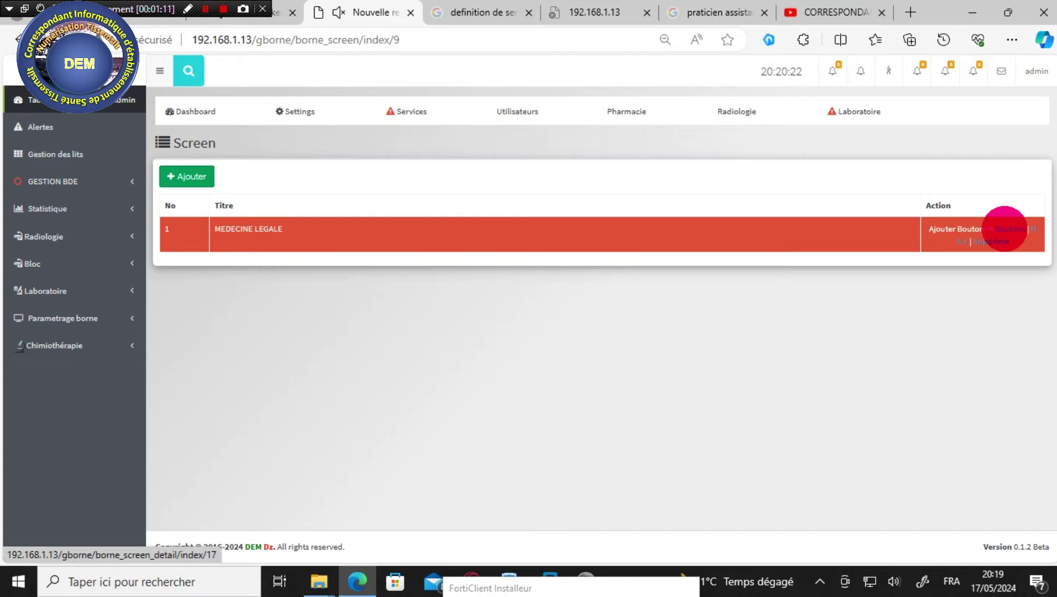
- Add a button titled imprimez with 1 point to the MEDECINE LEGALE screen
click(1003, 229)
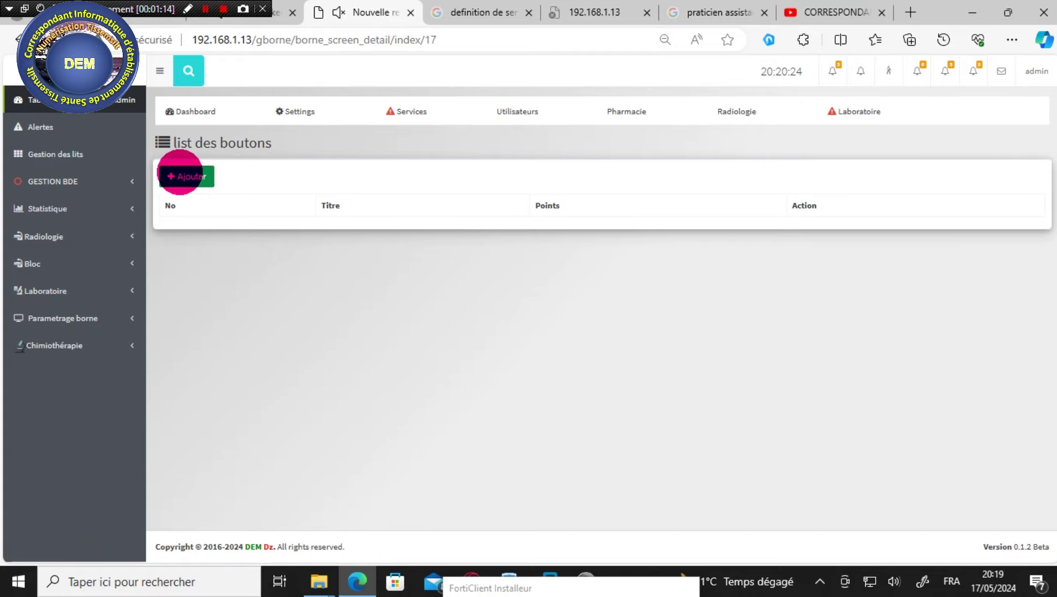
click(245, 198)
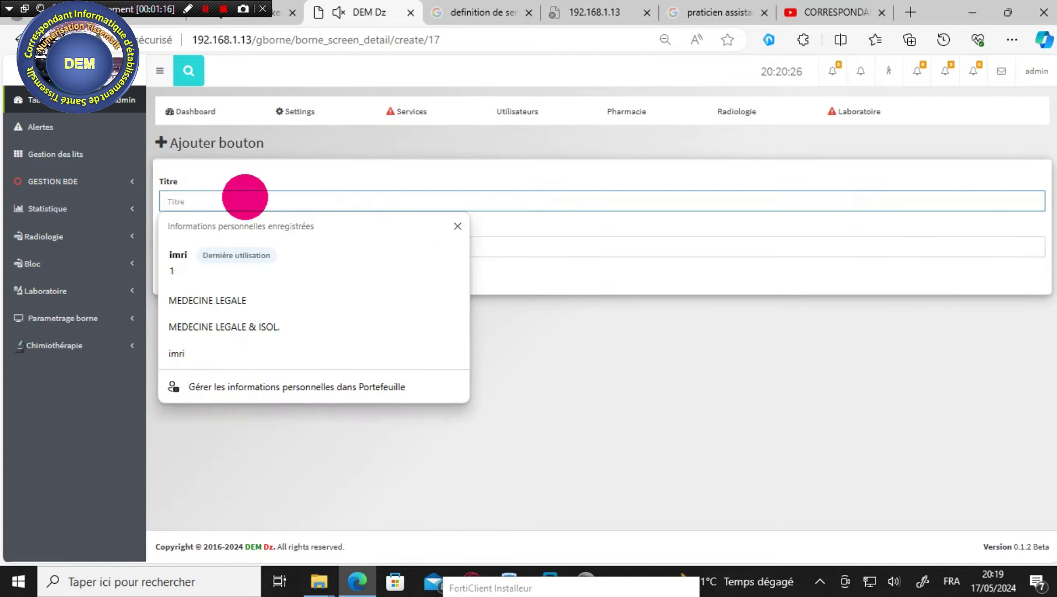
text(im)
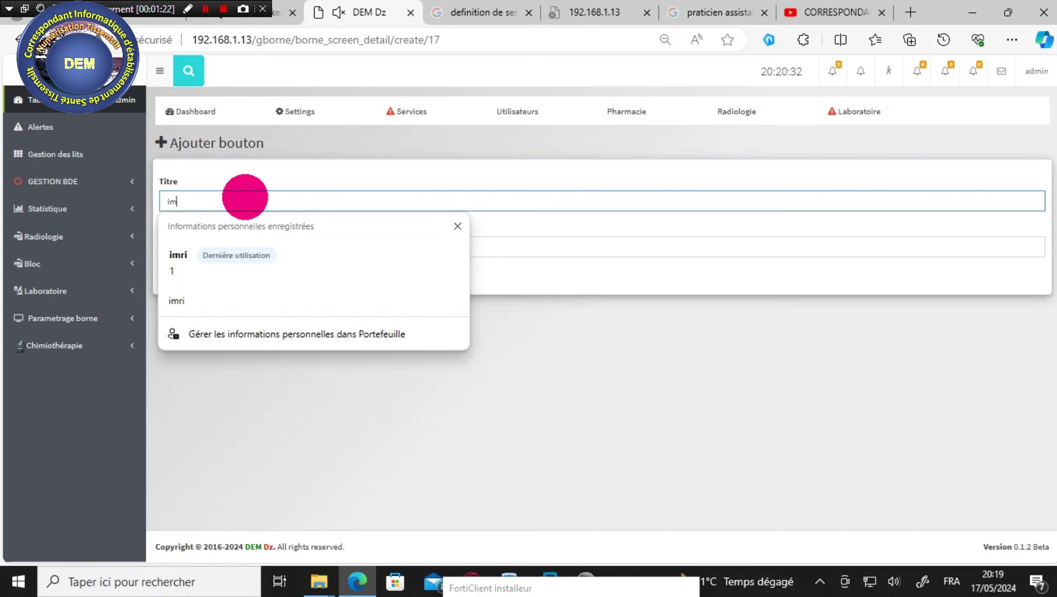
text(primez)
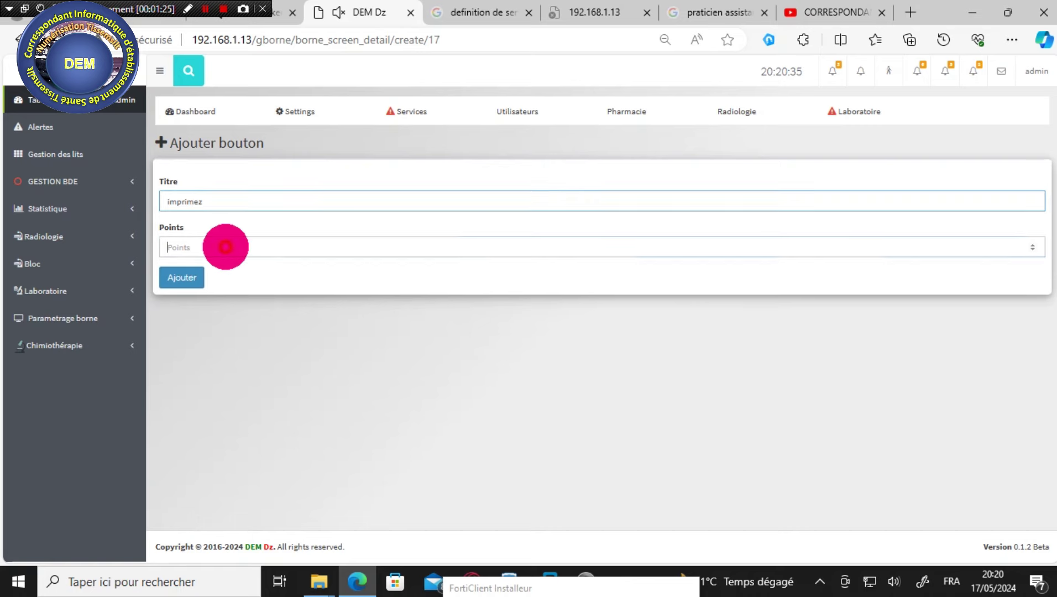
click(225, 246)
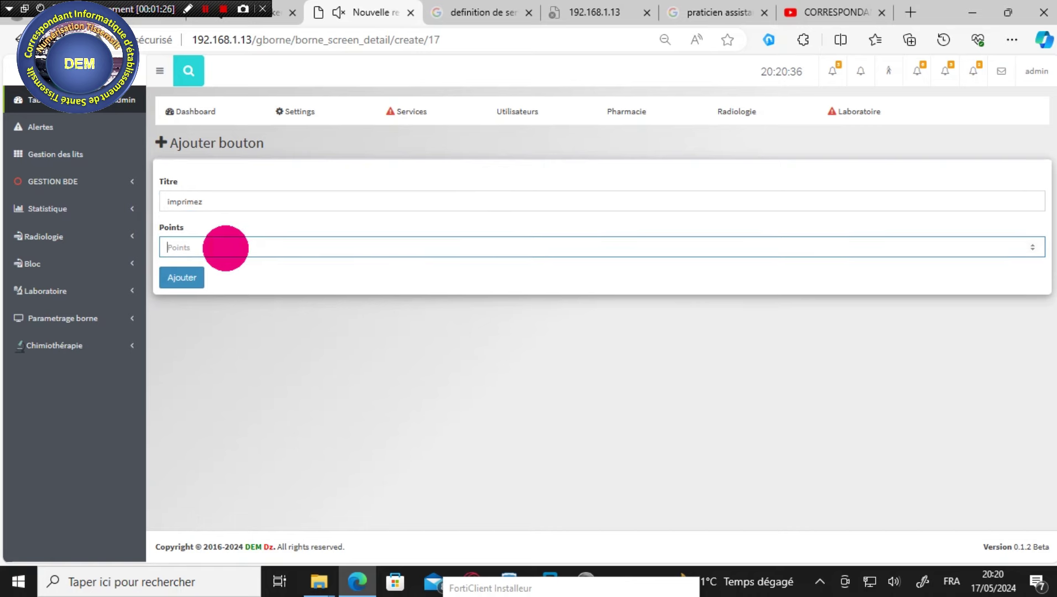
click(200, 279)
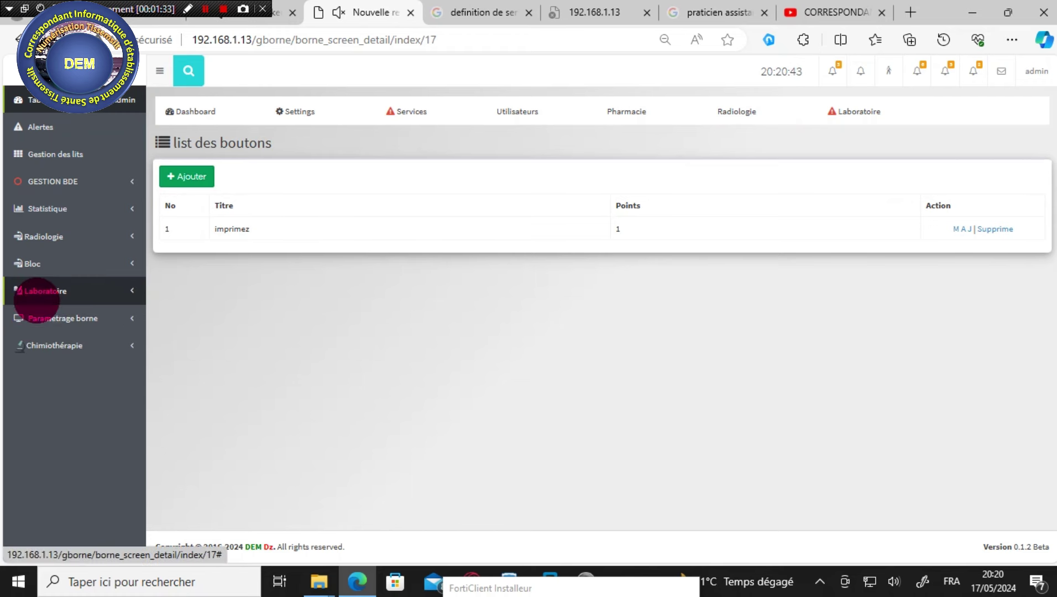
click(37, 292)
click(25, 262)
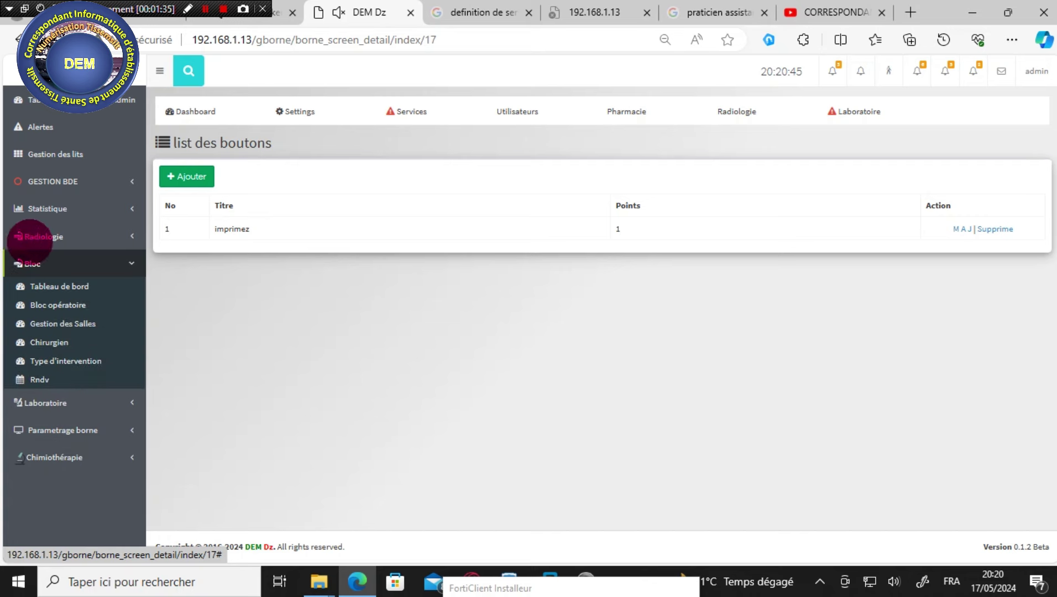
click(28, 236)
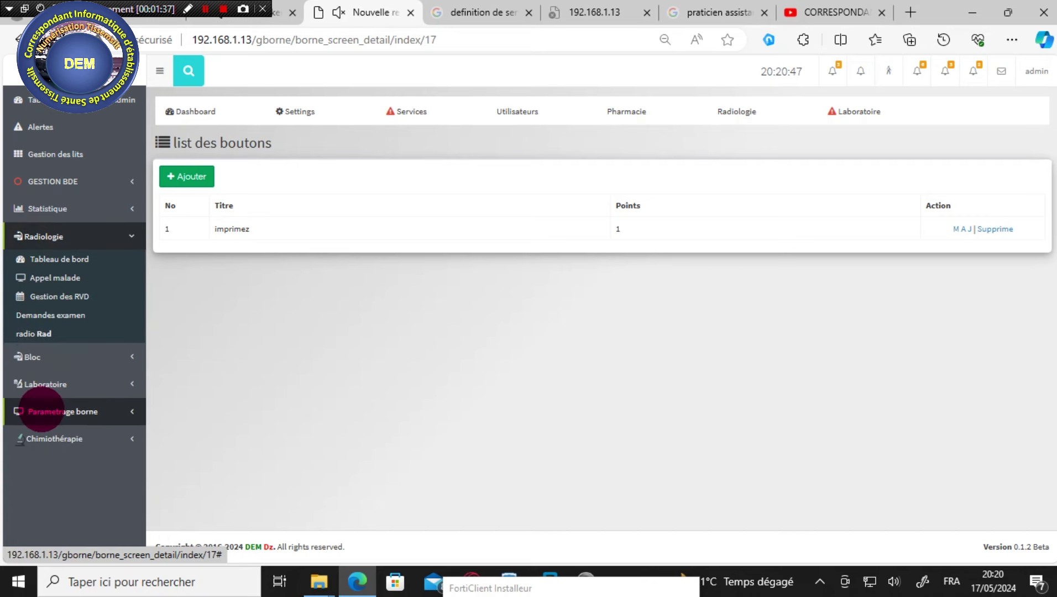
- Add a box for the MEDECINE LEGALE service with designation CONSULTATION MEDECINE LEGALE and availability Oui
click(41, 410)
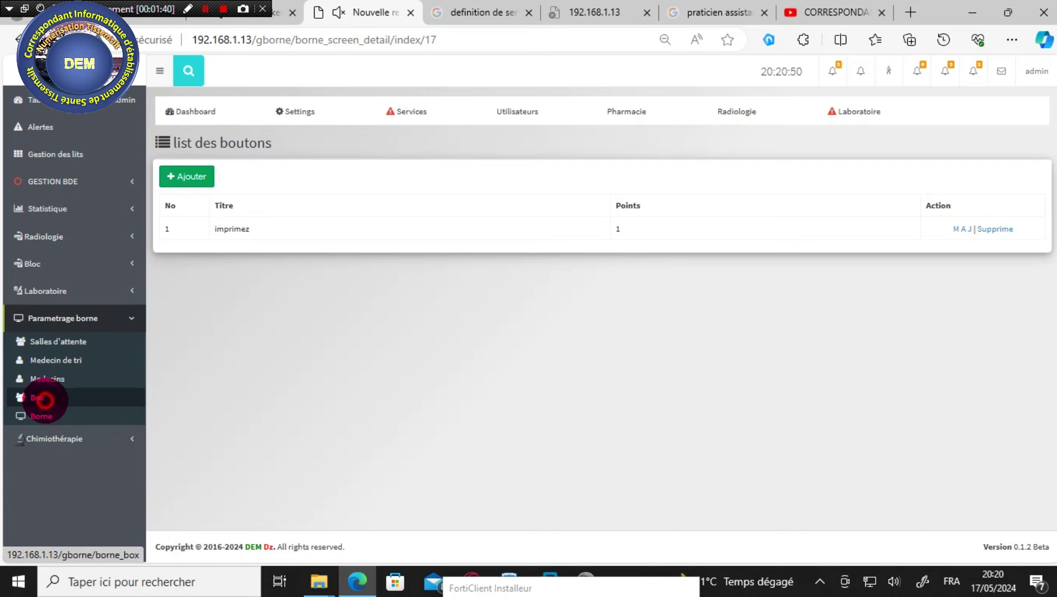
click(39, 398)
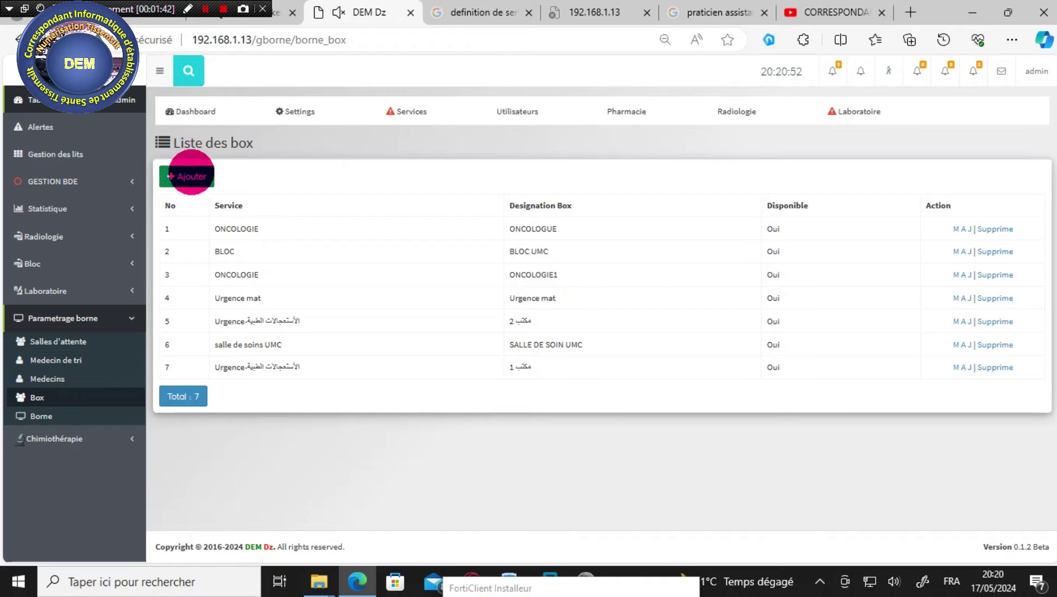
click(191, 176)
click(235, 192)
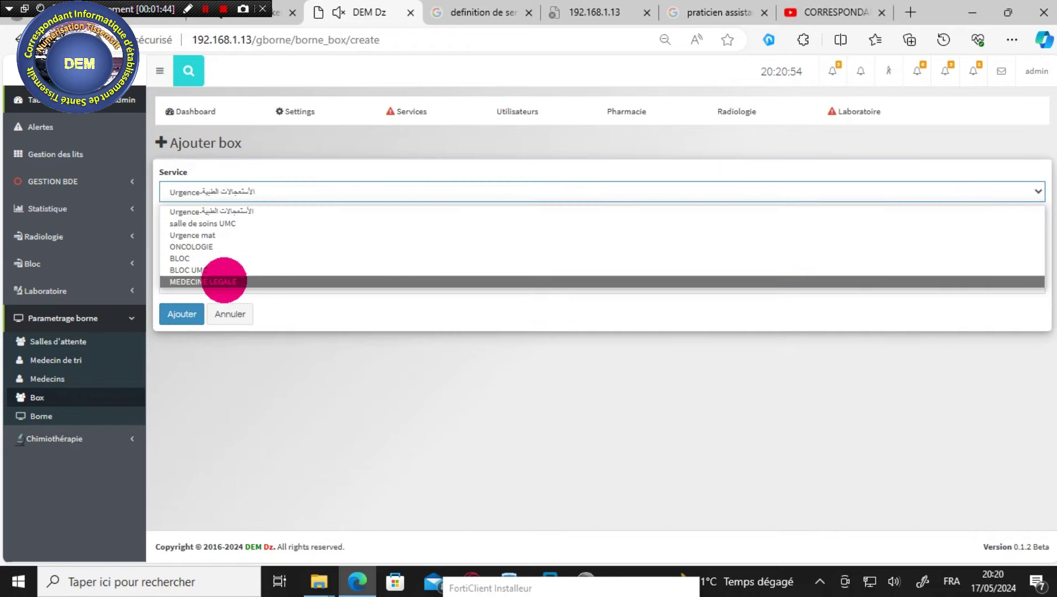
click(223, 282)
click(225, 238)
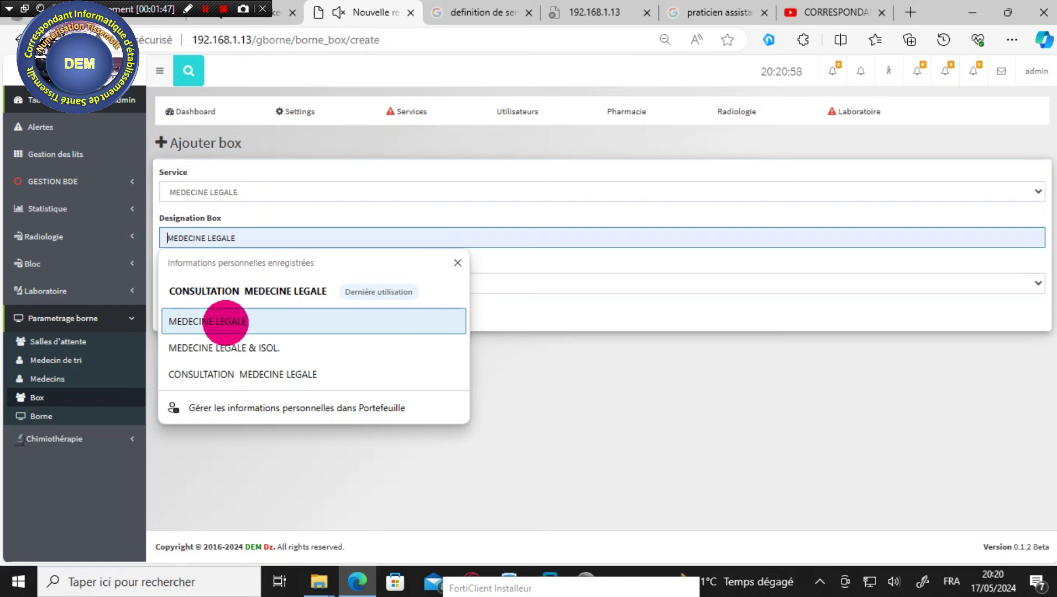
click(236, 289)
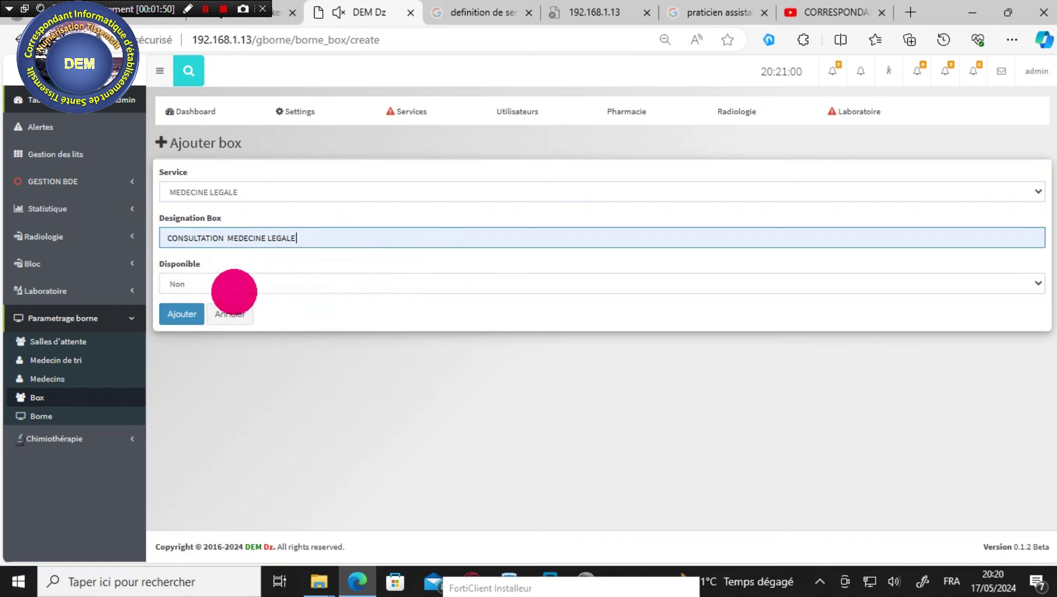
click(228, 285)
click(212, 314)
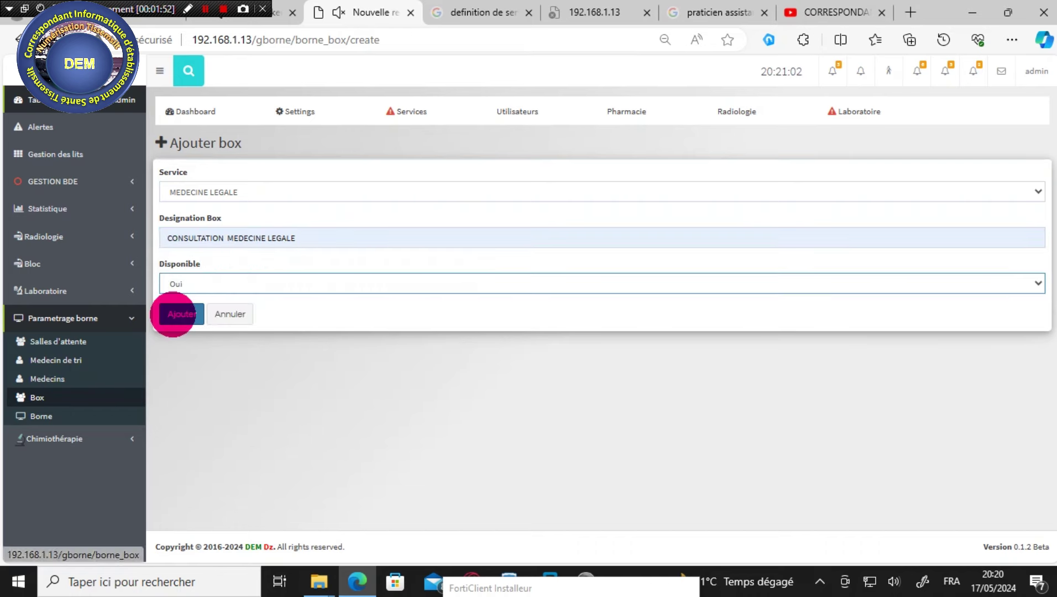
click(173, 314)
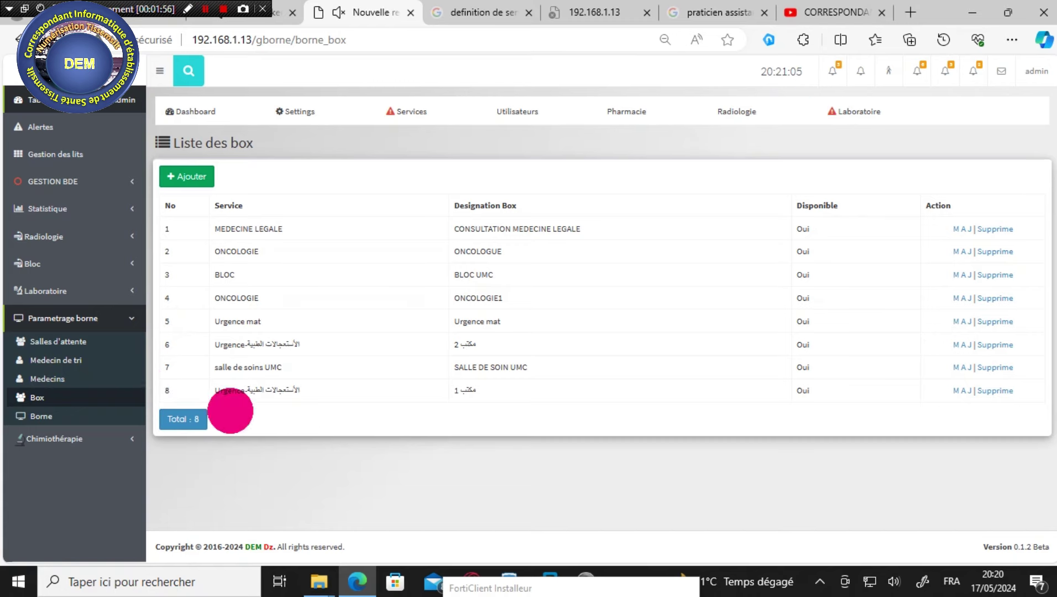
- Start a new doctor entry in the borne settings and assign it to the CONSULTATION MEDECINE LEGALE box
click(59, 381)
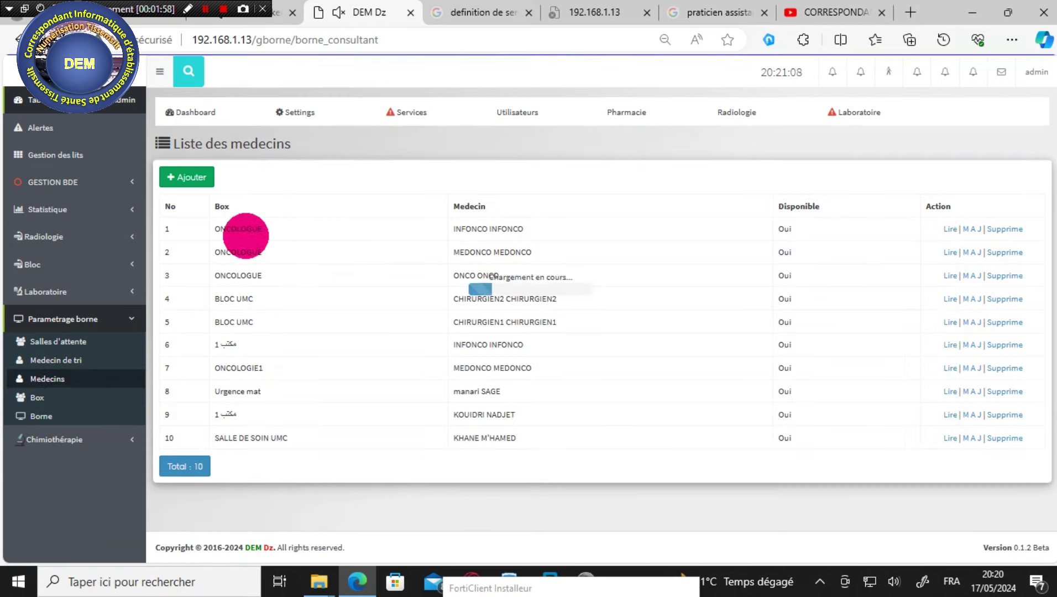
click(187, 177)
click(332, 192)
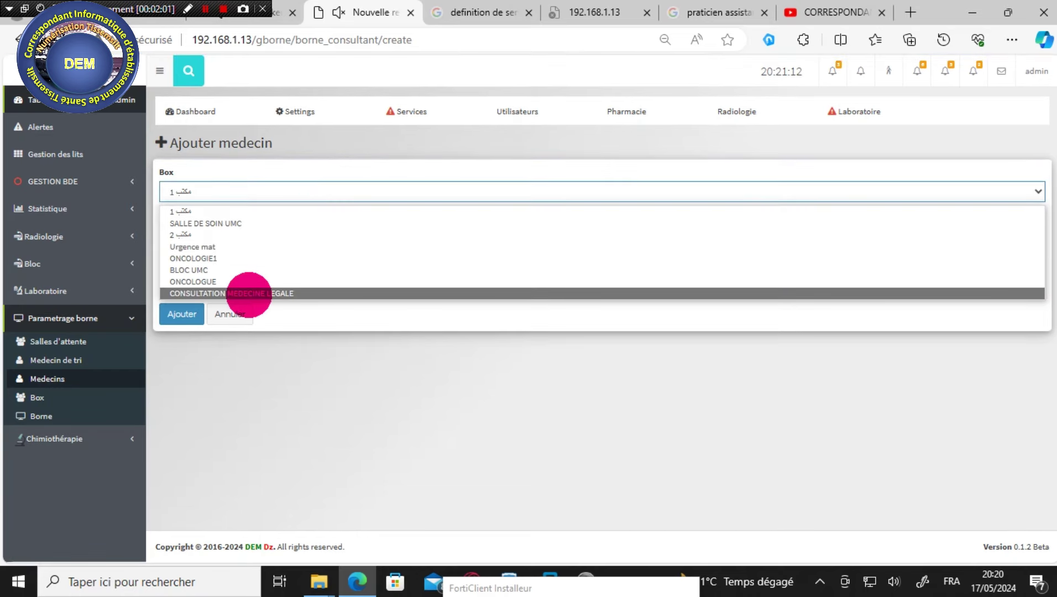
click(248, 293)
- Choose Médecin légiste as the box's doctor, set availability to Oui and add the entry
click(253, 238)
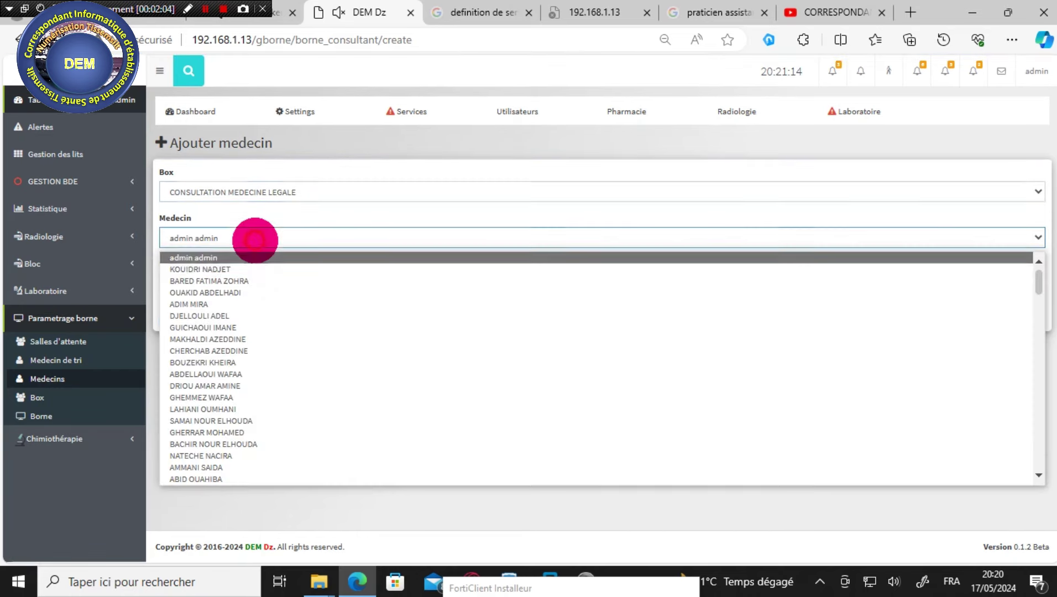
drag(1037, 288, 1039, 447)
click(1042, 469)
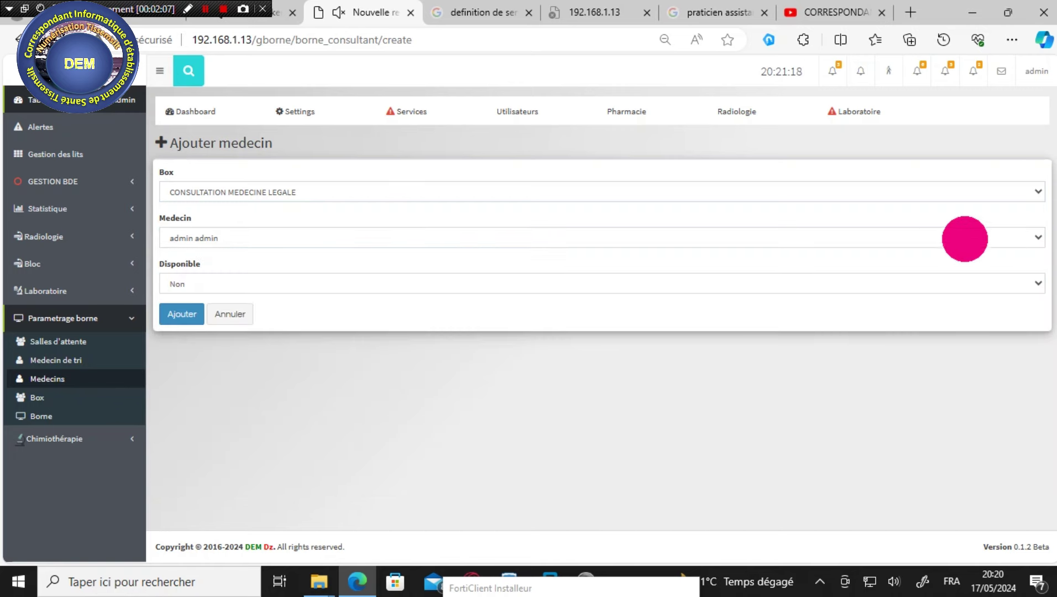
click(653, 234)
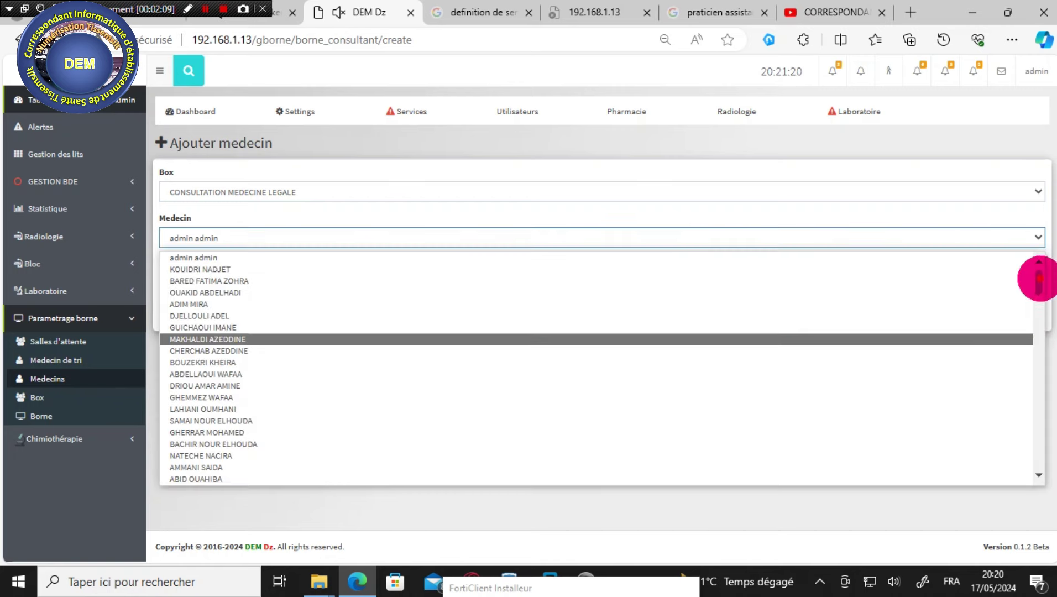
drag(1038, 279, 1038, 465)
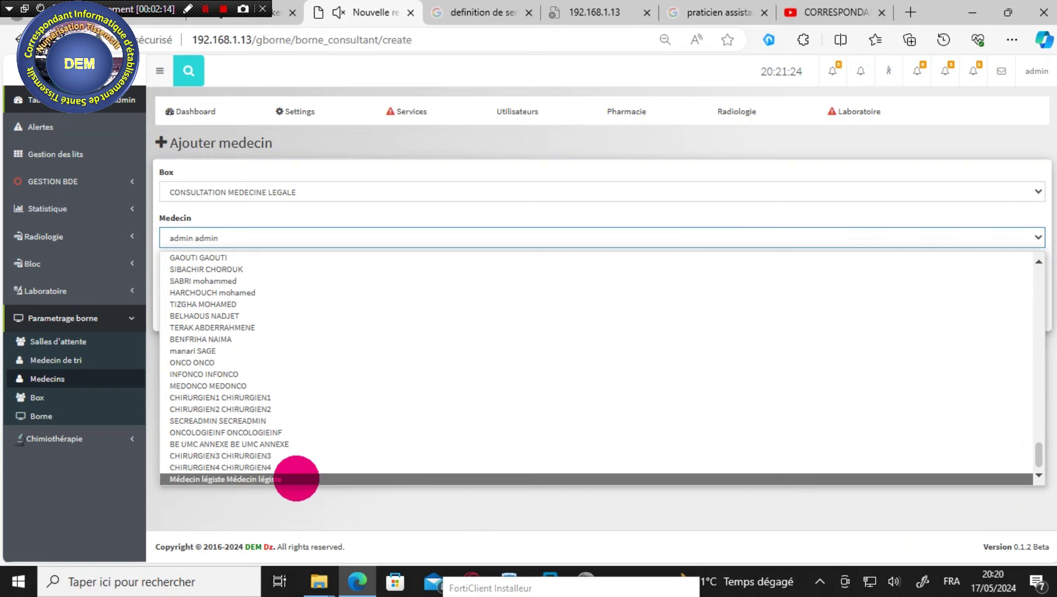
click(296, 478)
click(183, 287)
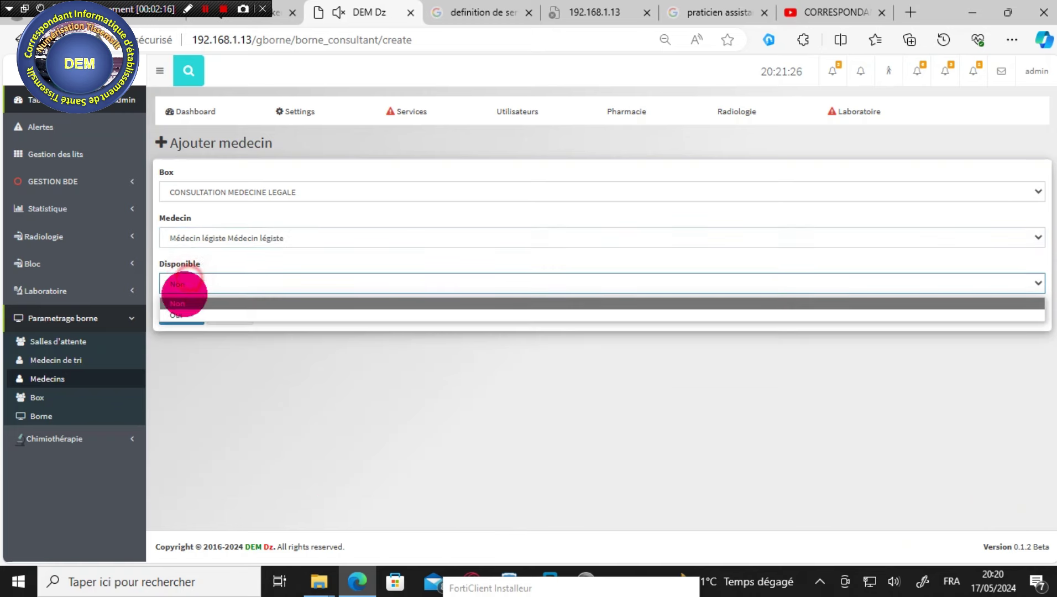
click(175, 315)
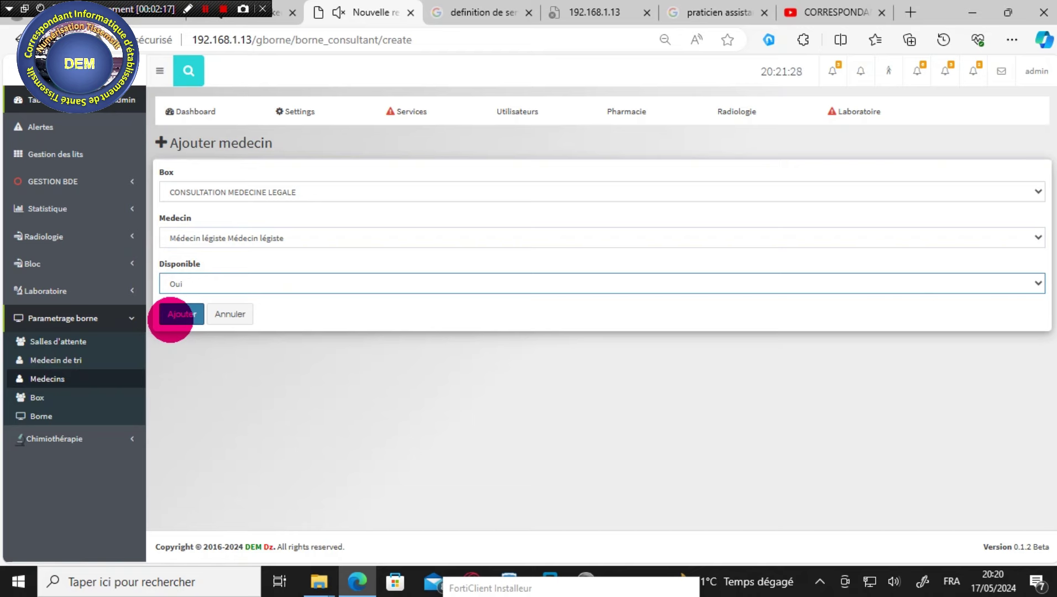
click(177, 314)
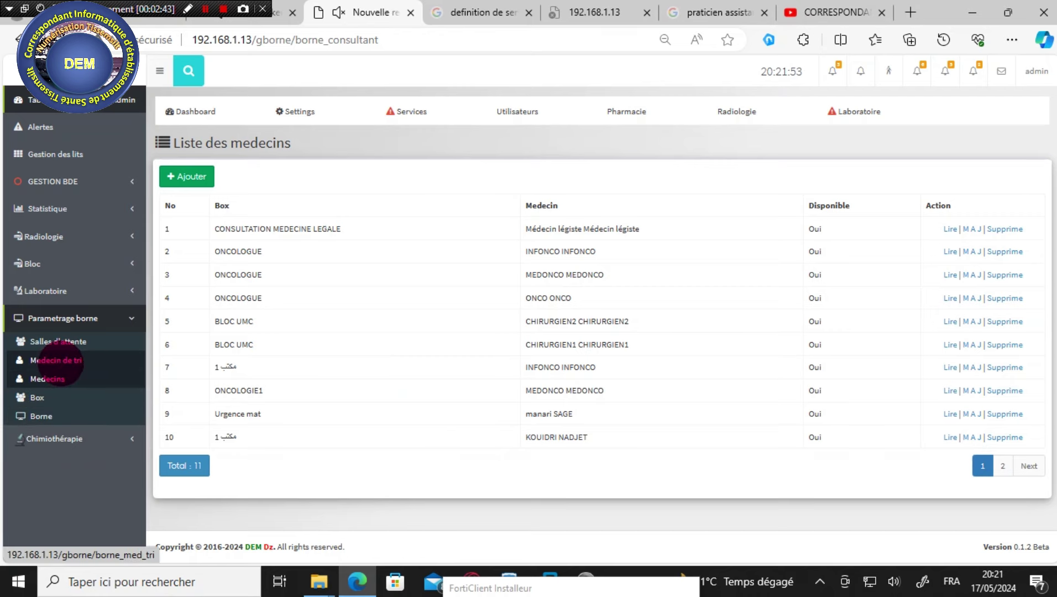
- Add Médecin légiste as a triage doctor (médecin de tri) for the MEDECINE LEGALE borne
click(60, 360)
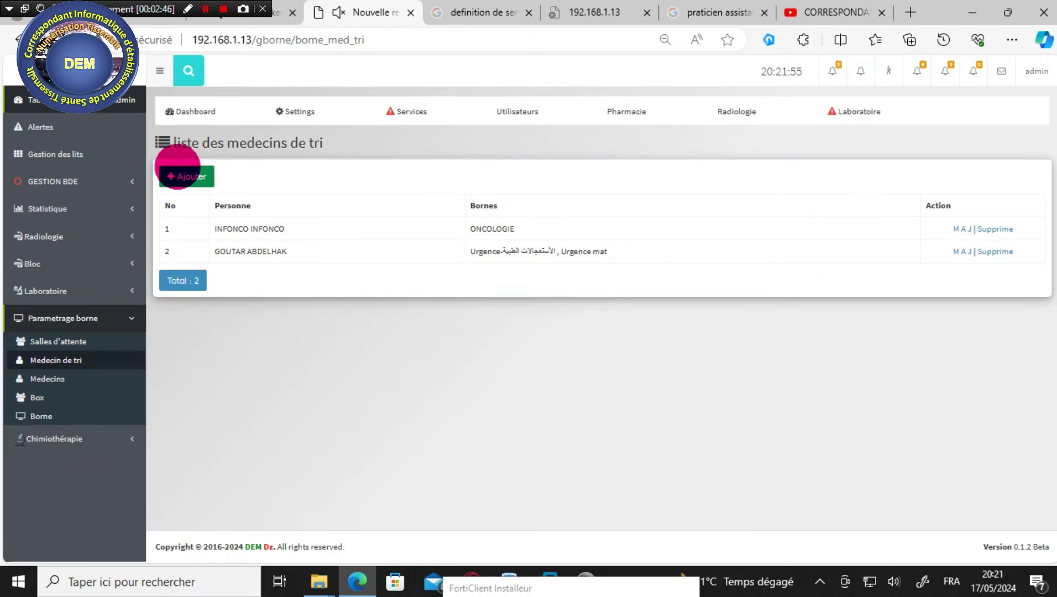
click(195, 181)
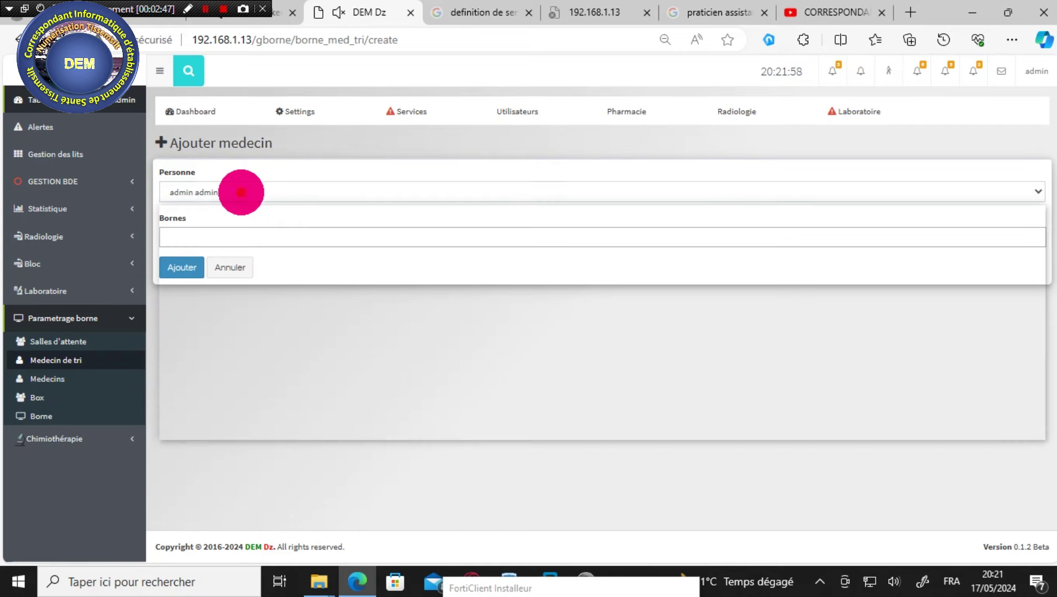
click(241, 193)
drag(1036, 232, 391, 448)
click(275, 439)
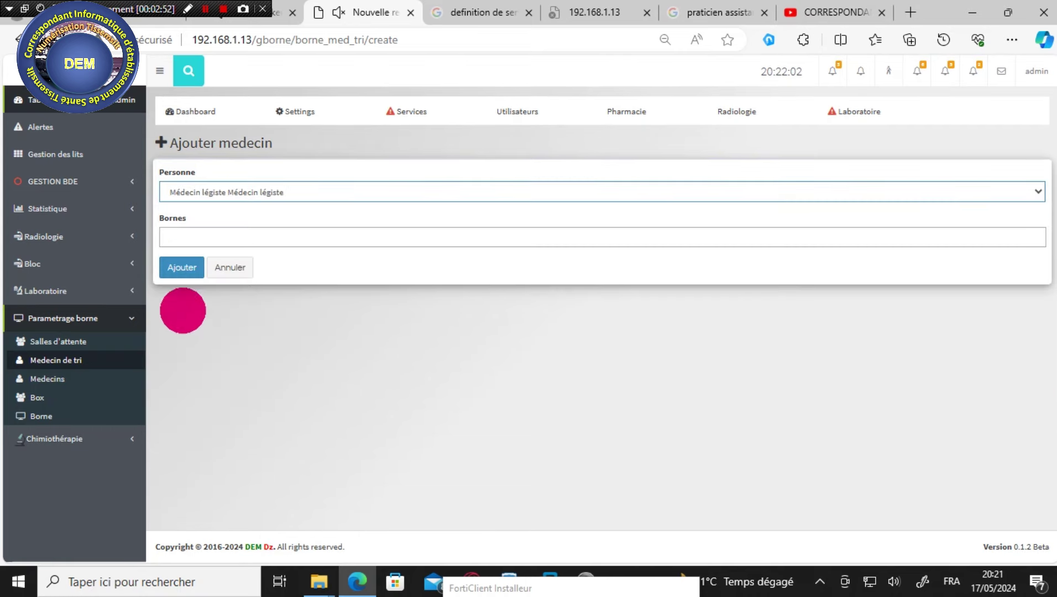
click(222, 232)
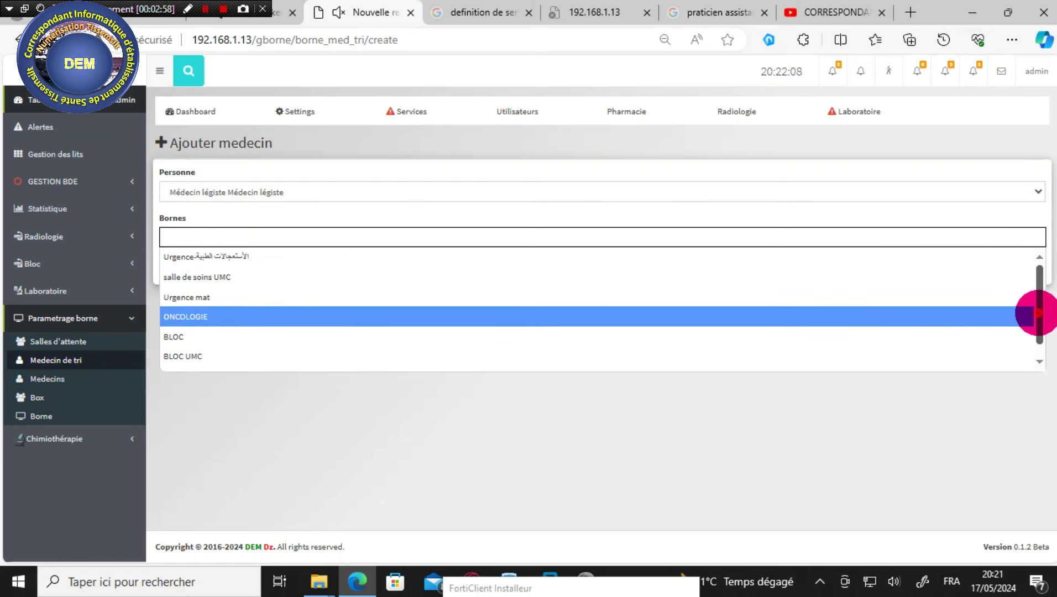
scroll(1035, 313, down, 1)
click(412, 357)
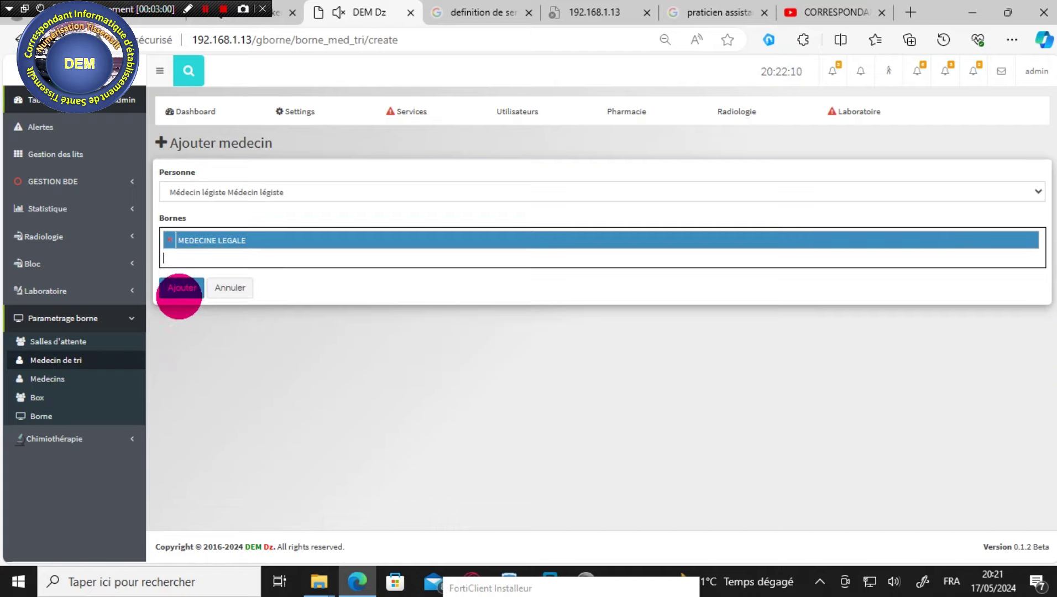
click(179, 287)
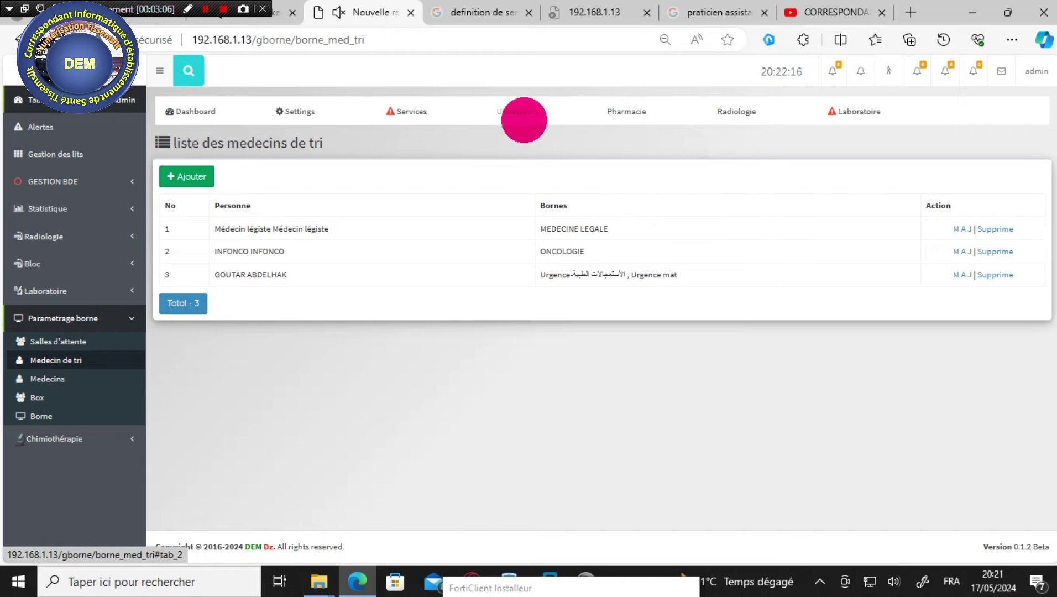
click(410, 113)
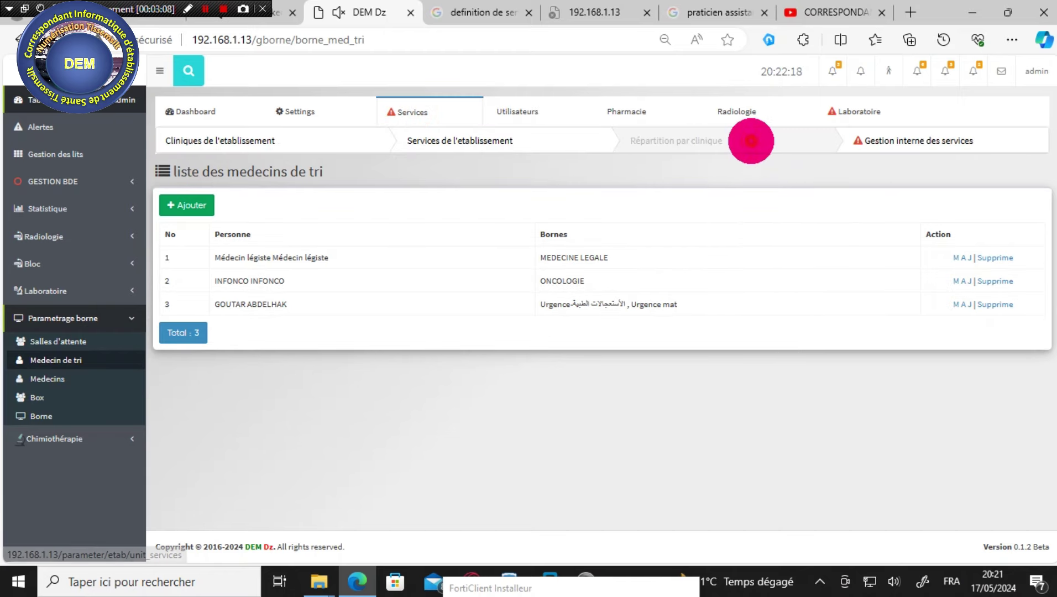
click(750, 140)
scroll(876, 416, down, 5)
scroll(876, 417, up, 5)
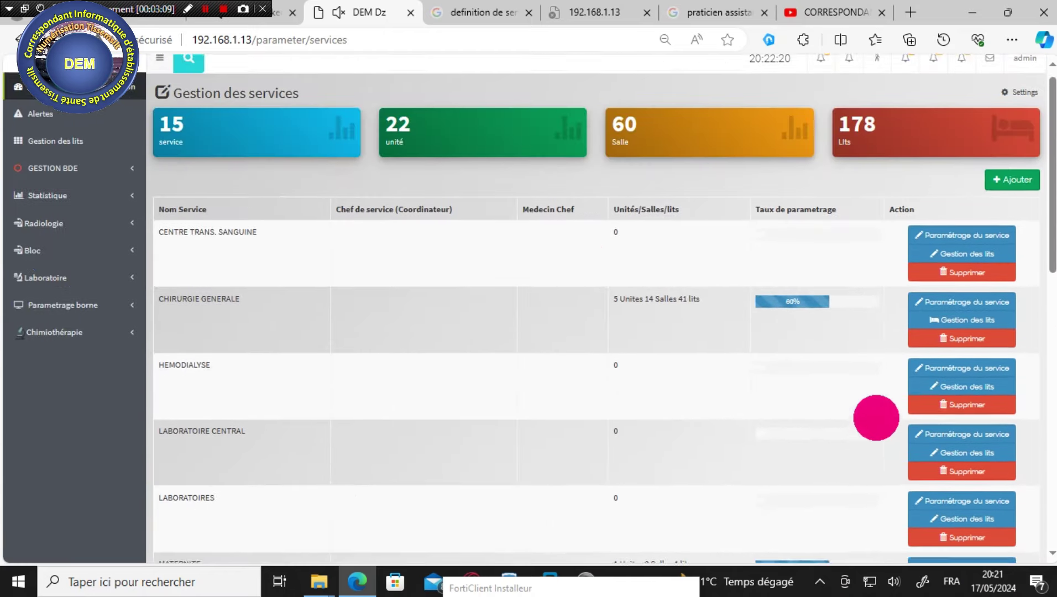
scroll(876, 417, up, 1)
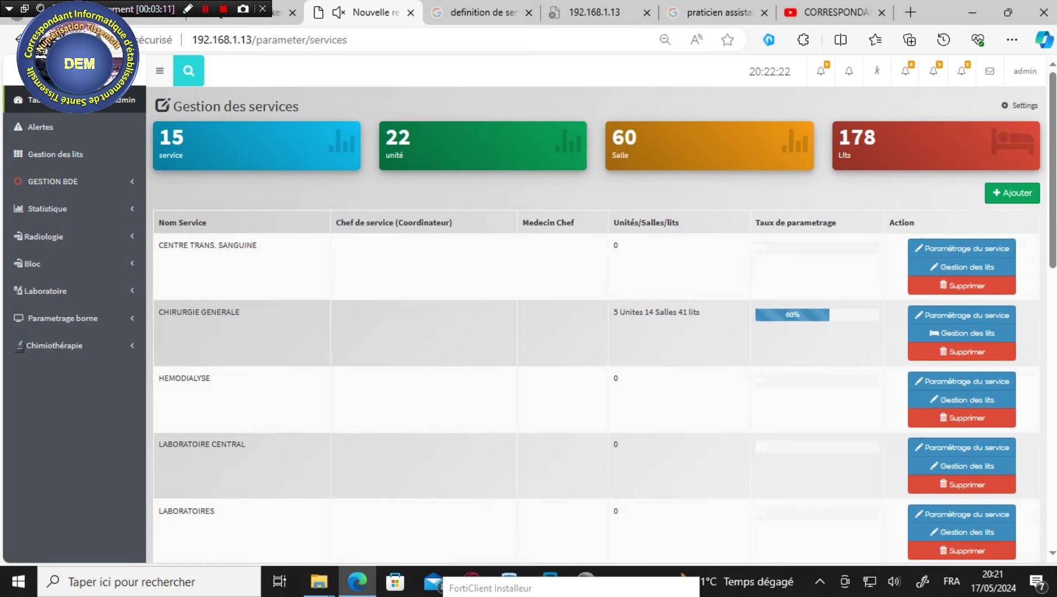
click(1002, 134)
click(1015, 105)
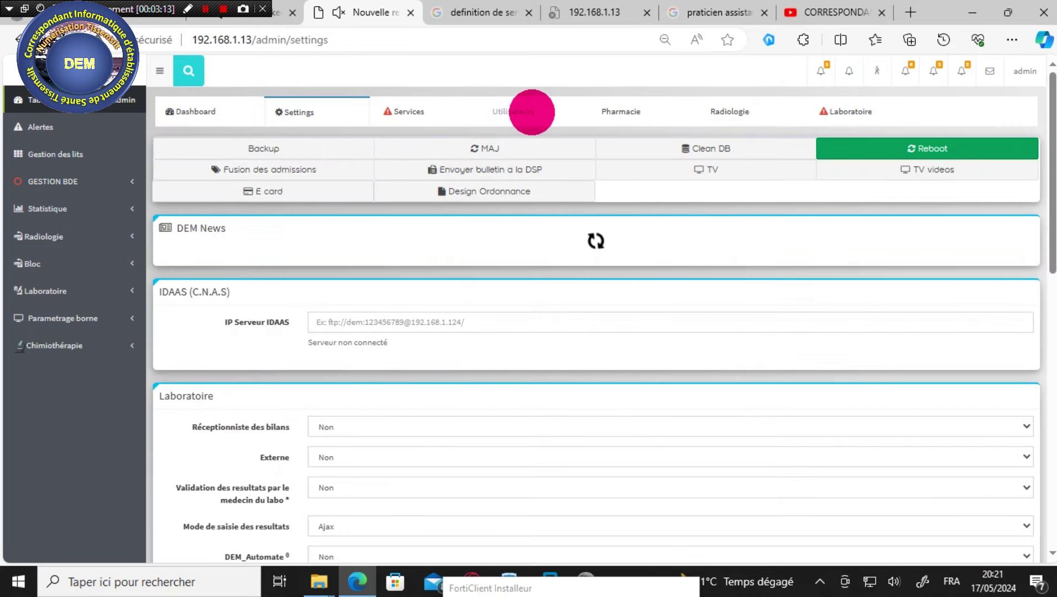
- Open the Médecin légiste record from the personnel list for editing
click(532, 110)
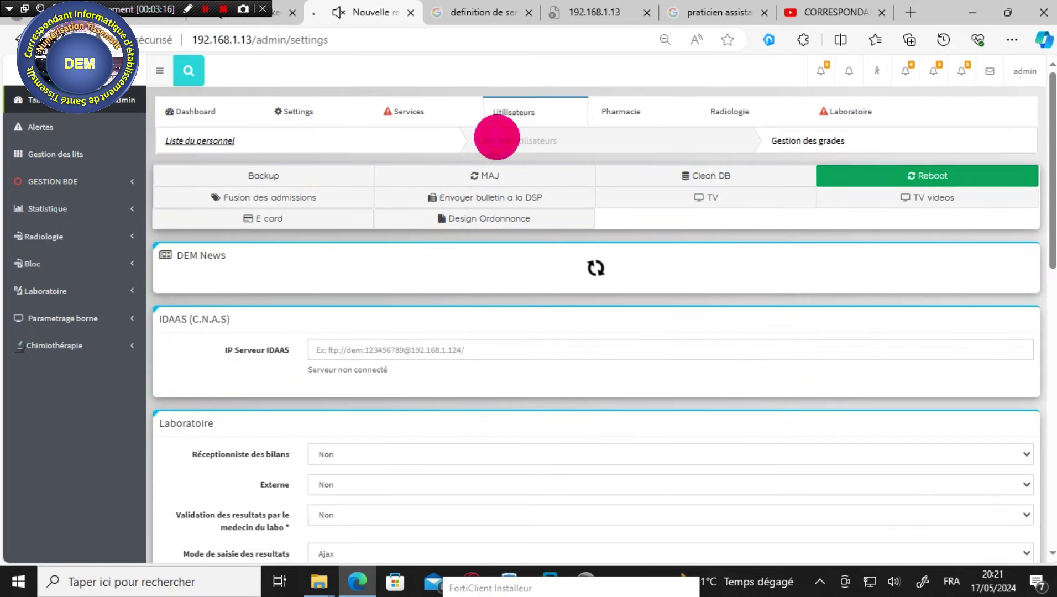
click(496, 137)
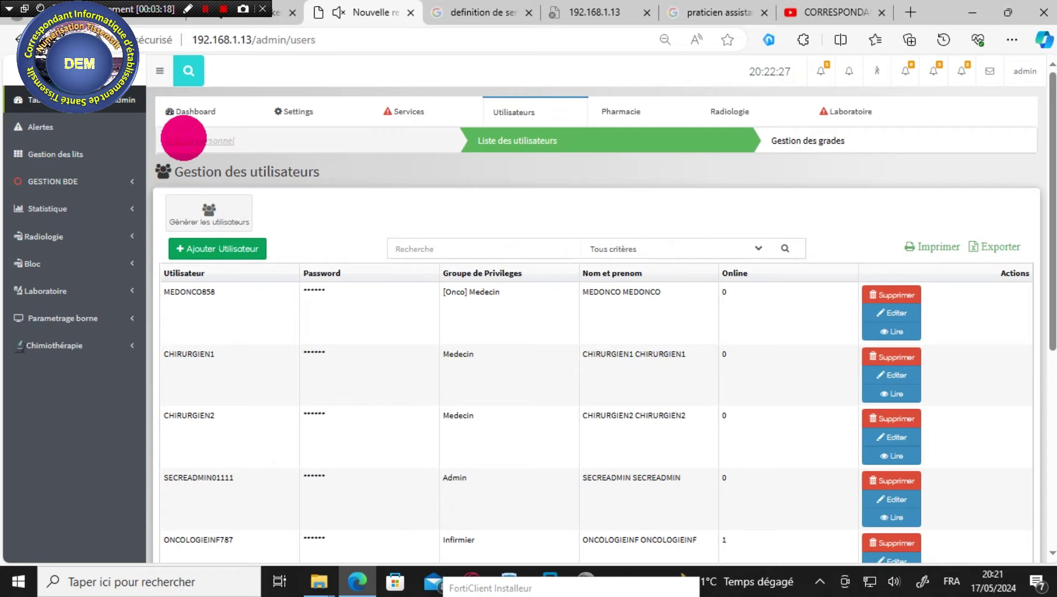
click(183, 139)
scroll(1038, 547, down, 10)
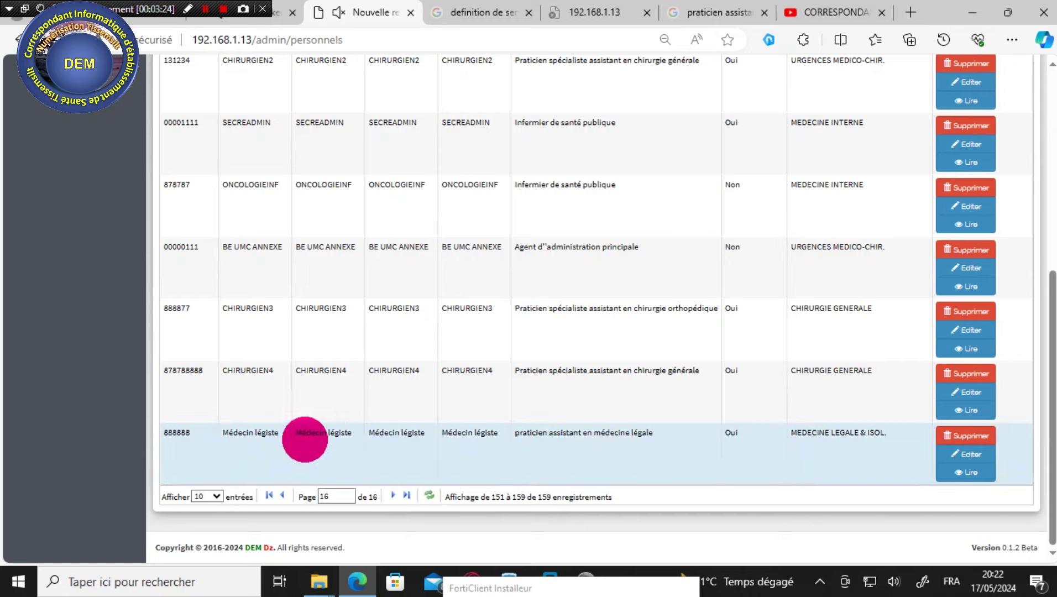
click(965, 453)
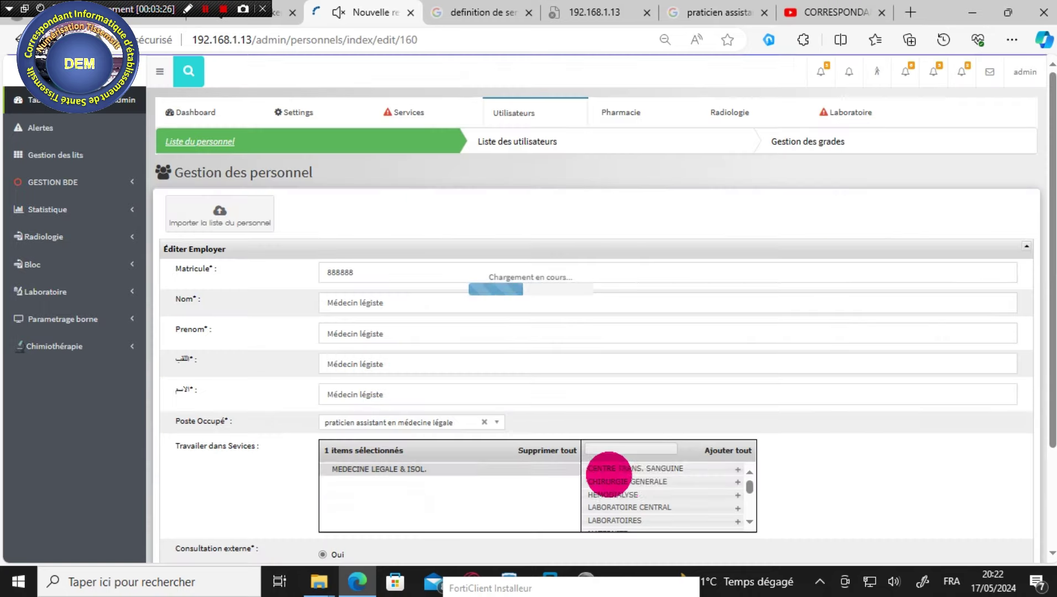
scroll(828, 435, down, 3)
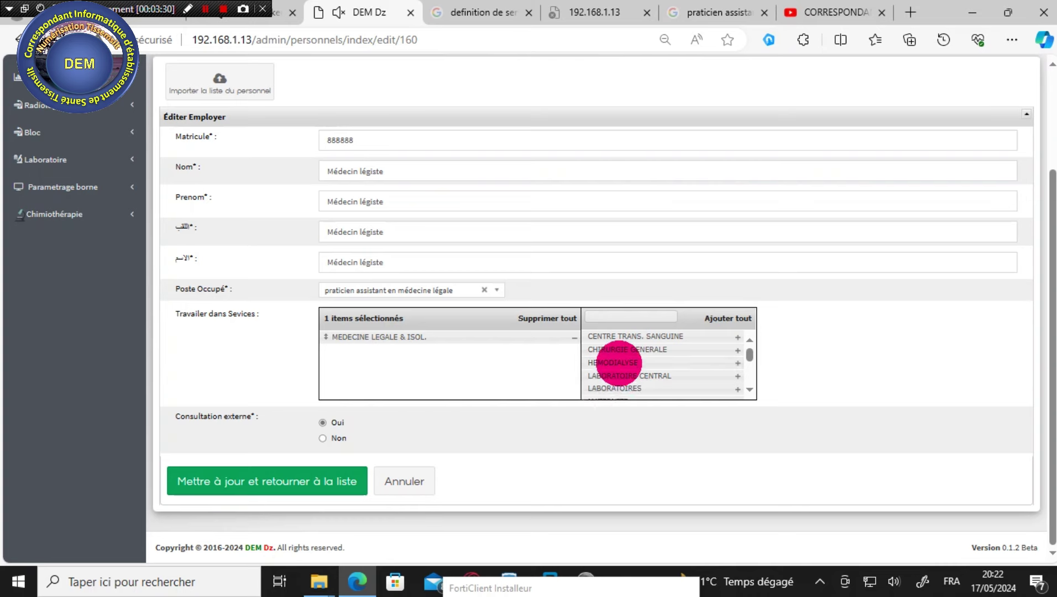
- Add HEMODIALYSE, MEDECINE INTERNE, PNEUMOLOGIE-PHTISIOLOGIE, SERVICES DE CHIRURGIE and CHIRURGIE GENERALE to Médecin légiste's services, and save the record
click(618, 362)
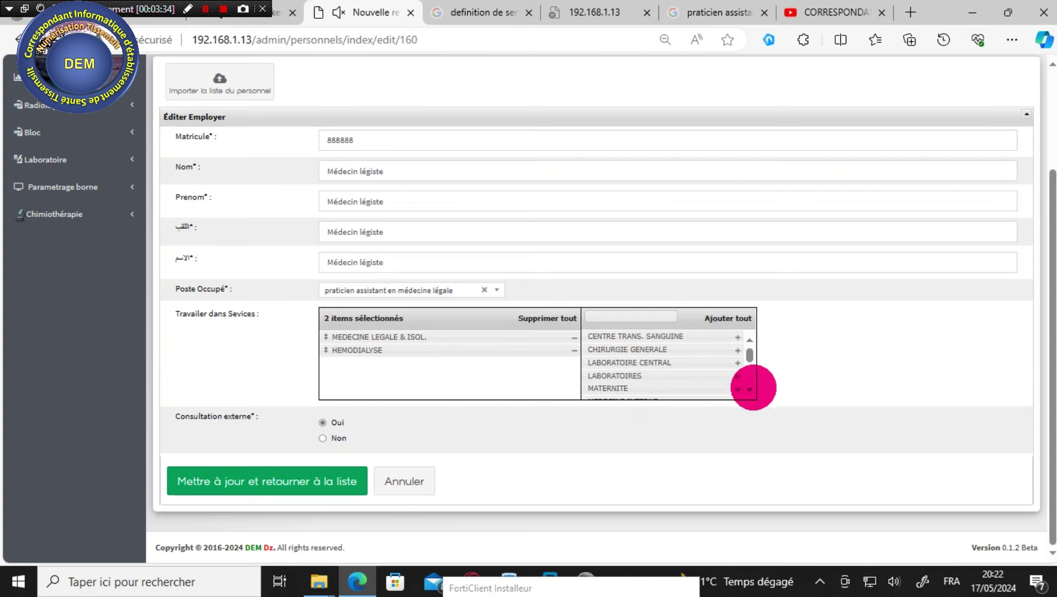
click(657, 392)
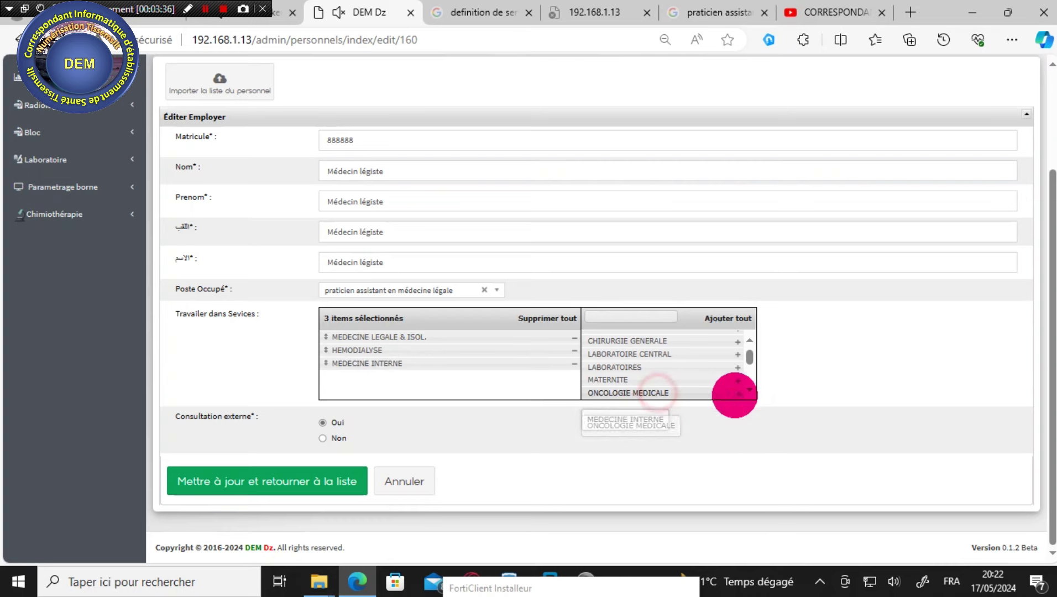
click(750, 389)
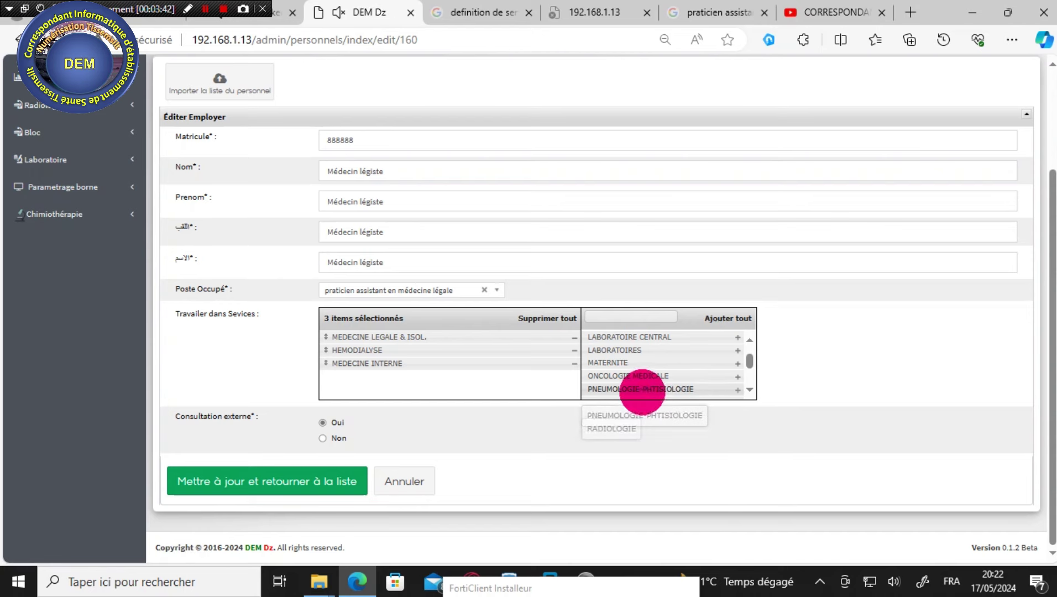
click(750, 390)
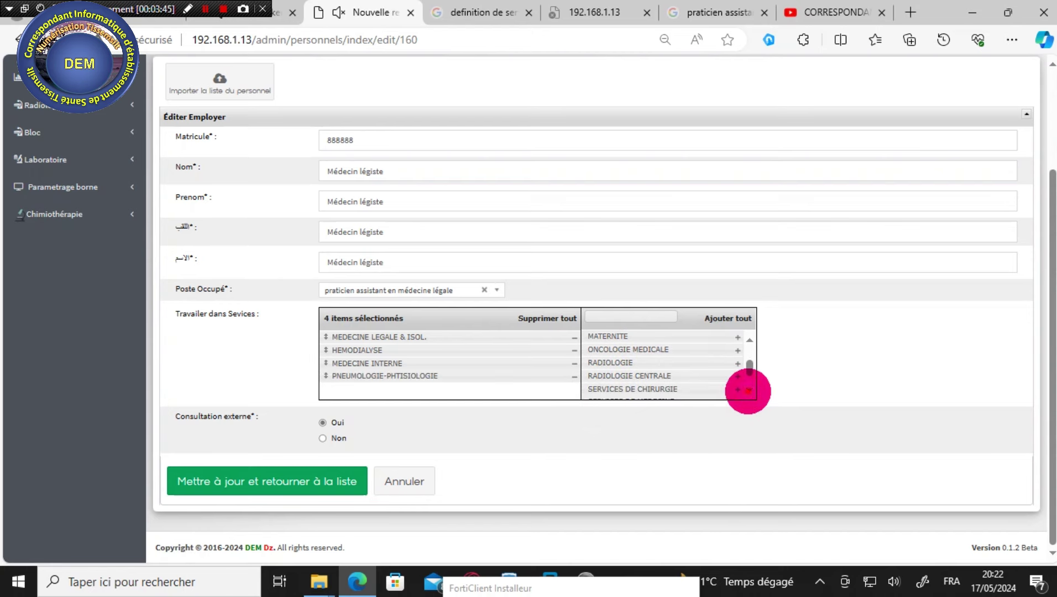
click(750, 389)
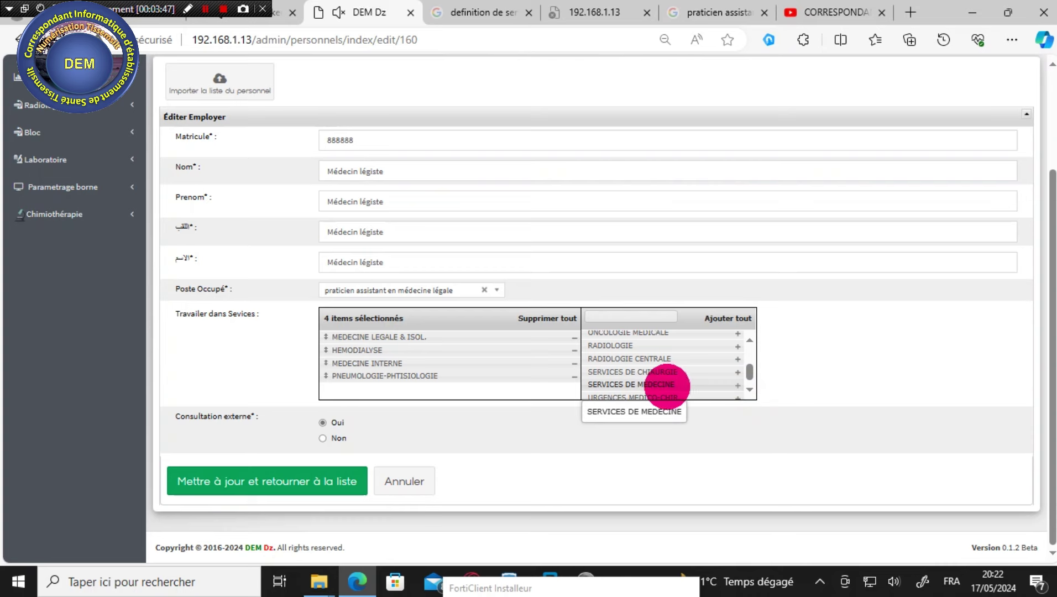
click(669, 372)
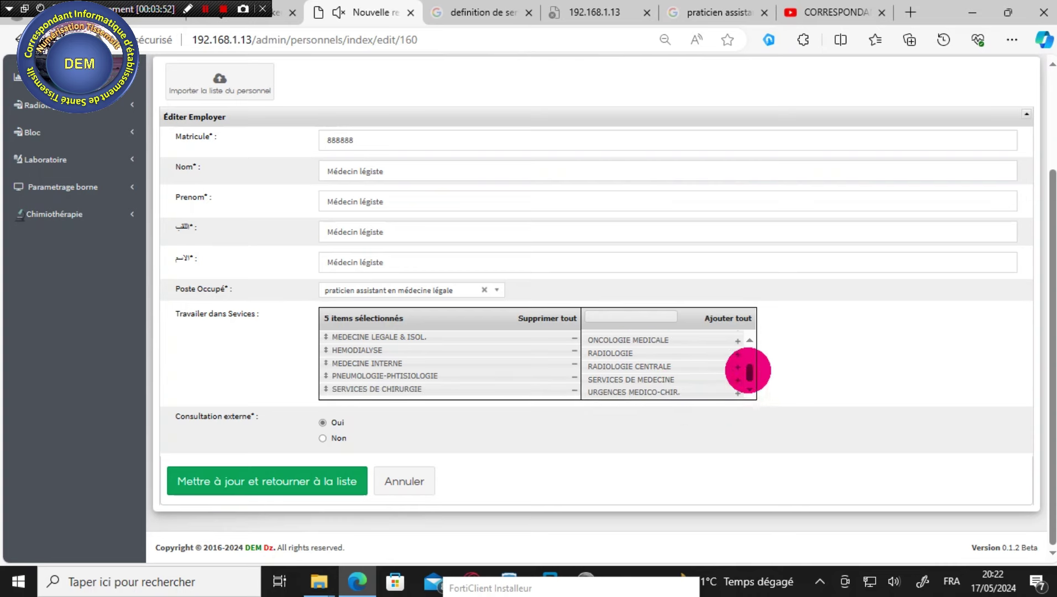
scroll(754, 344, up, 2)
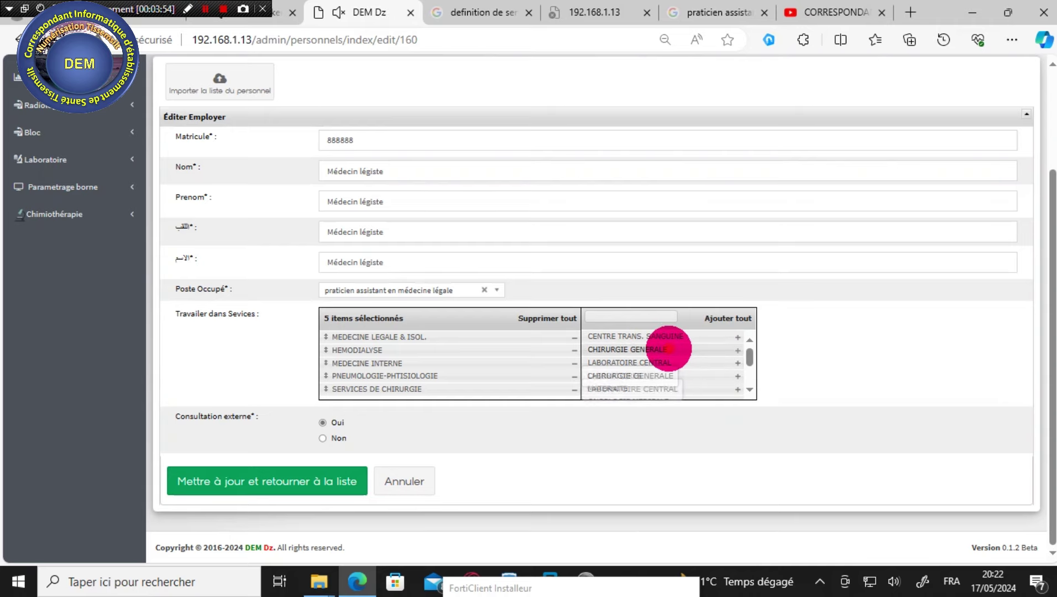
click(667, 349)
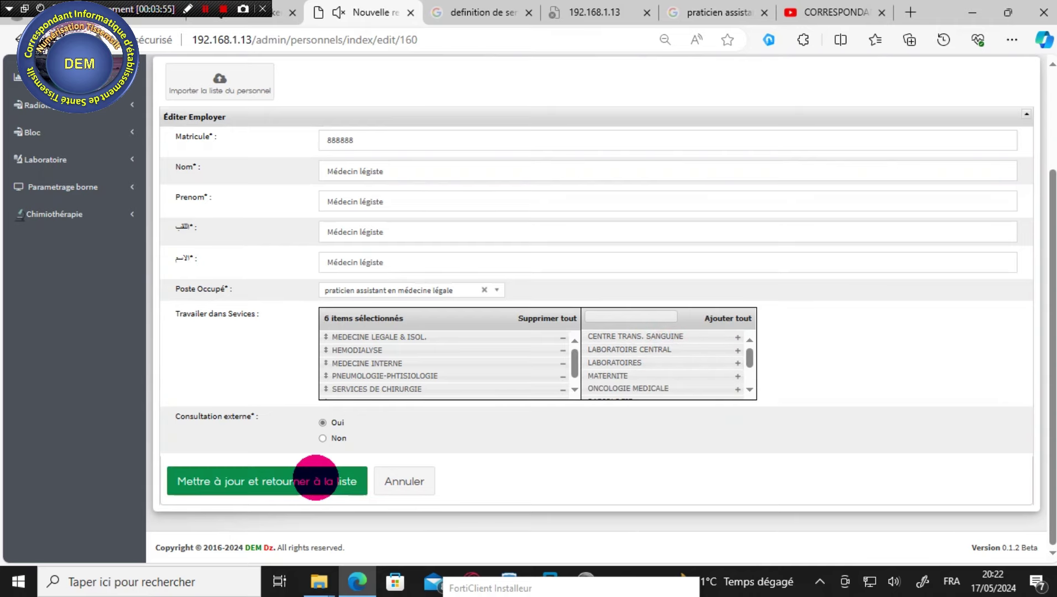
click(316, 480)
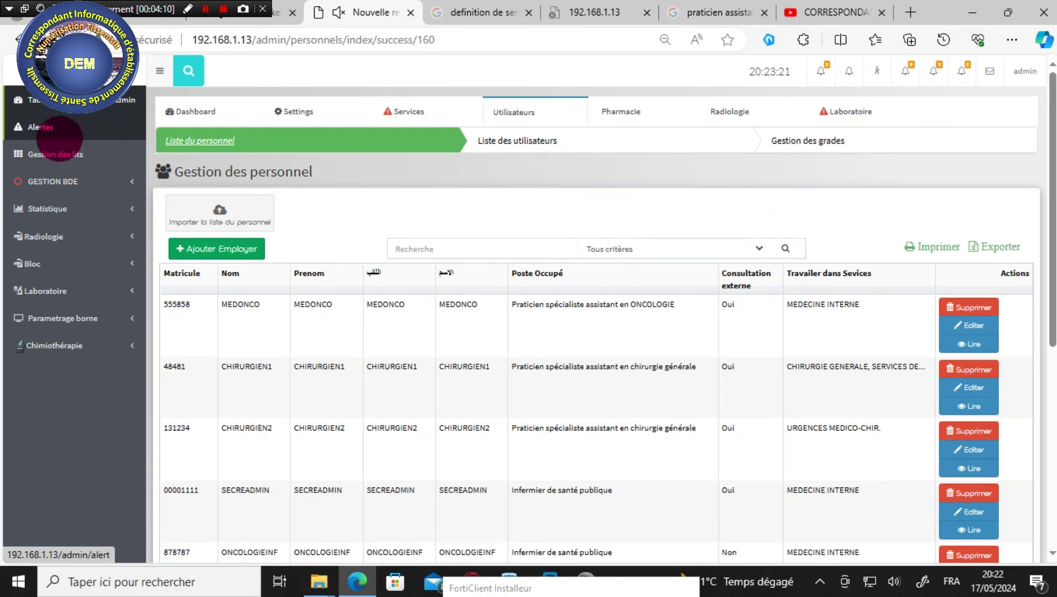
- Create a TV entry in the settings with designation MEDECINE LEGALE, type Salle d'attente and a custom access code
click(301, 110)
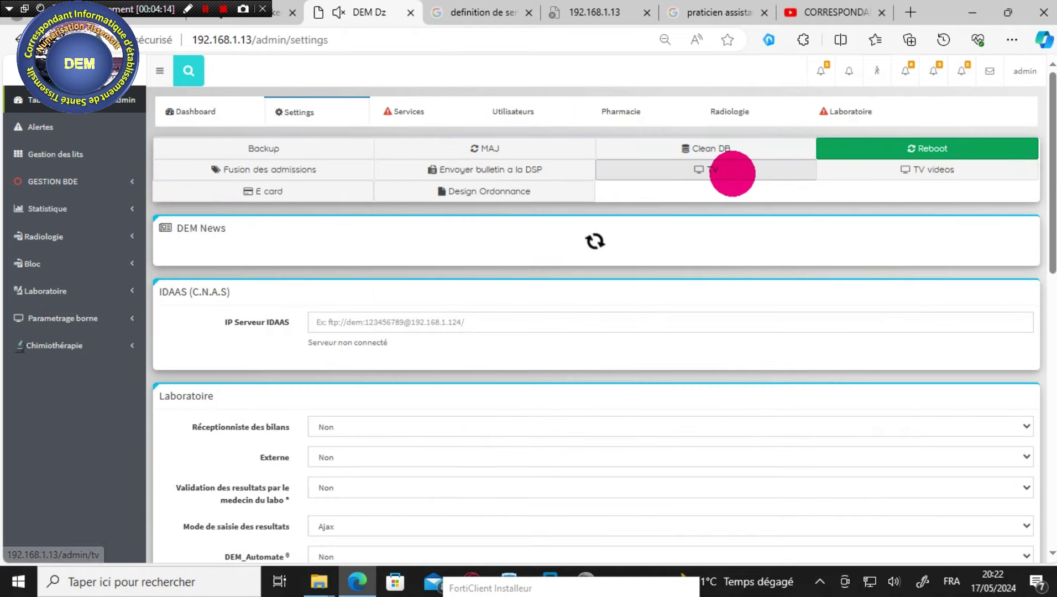
click(732, 174)
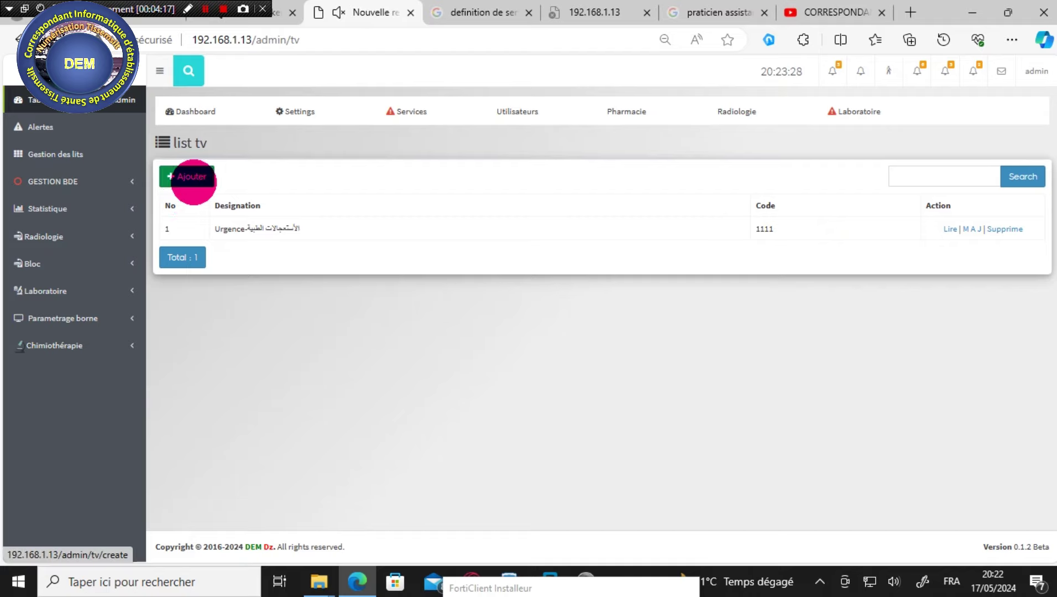
click(192, 178)
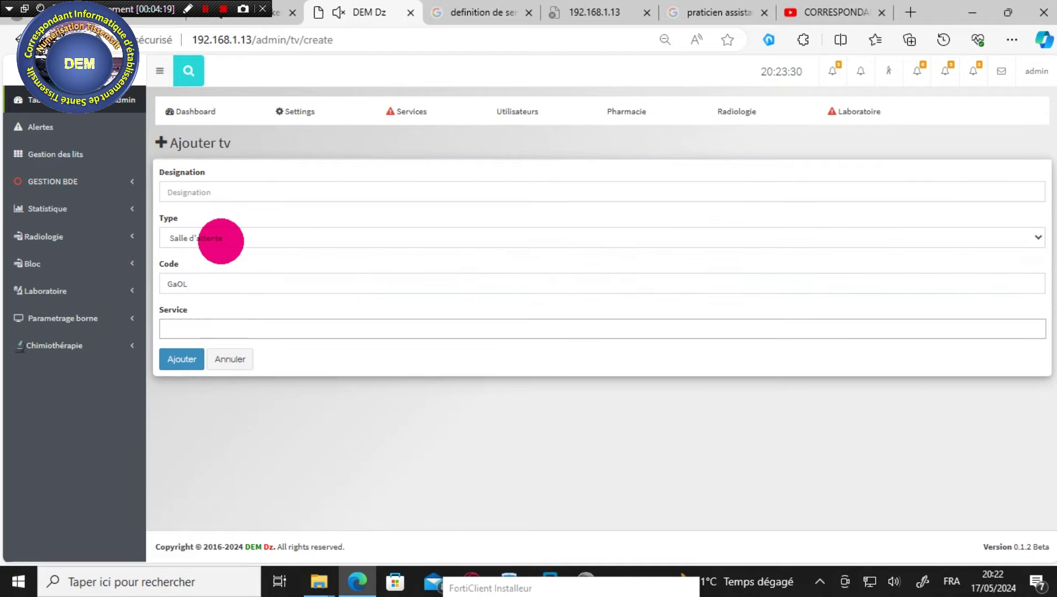
click(215, 193)
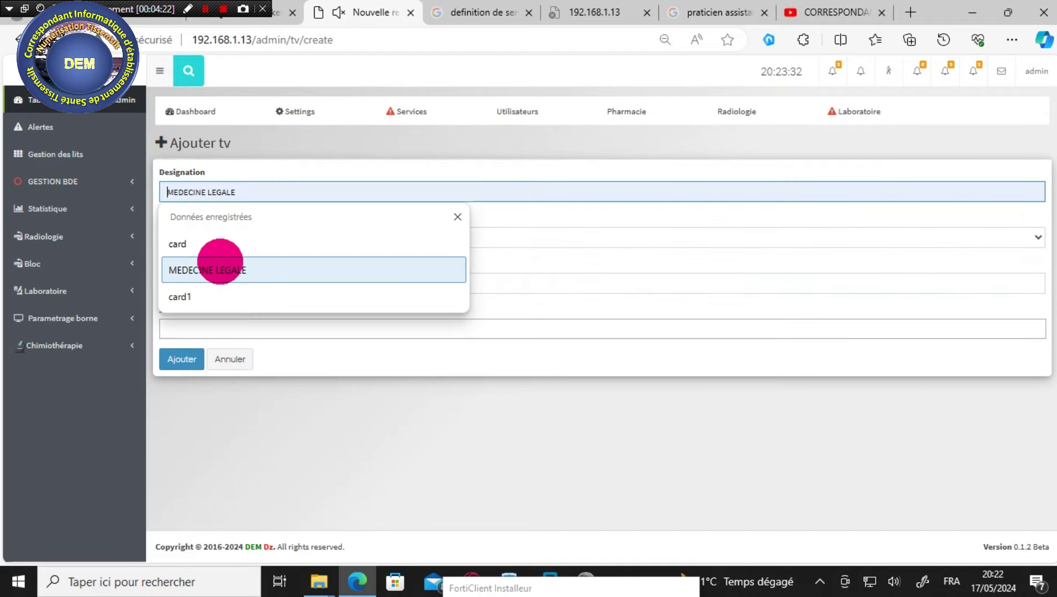
click(220, 261)
click(211, 237)
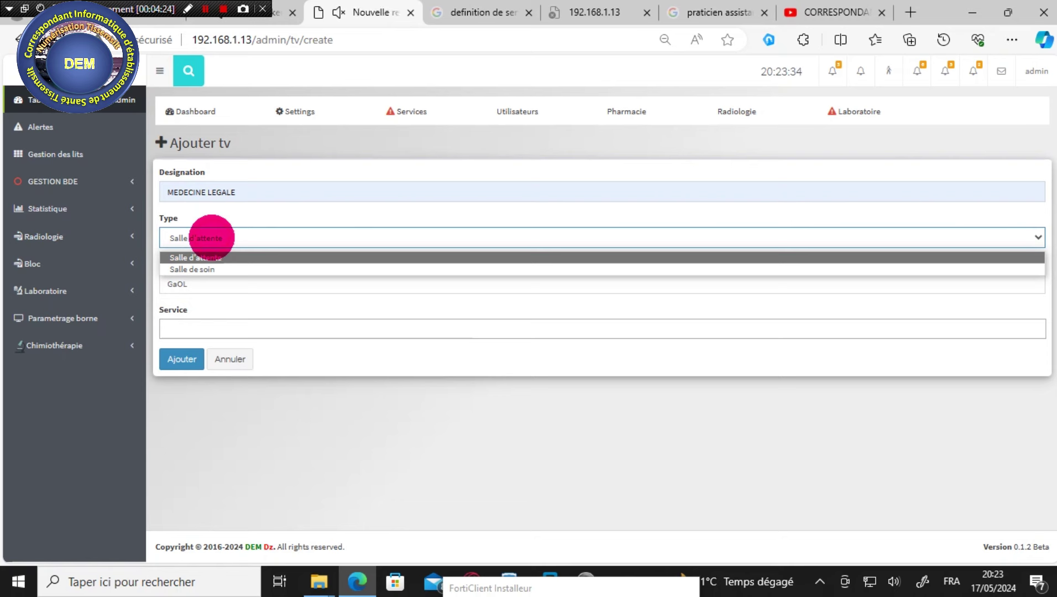
click(223, 257)
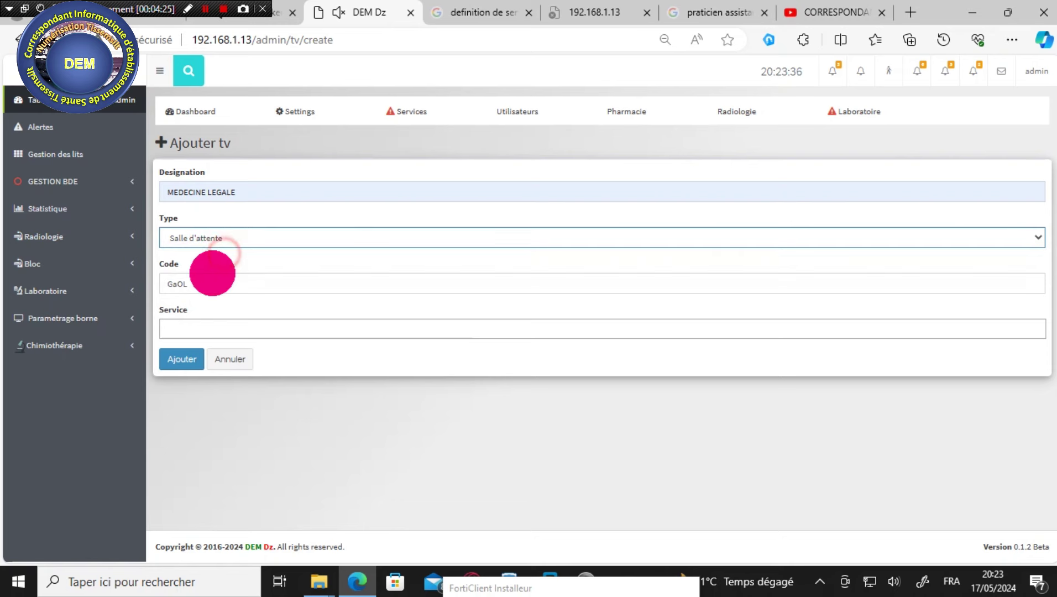
double_click(193, 277)
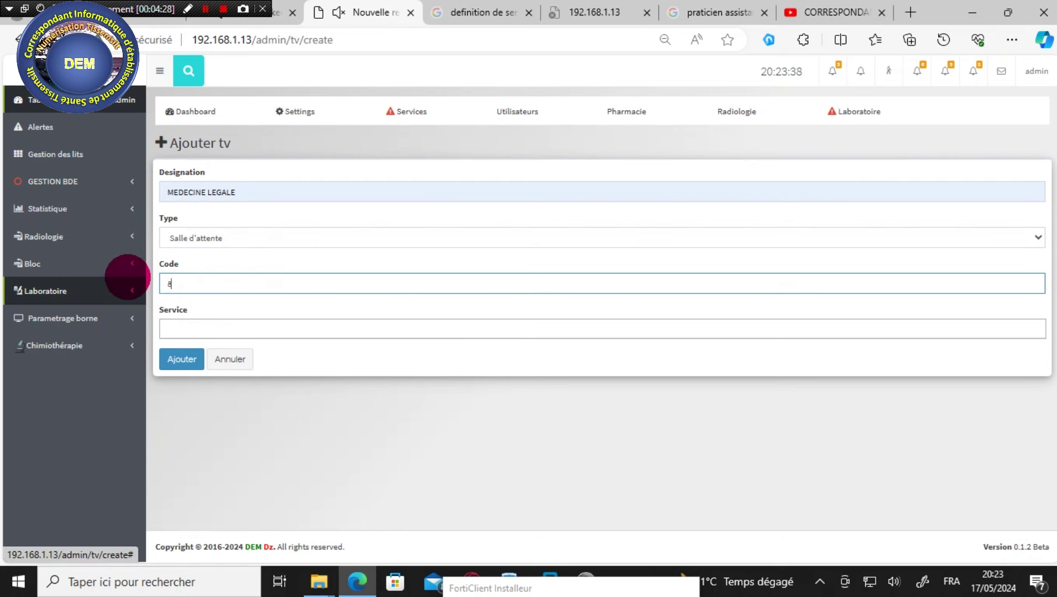
text(8888)
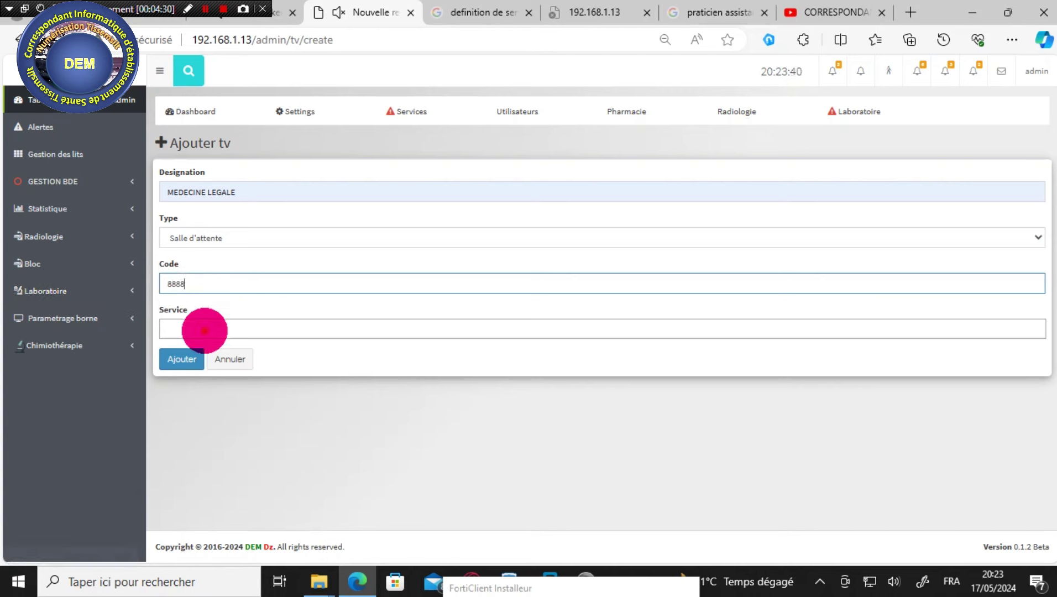
- Try the Salle de soin type to check its service choices, and set the type back to Salle d'attente
click(205, 329)
click(211, 237)
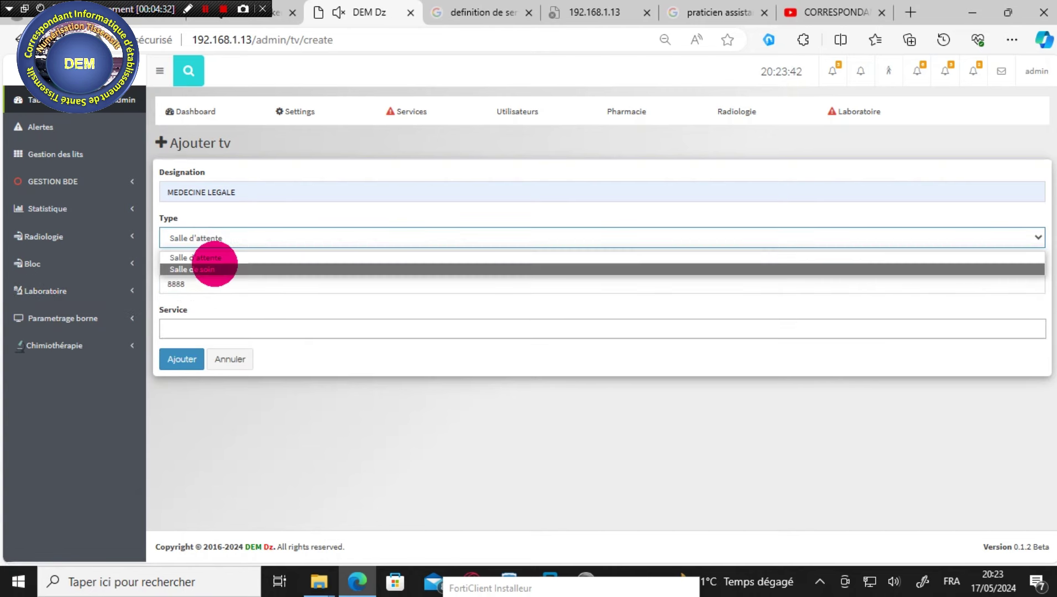
click(212, 269)
click(211, 243)
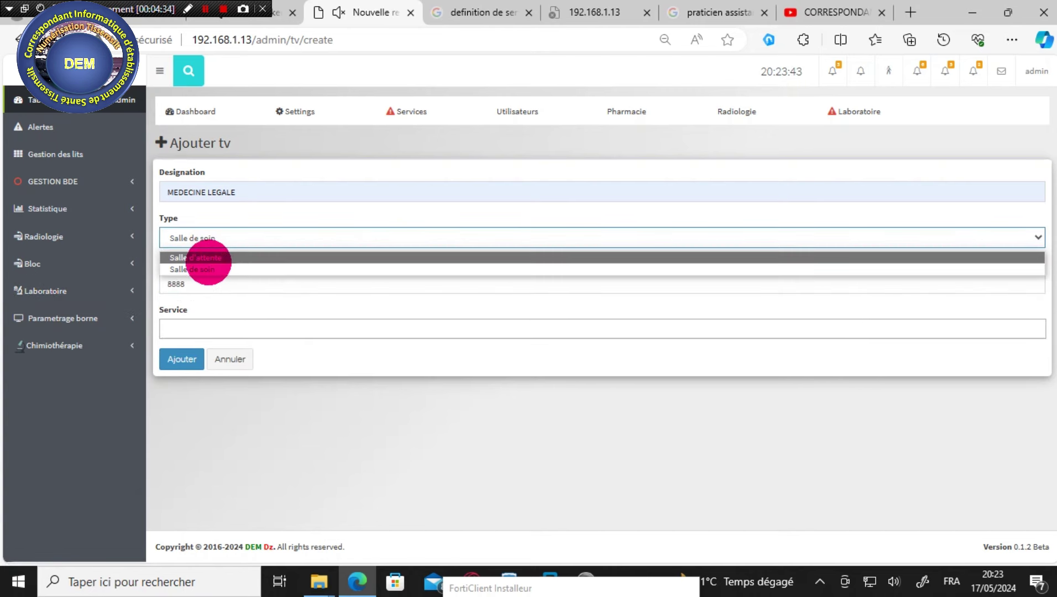
click(224, 329)
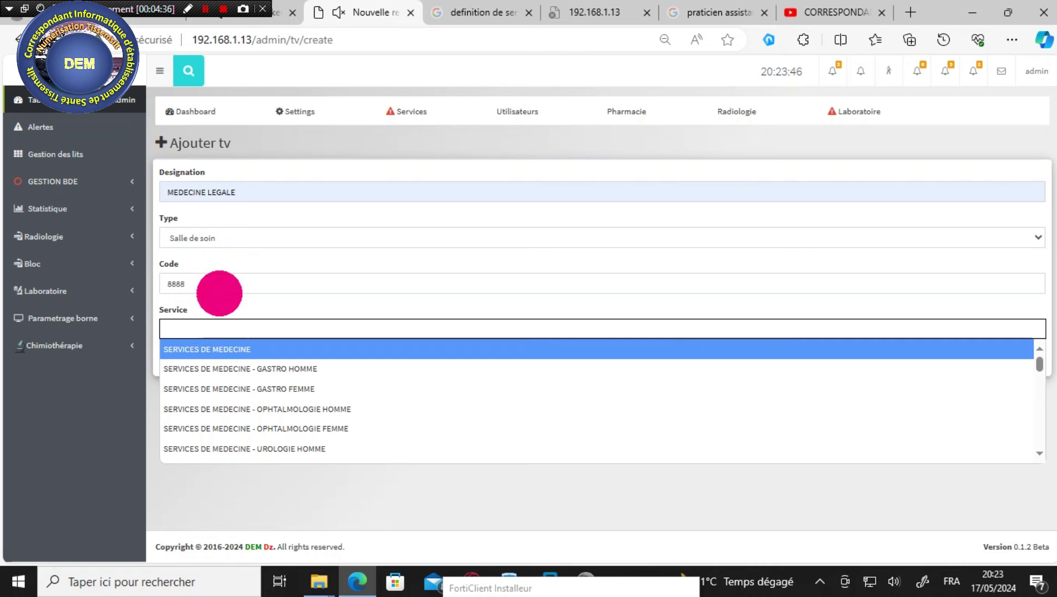
click(216, 236)
click(217, 255)
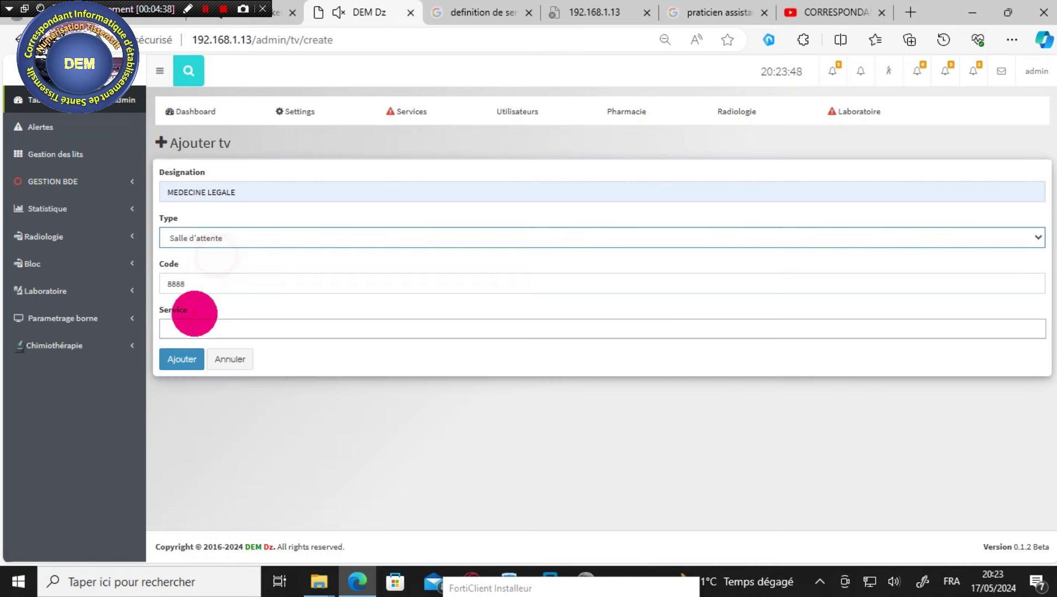
- Assign the MEDECINE LEGALE service to the new TV and add the entry
click(197, 324)
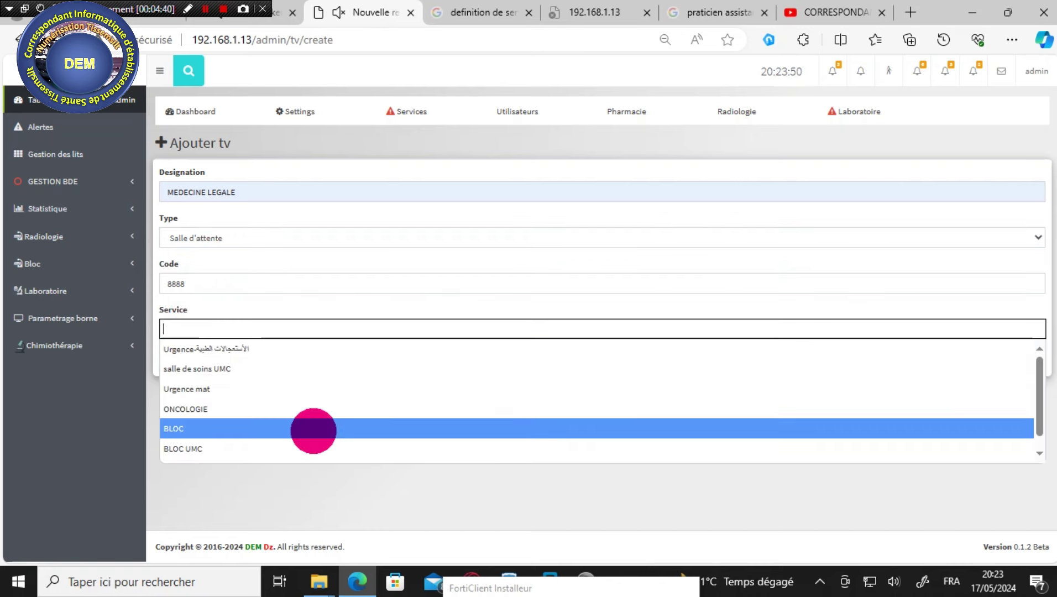
scroll(314, 431, down, 1)
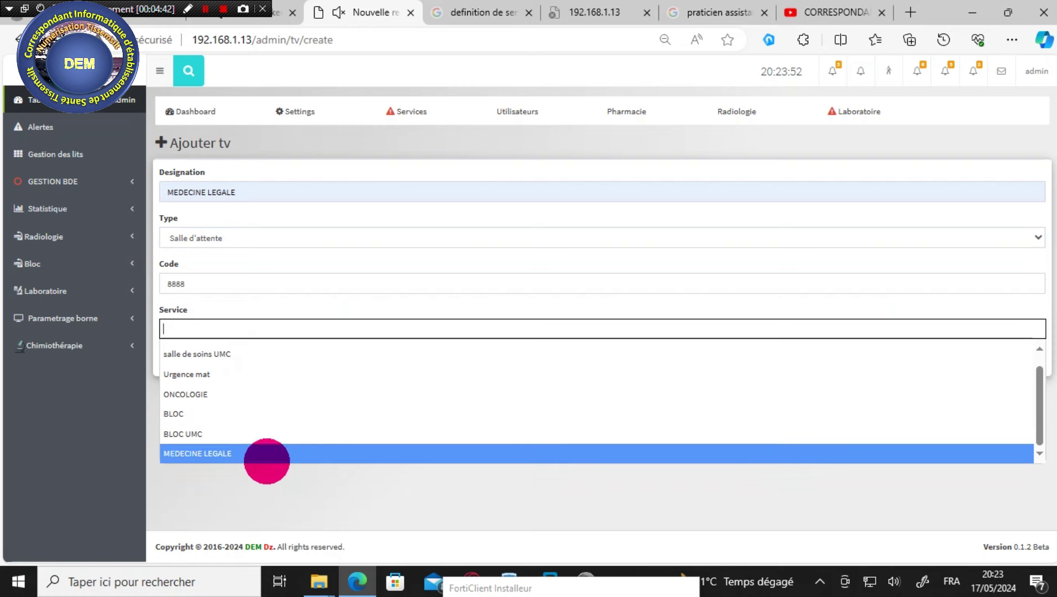
click(255, 462)
click(177, 380)
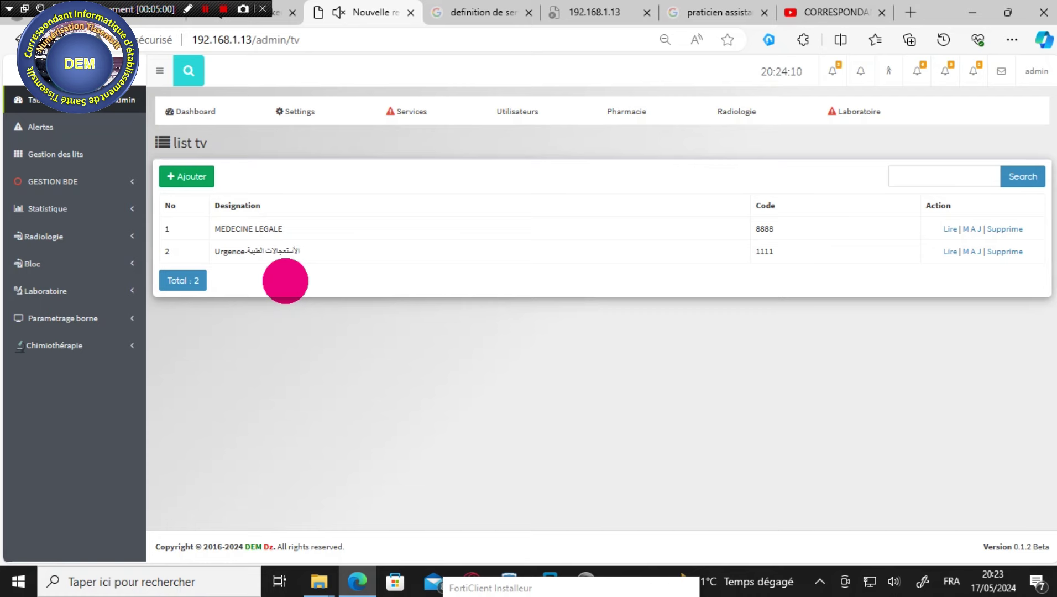
- Open 192.168.1.13/tv in a new browser tab and submit the TV's access code to launch its display
click(910, 12)
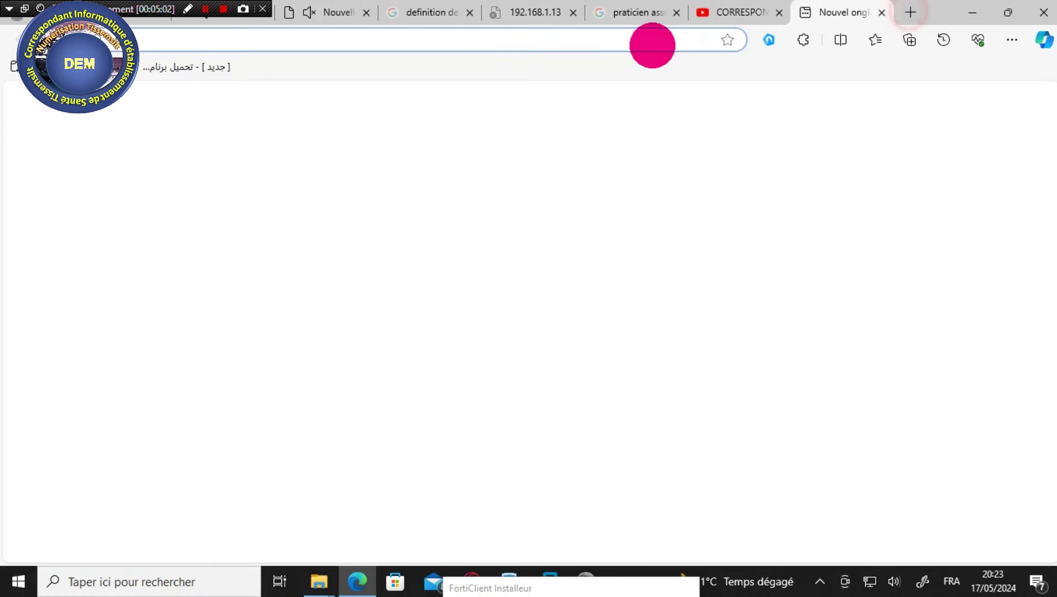
click(651, 44)
text(168.1.13)
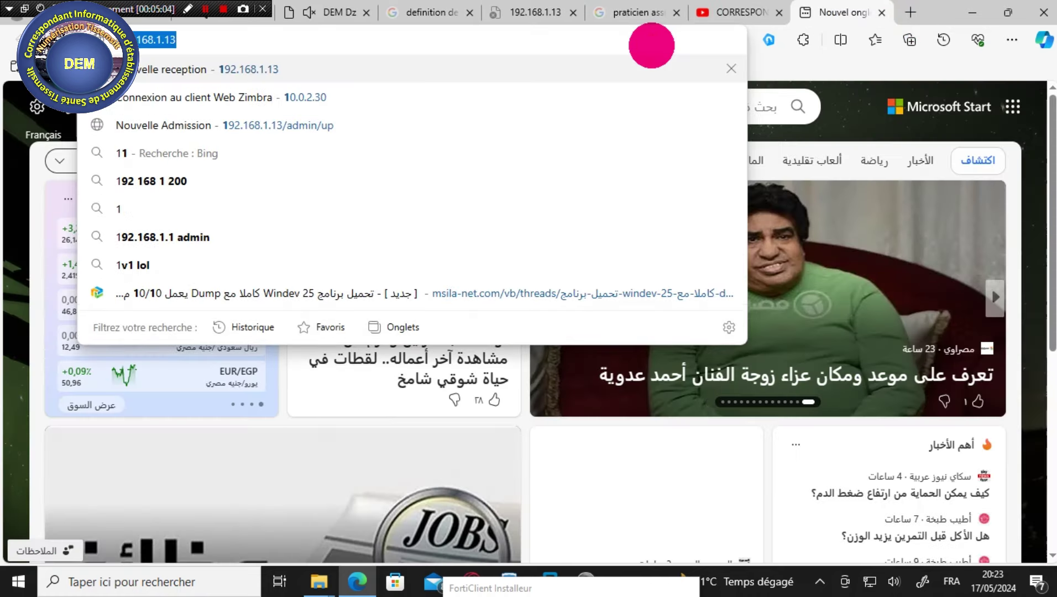
text(92)
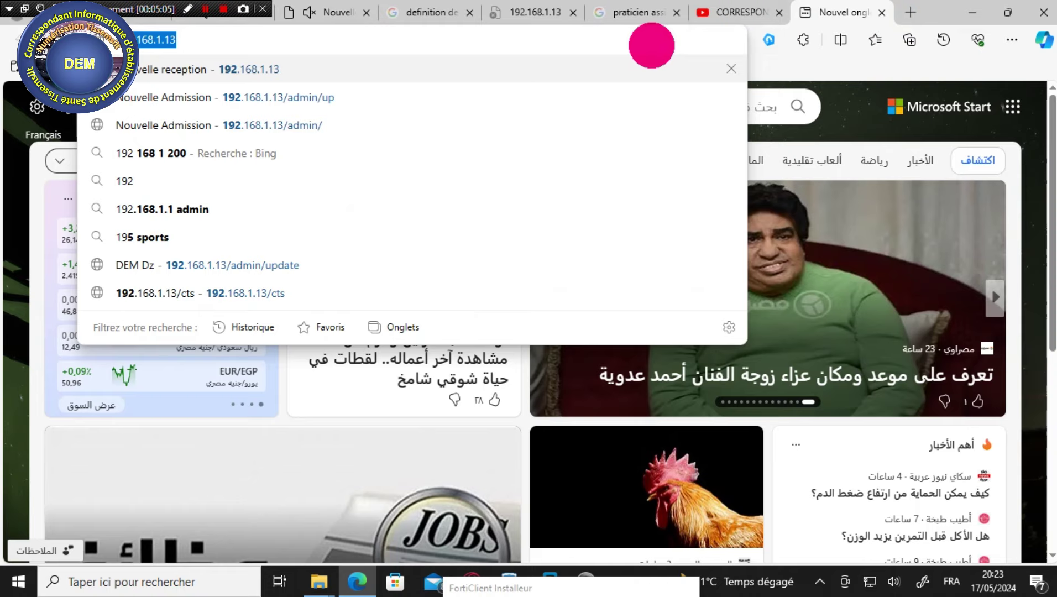
text(.168.1.13/)
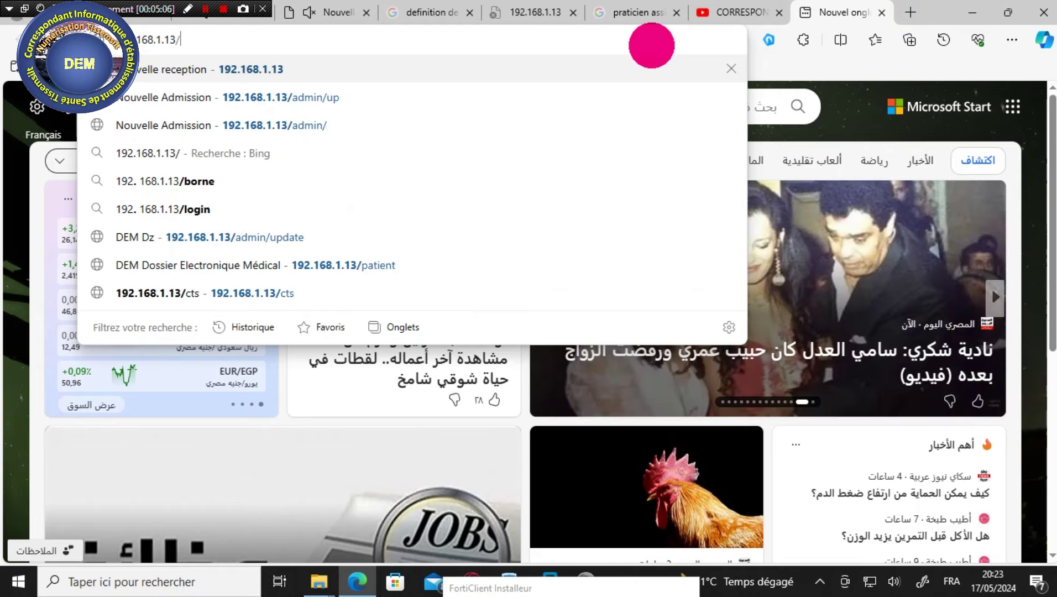
text(tc)
key(BackSpace)
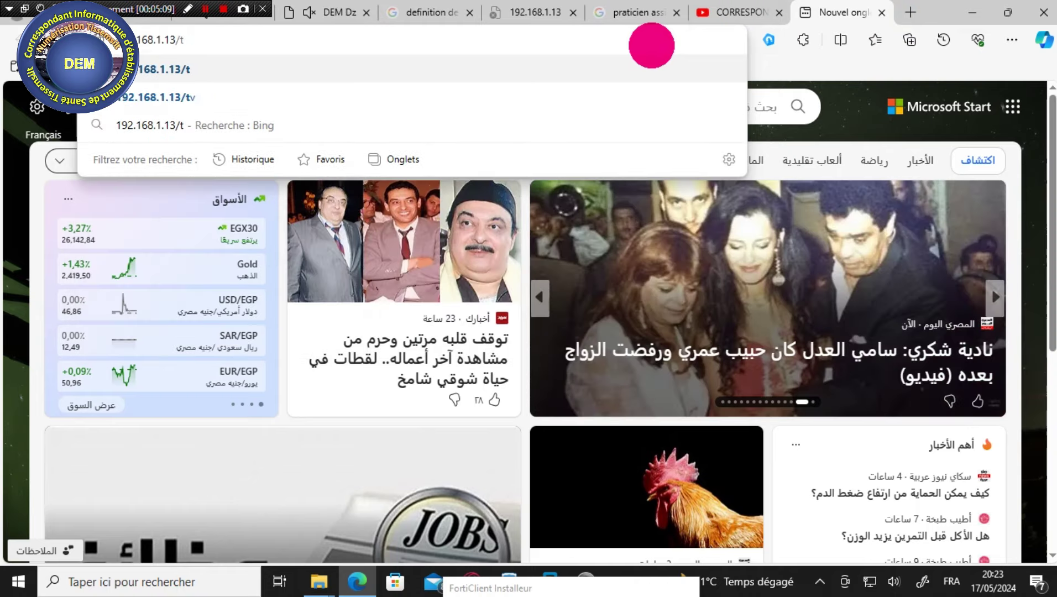
text(v)
key(Return)
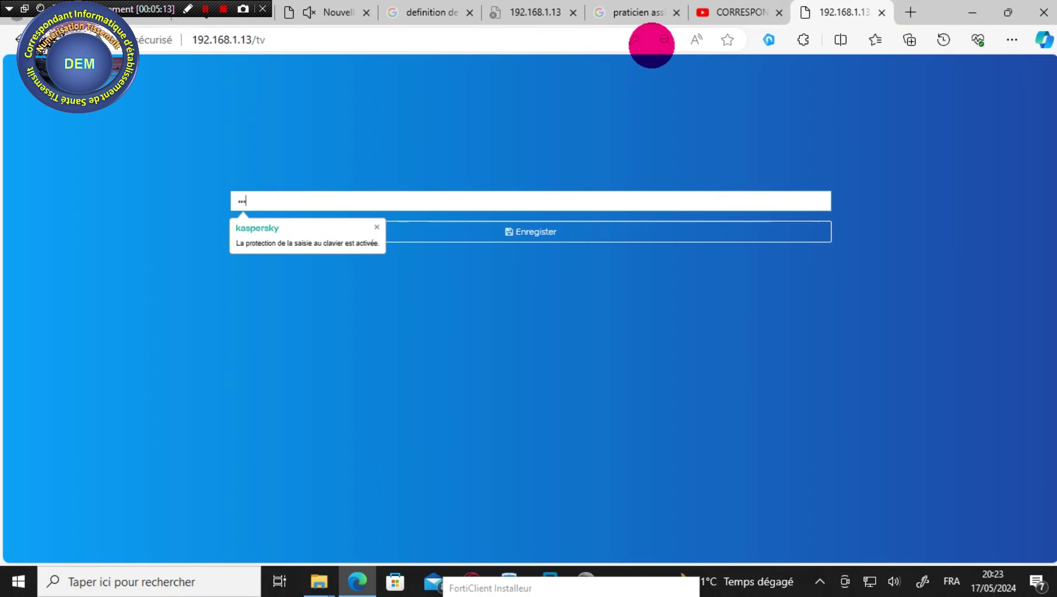
key(Return)
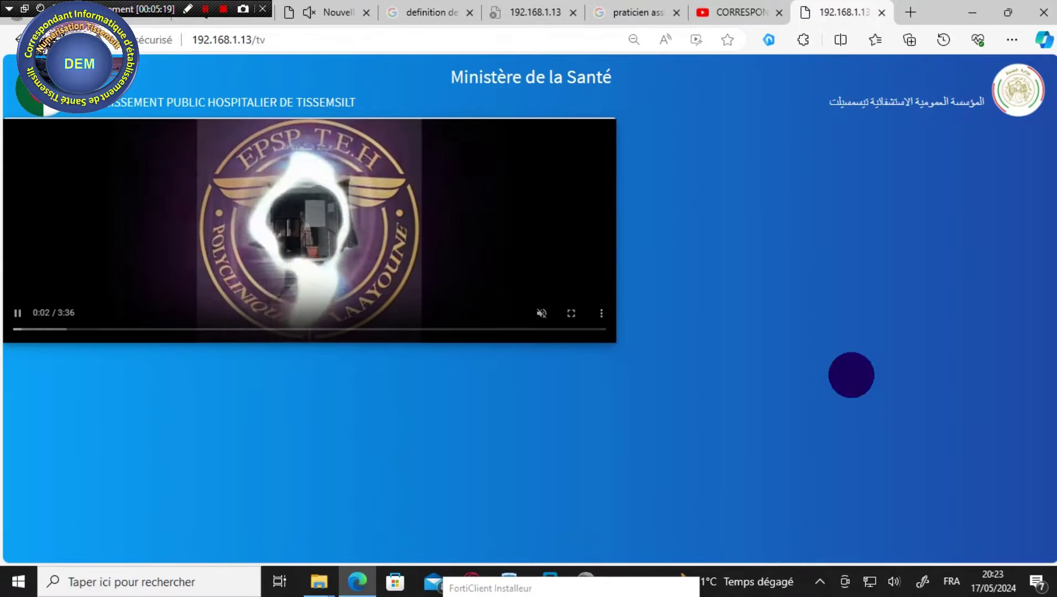
click(608, 10)
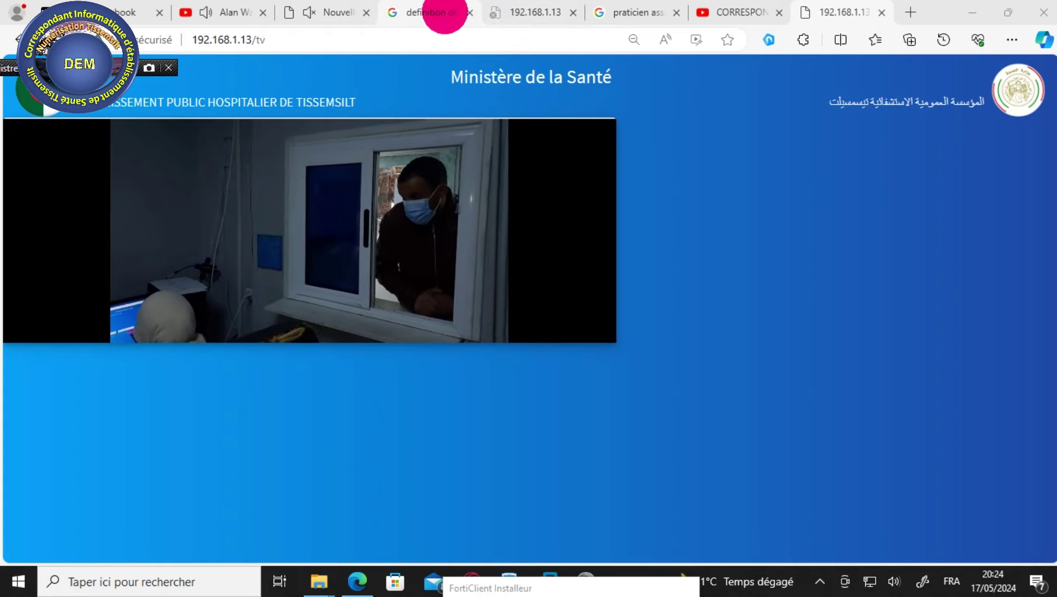
click(517, 11)
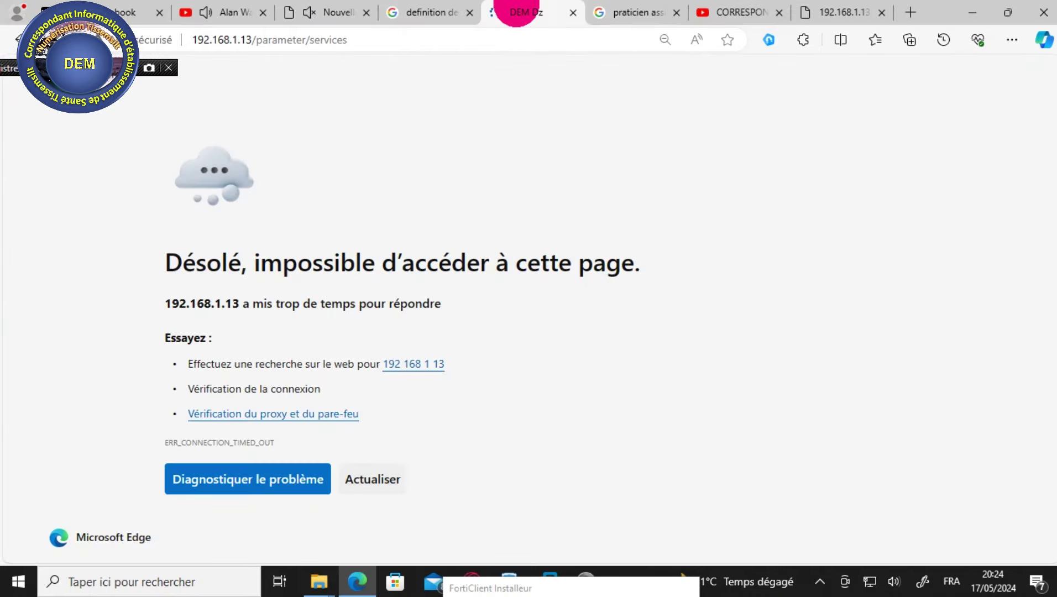
click(823, 13)
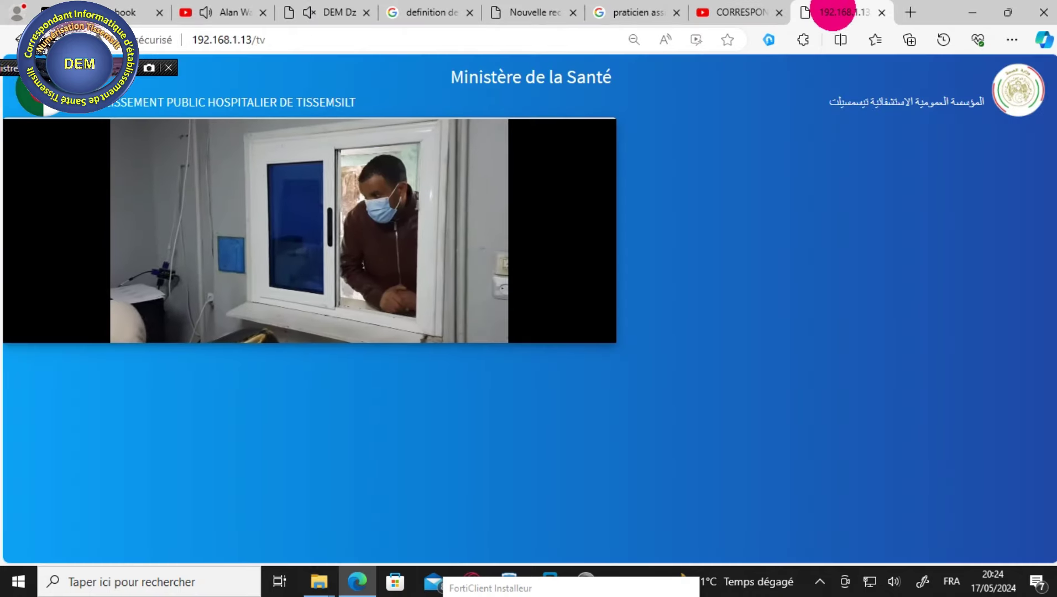
- Load 192.168.1.13 in a new browser tab and open the TV videos list from the settings
click(910, 12)
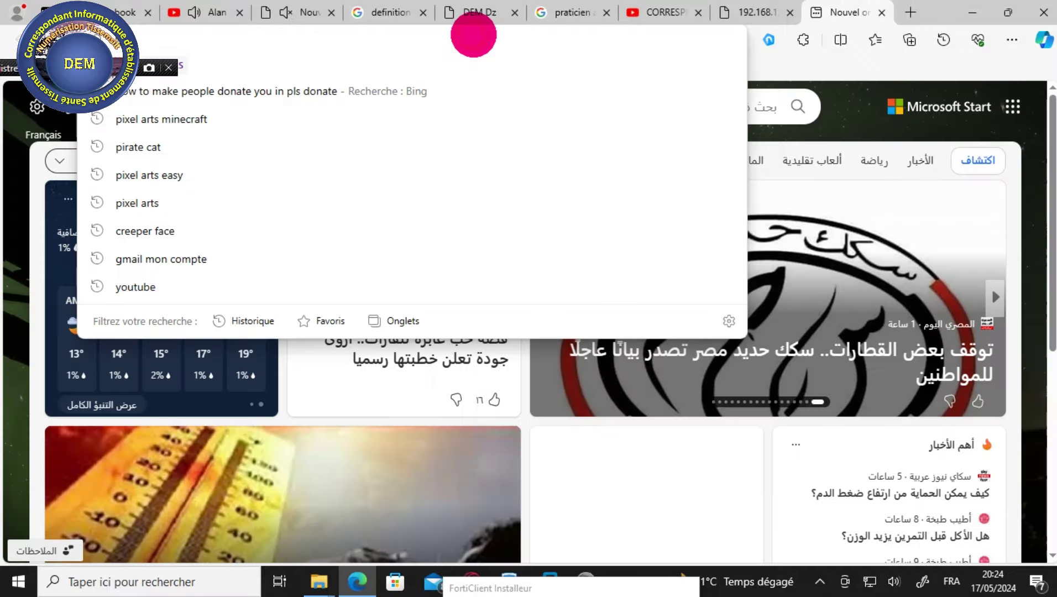
text(1)
text(9)
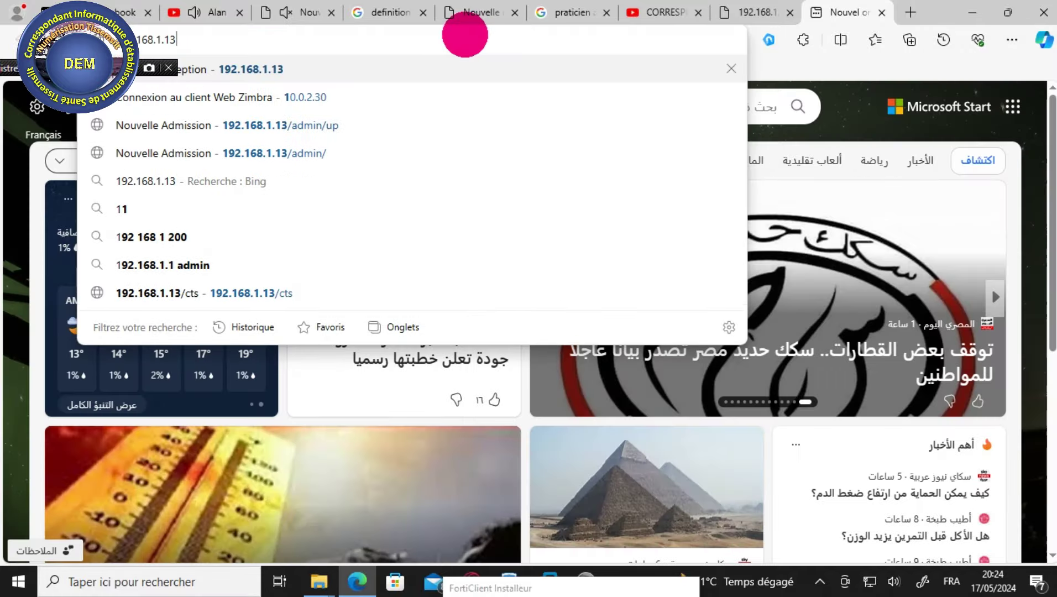
key(Return)
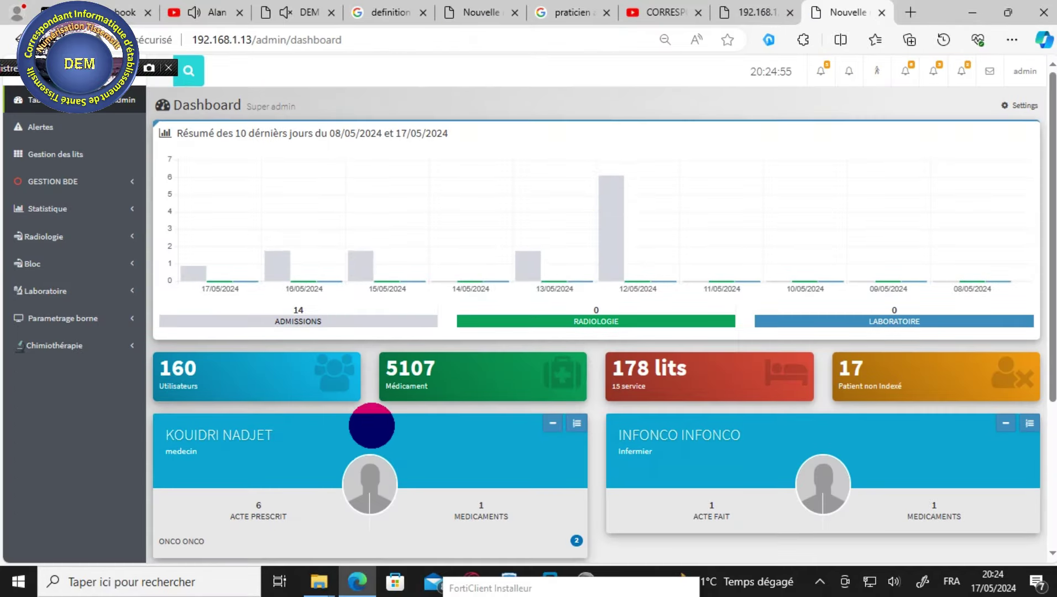
click(1019, 105)
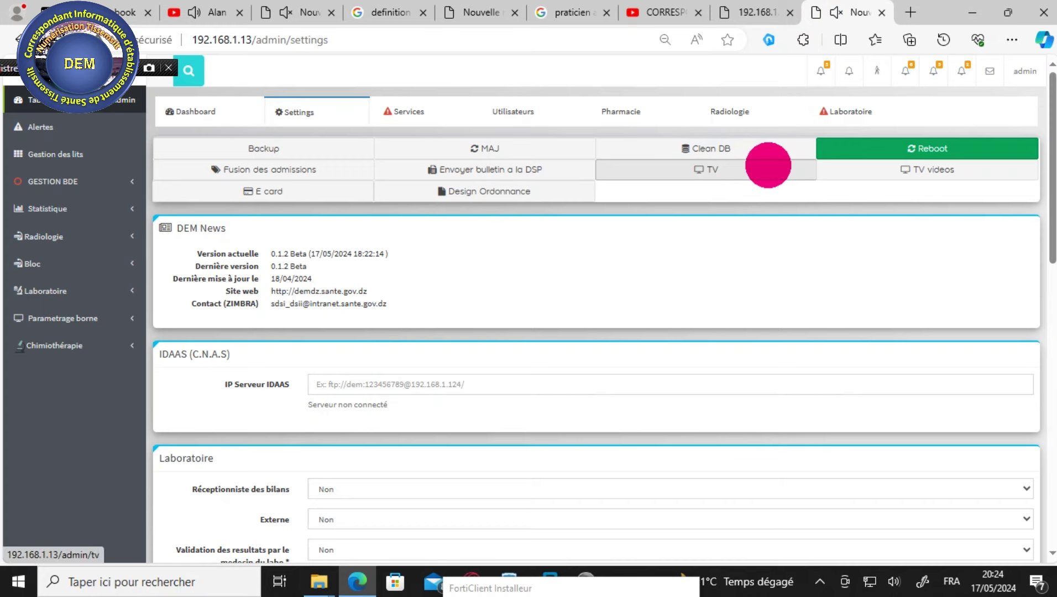
click(910, 168)
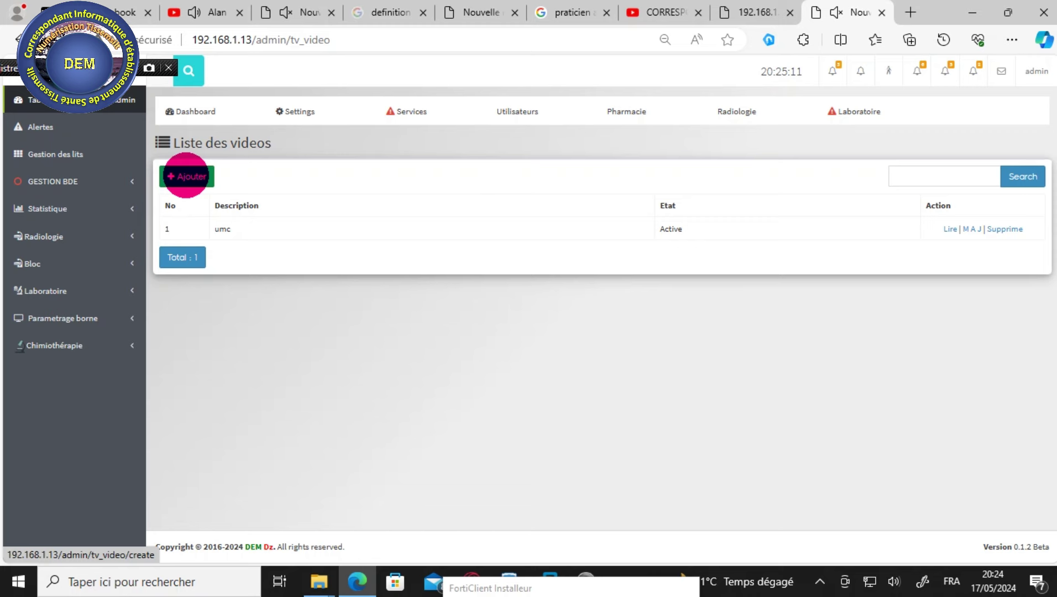
- Start adding a new TV video and open the file picker for its Fichier entry
click(185, 177)
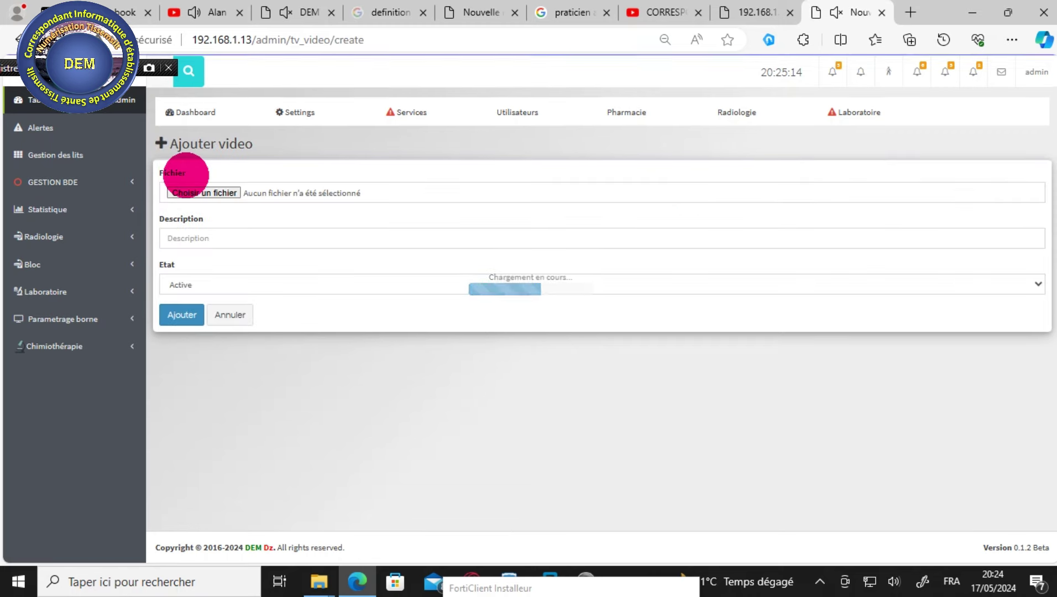
click(289, 191)
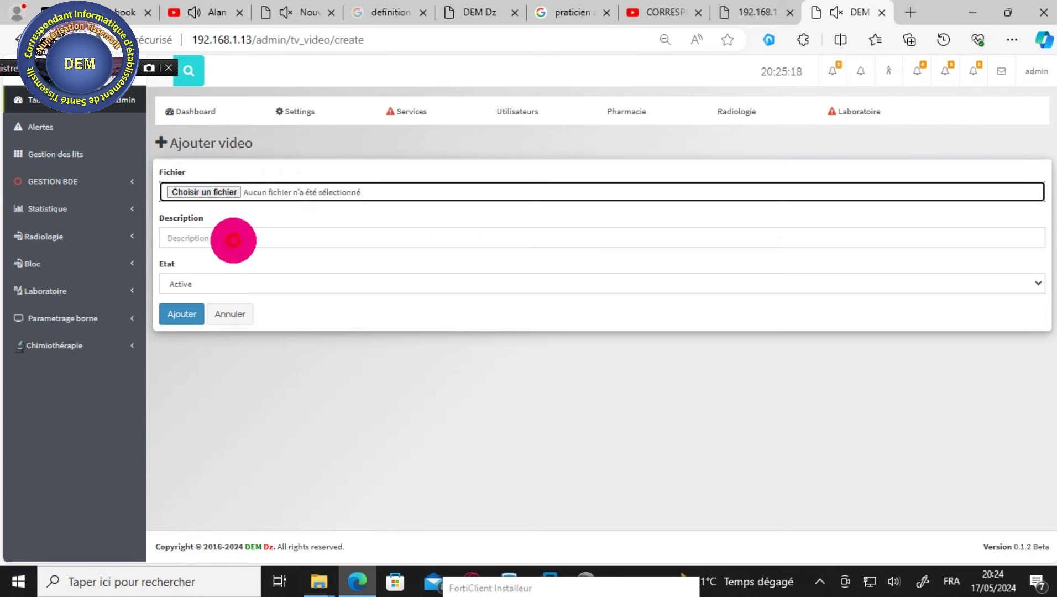
click(203, 194)
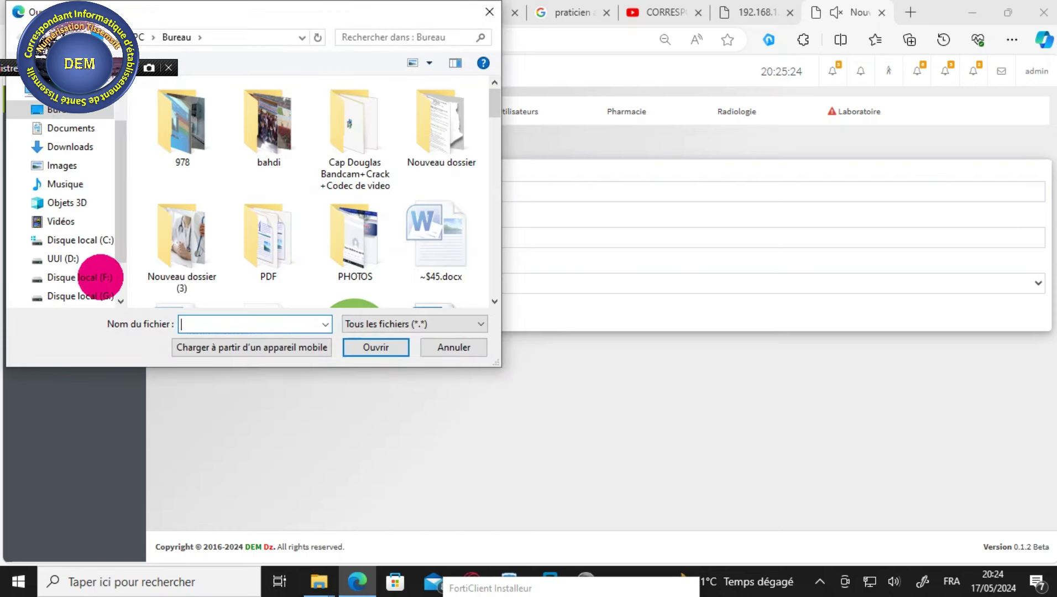
- Search the UUI (D:) drive for *.mp4 files
click(78, 258)
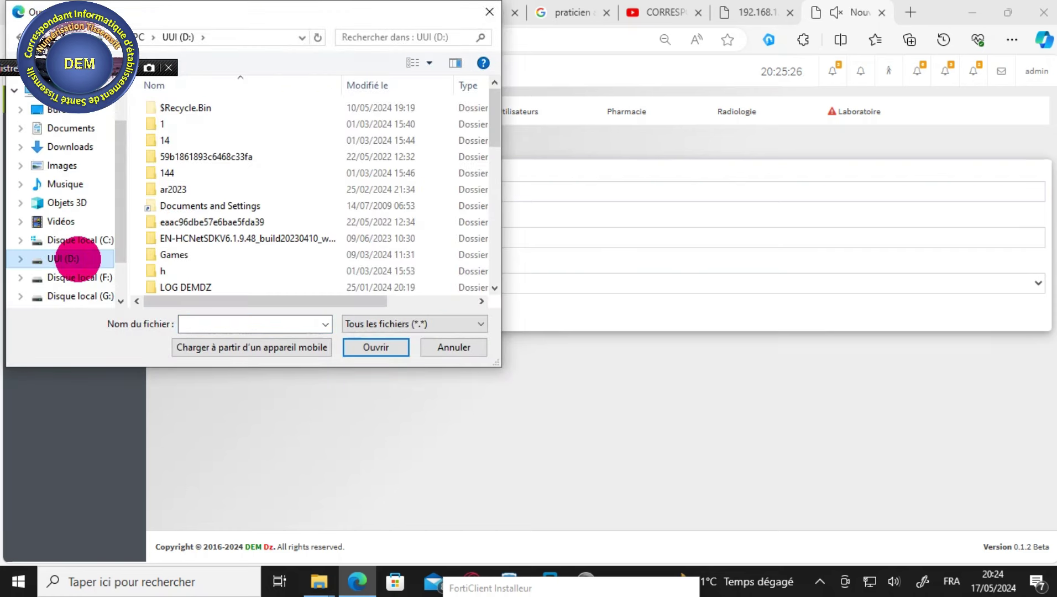
click(405, 39)
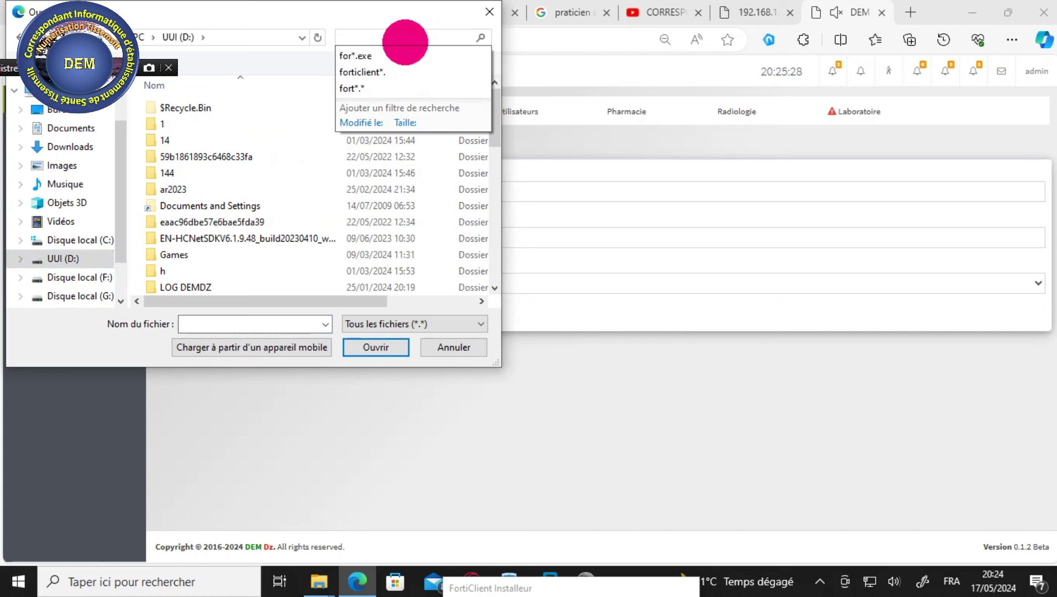
click(405, 42)
text(*)
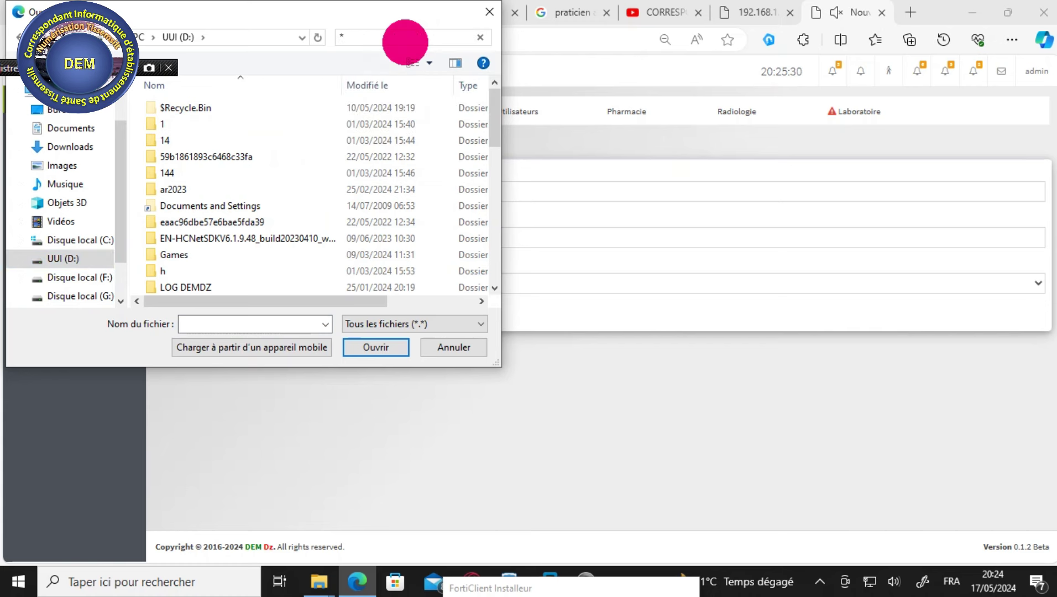
text(.mp4)
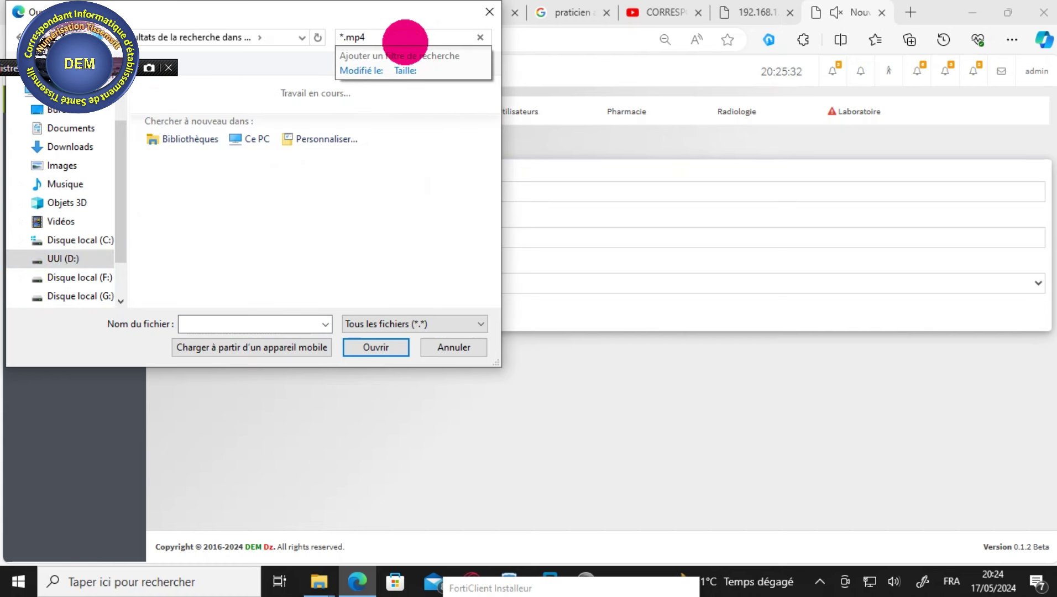
key(Return)
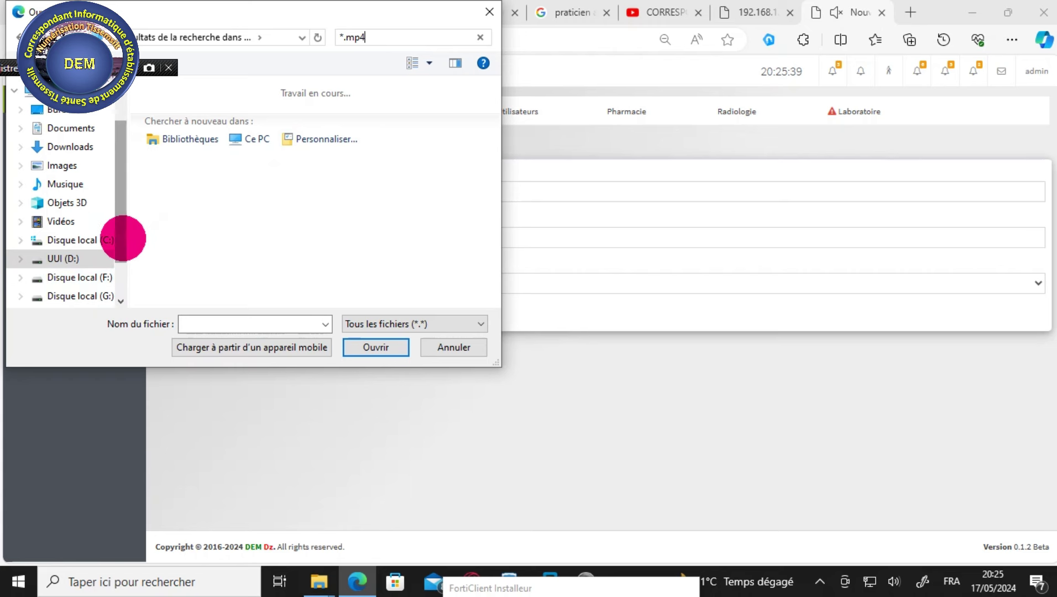
- Search Disque local (H:) for *.mp4 files and choose 1010.mp4 as the video file
drag(122, 236, 126, 261)
click(89, 271)
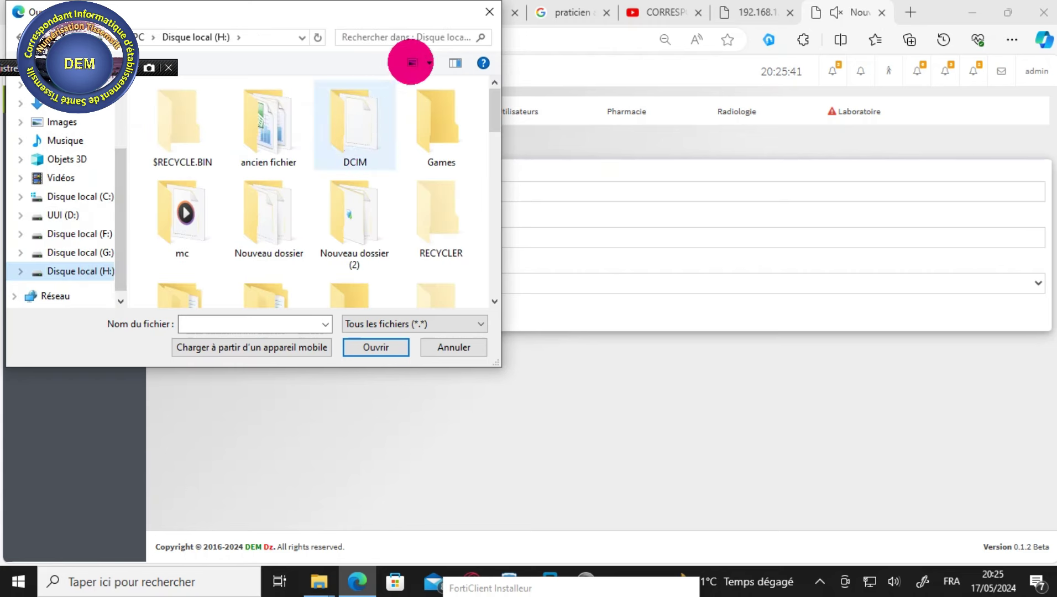
click(418, 36)
click(388, 56)
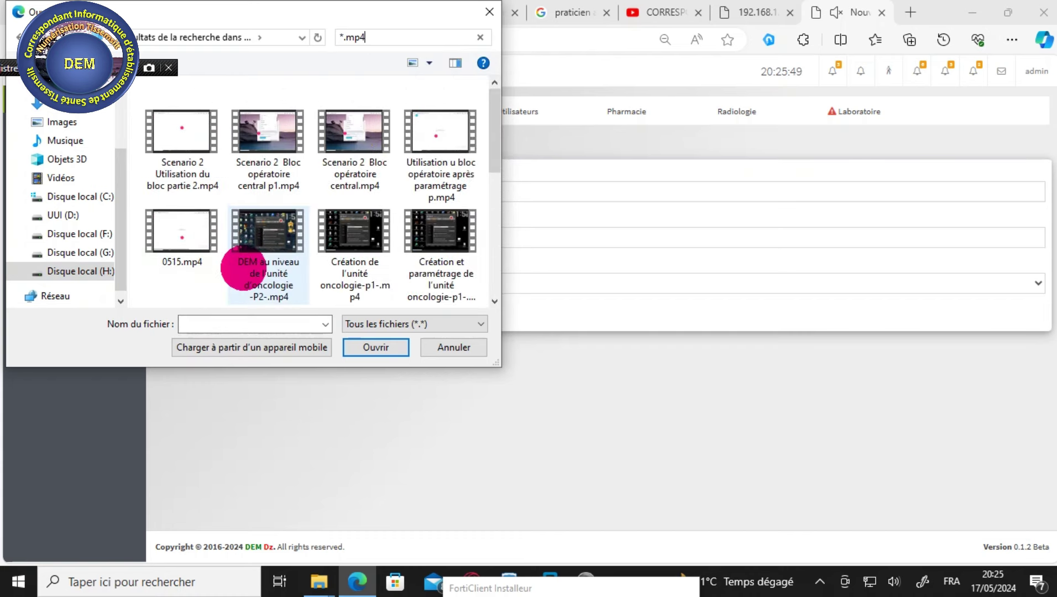
scroll(491, 146, down, 5)
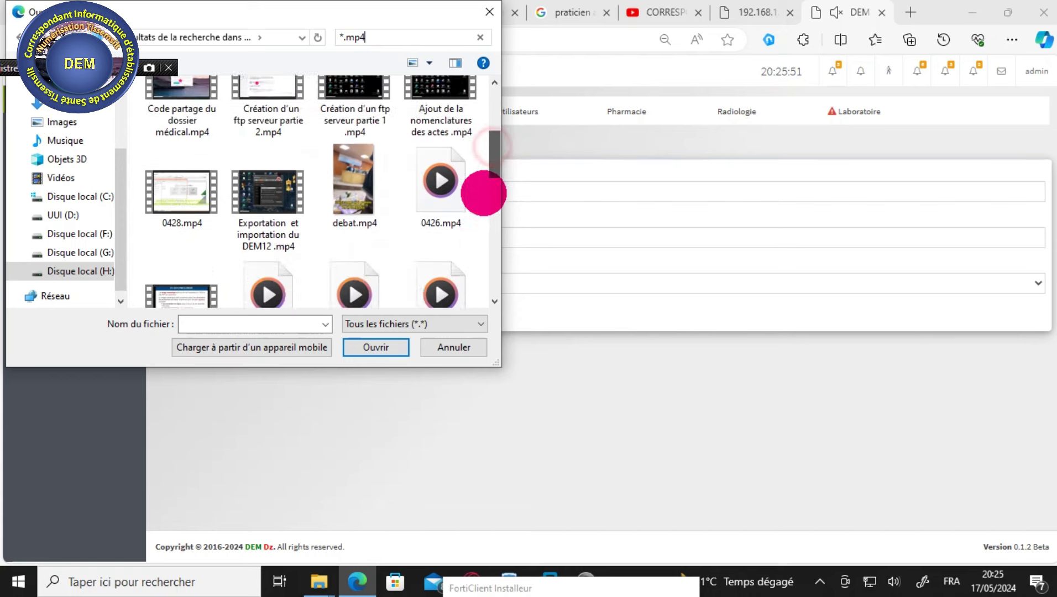
scroll(487, 158, up, 2)
click(372, 260)
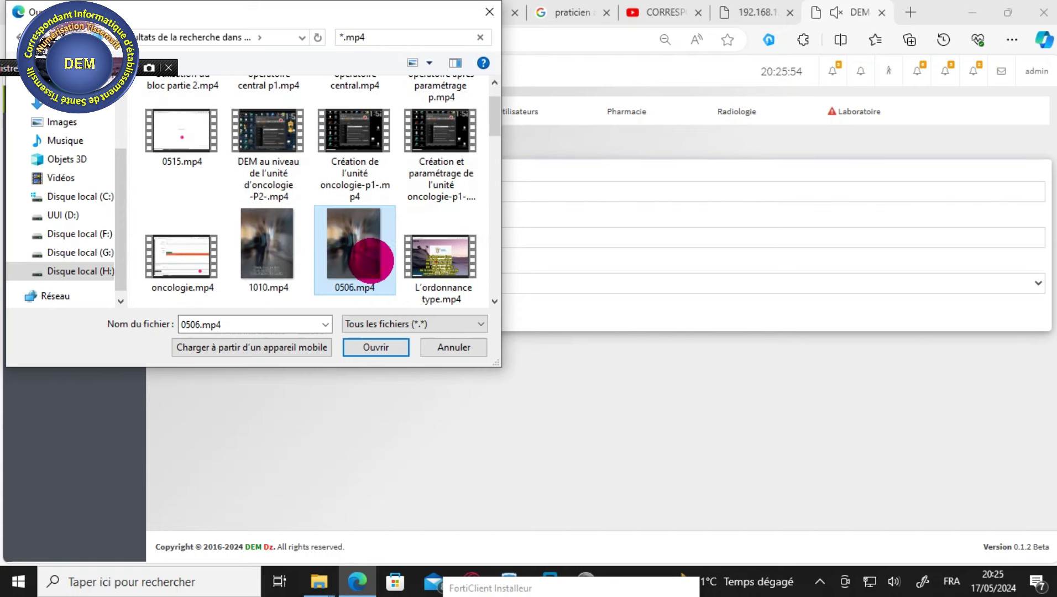
click(362, 265)
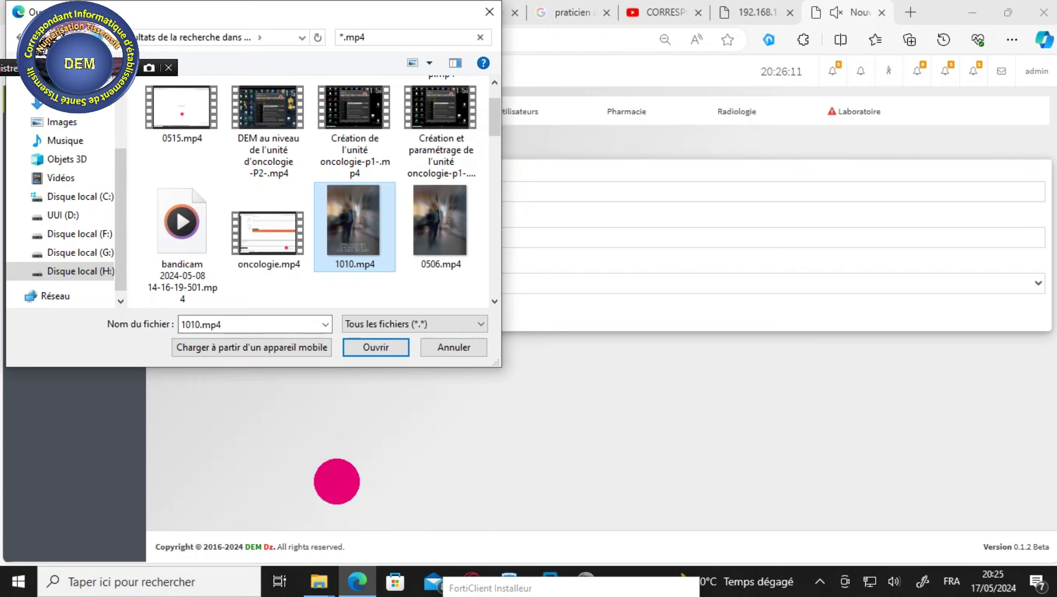
scroll(309, 221, down, 2)
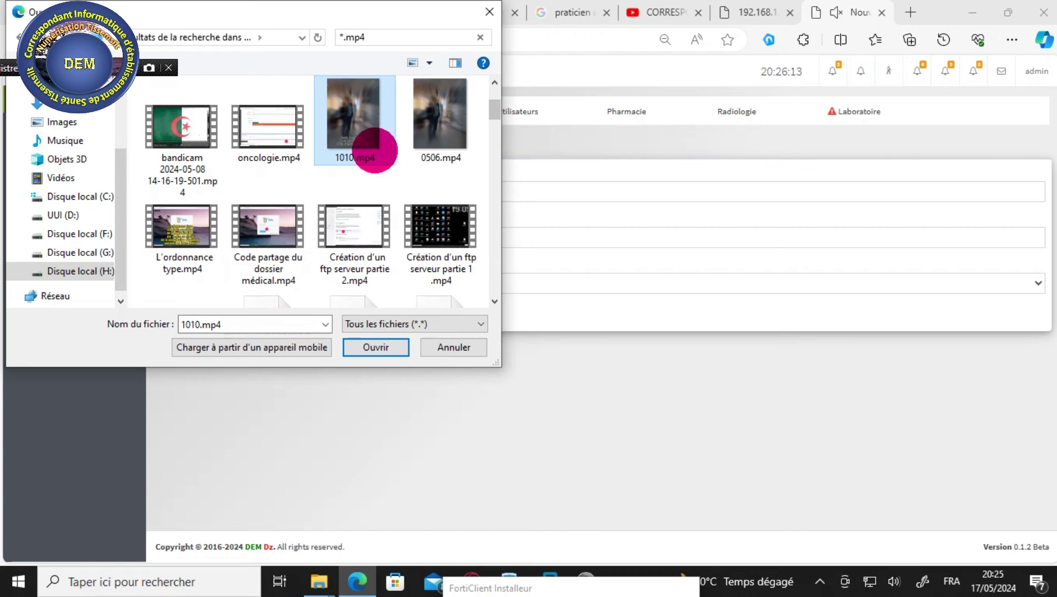
click(375, 348)
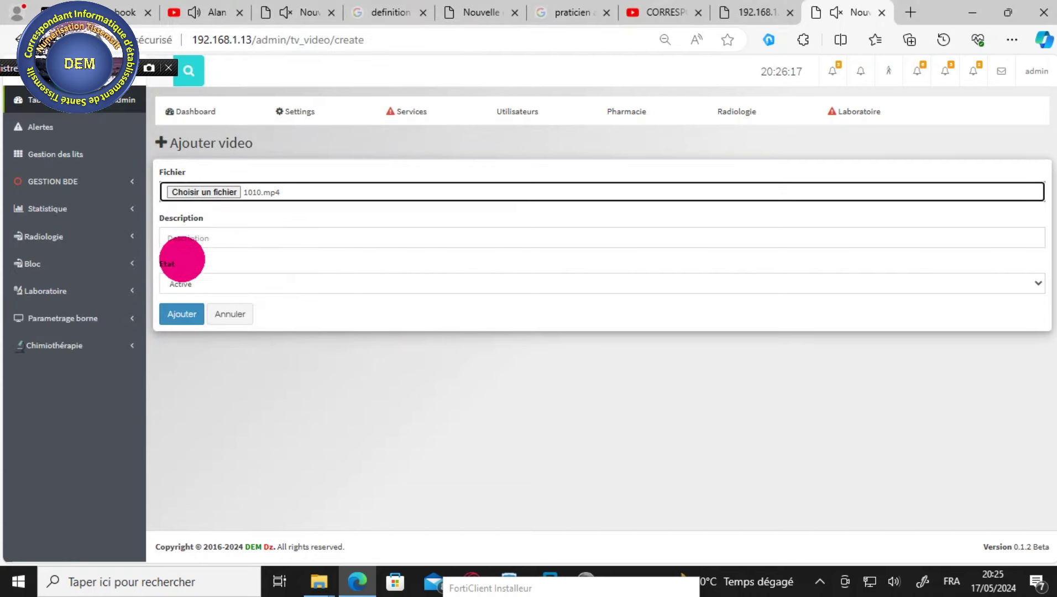
- Give the video the description LEGALE, keep its Etat as Active, and submit the entry
click(187, 239)
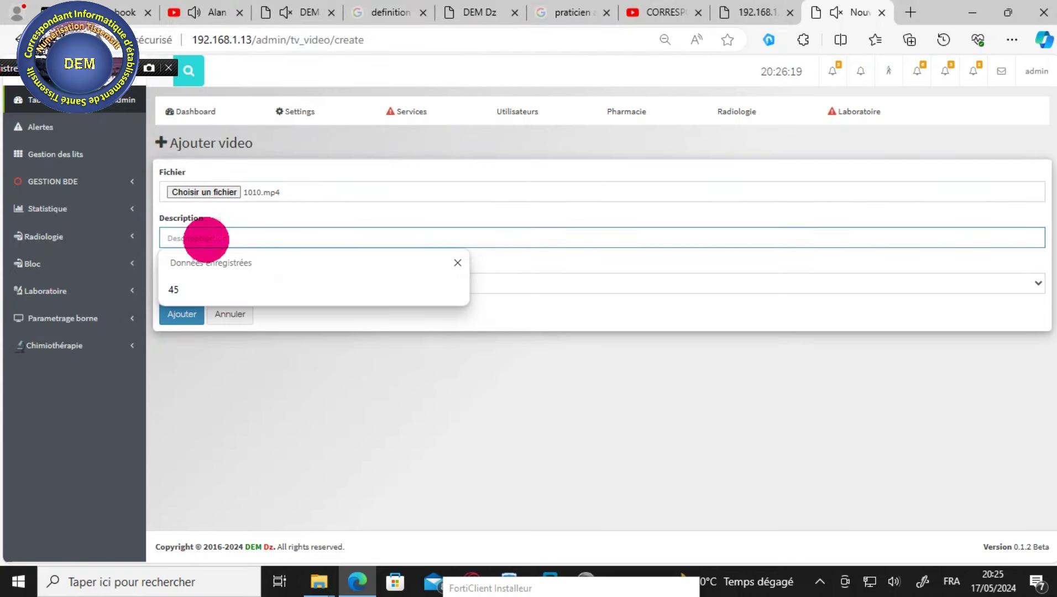
click(558, 366)
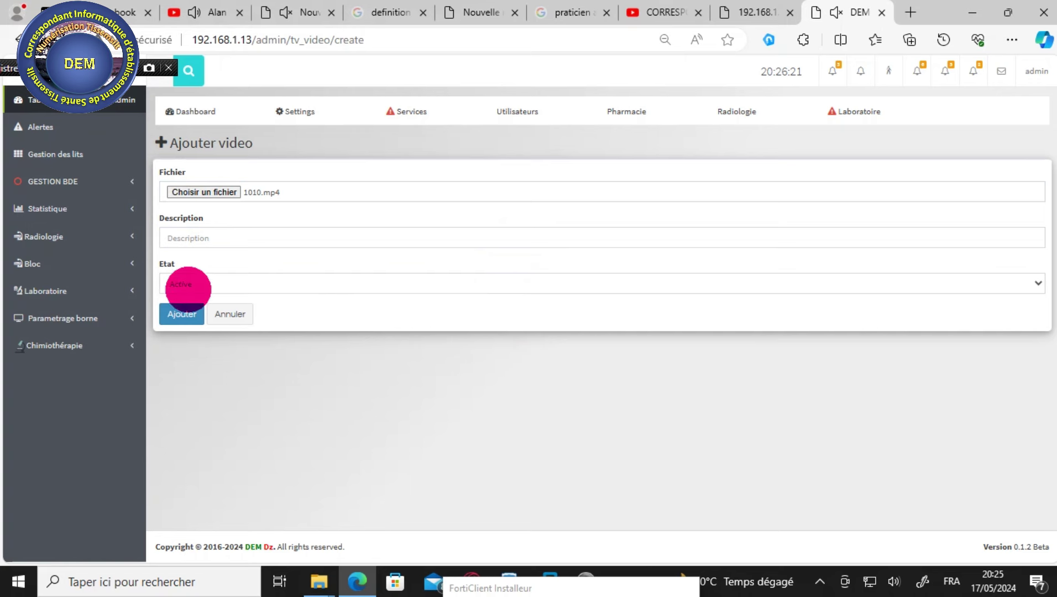
click(190, 283)
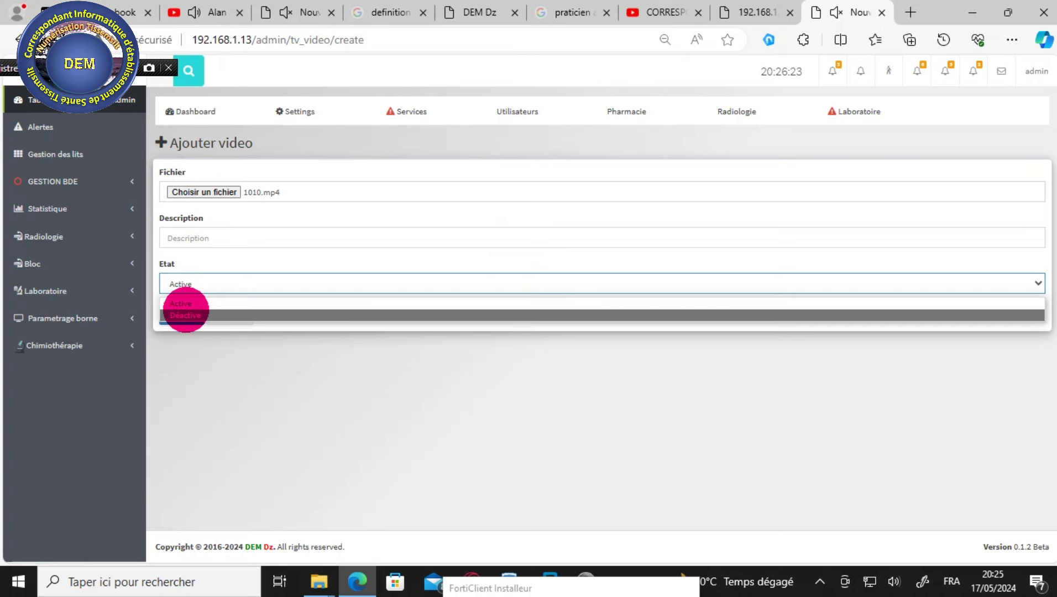
click(186, 303)
click(207, 240)
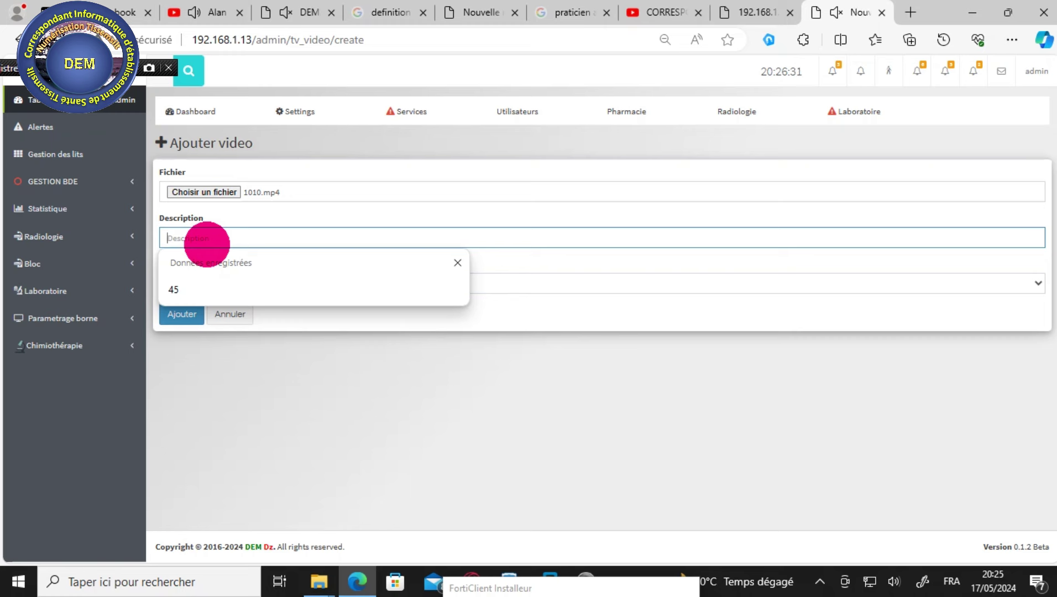
text(me)
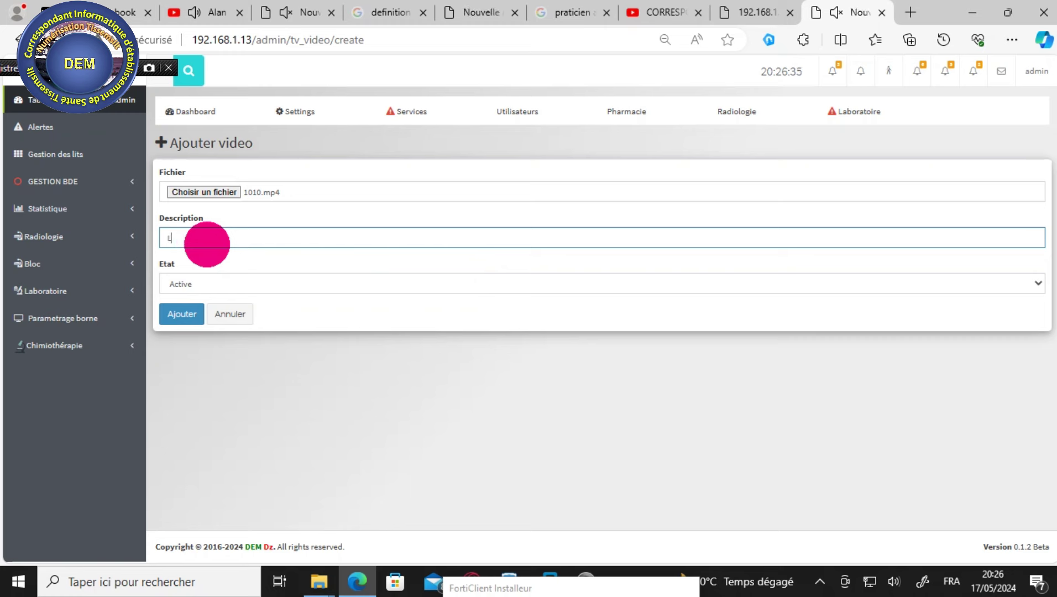
text(LE)
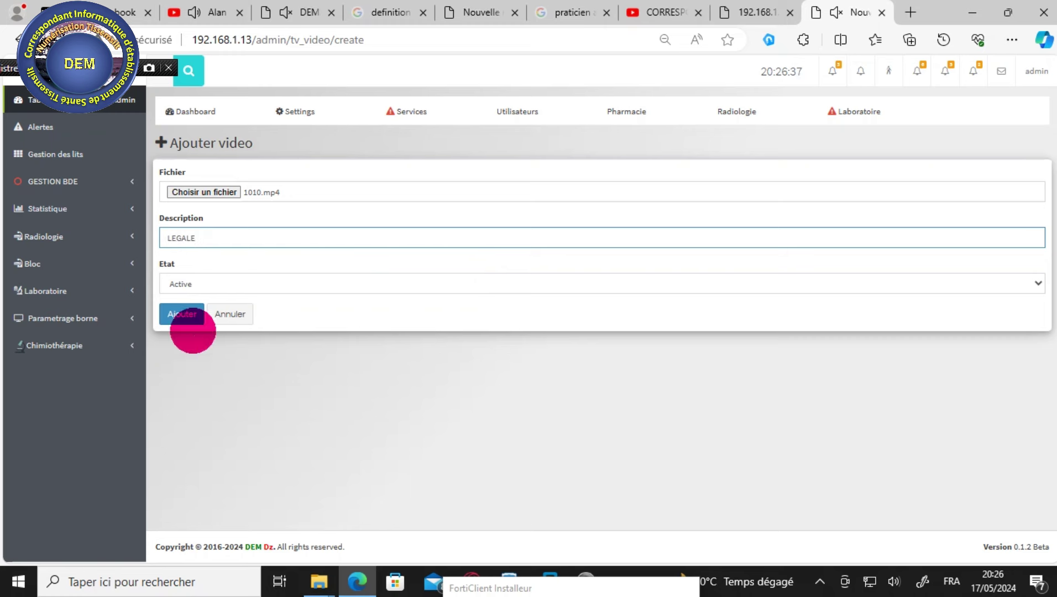
click(181, 315)
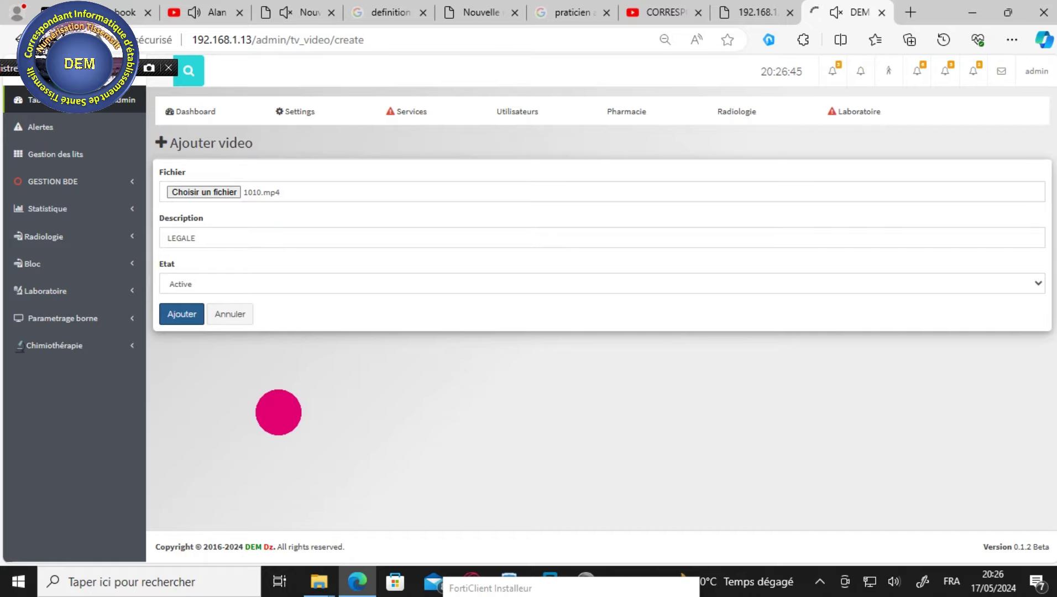
- Switch to File Explorer, check the properties of 1010.mp4 on Disque local (H:), and compare its size with 0426.mp4
click(332, 579)
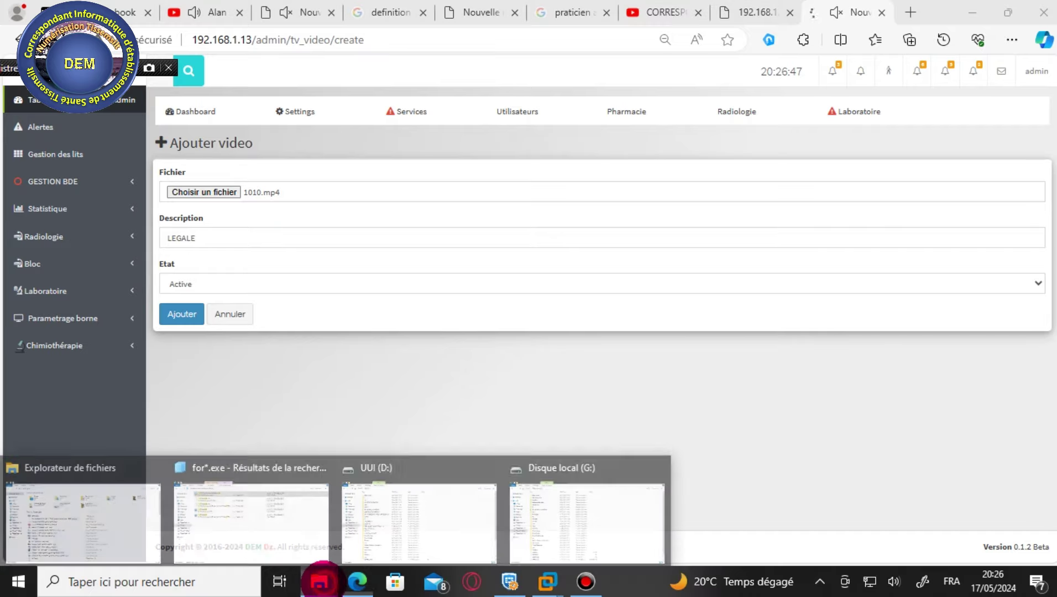
click(401, 538)
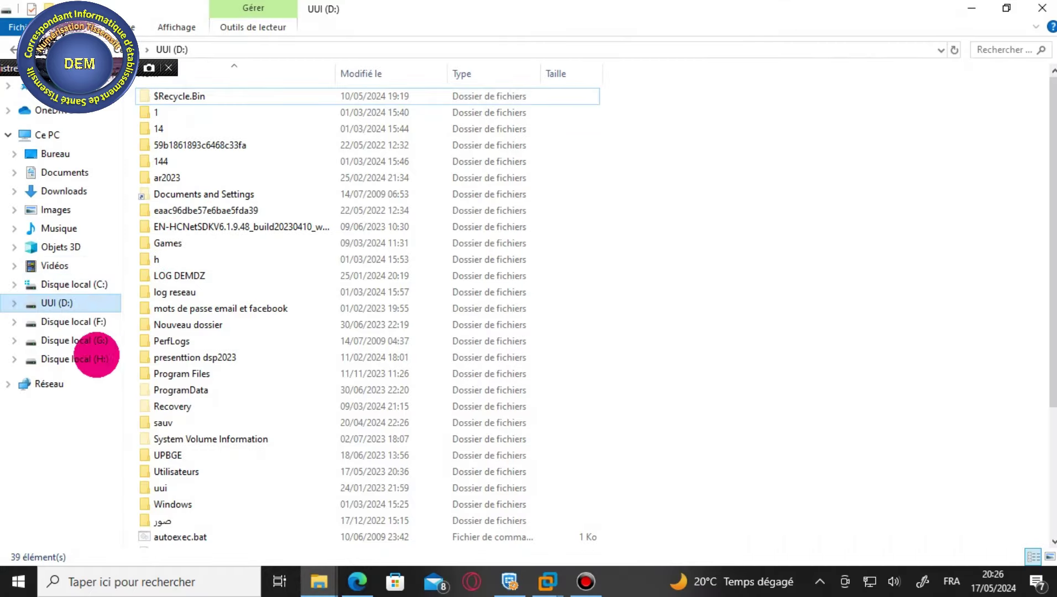
click(85, 359)
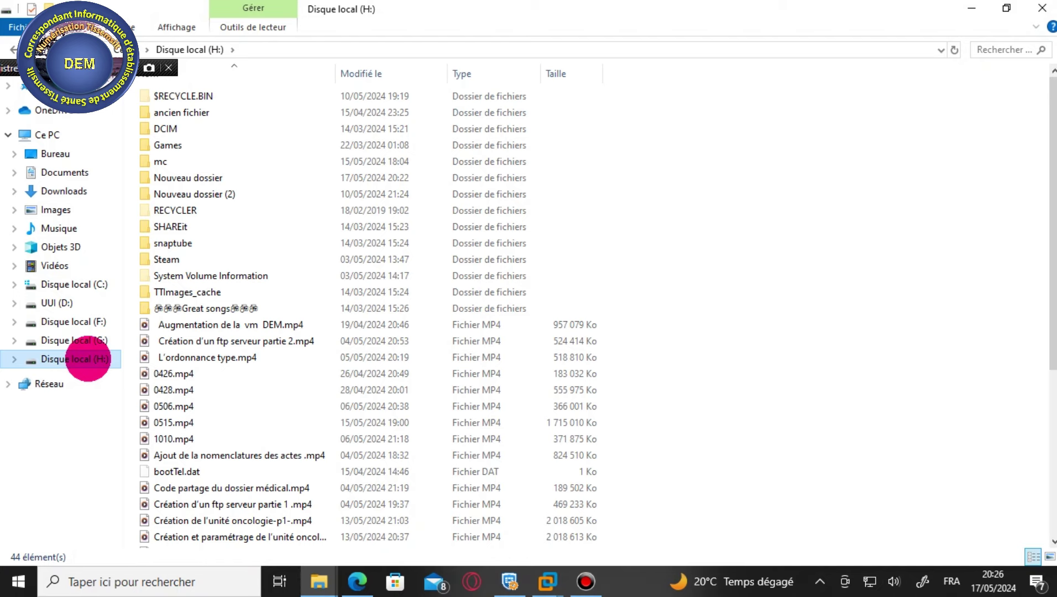
scroll(303, 439, down, 2)
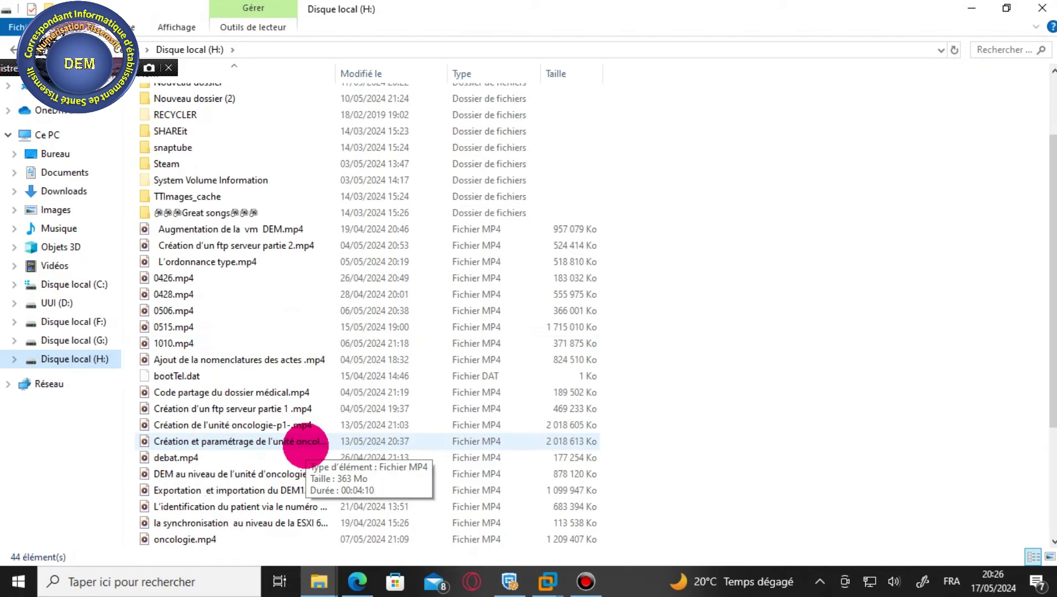
scroll(305, 445, down, 4)
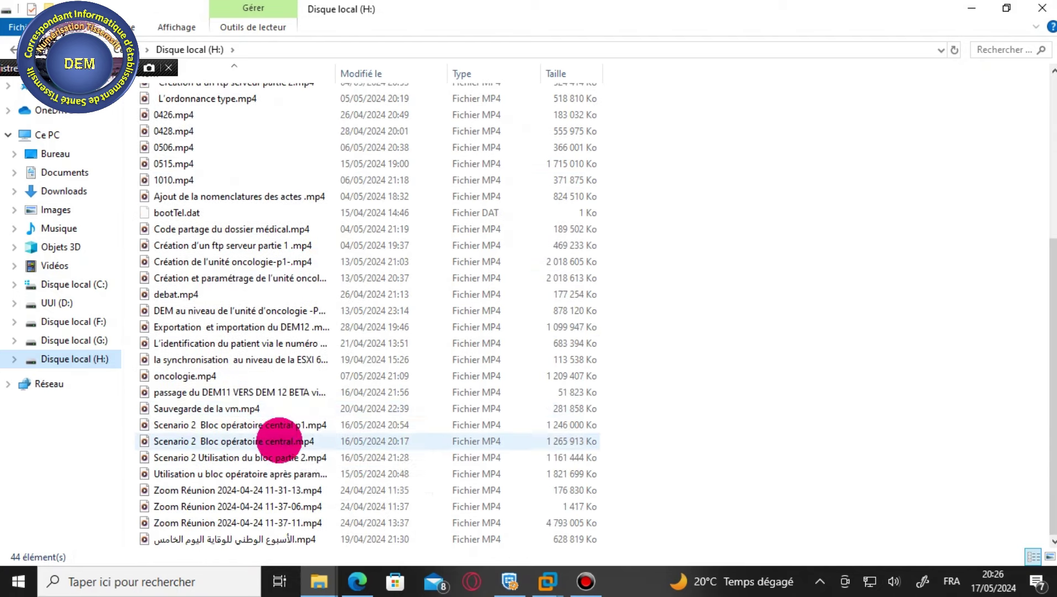
scroll(299, 442, up, 2)
click(189, 271)
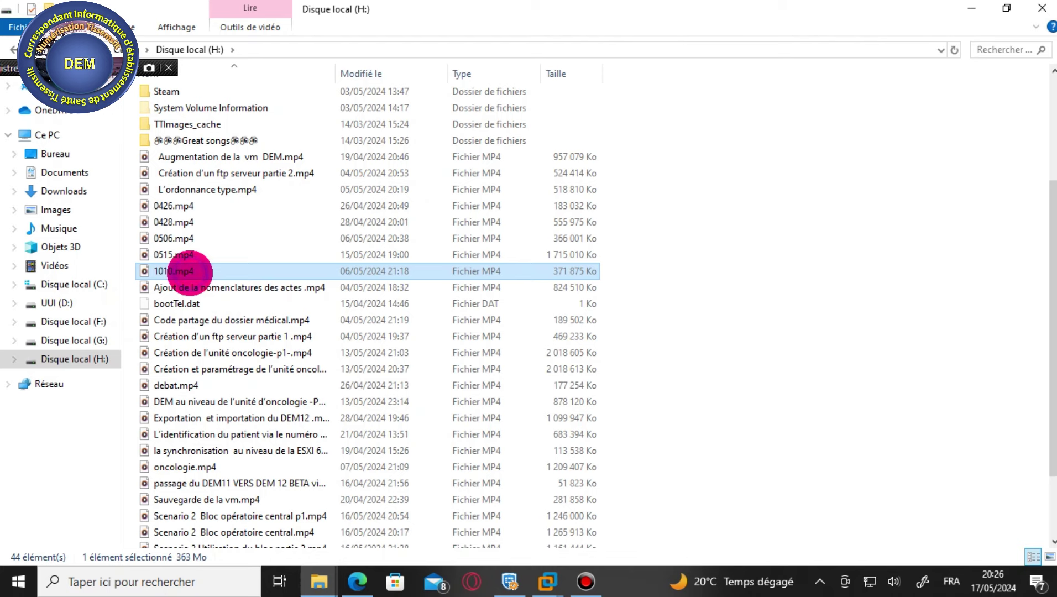
key(shift+F10)
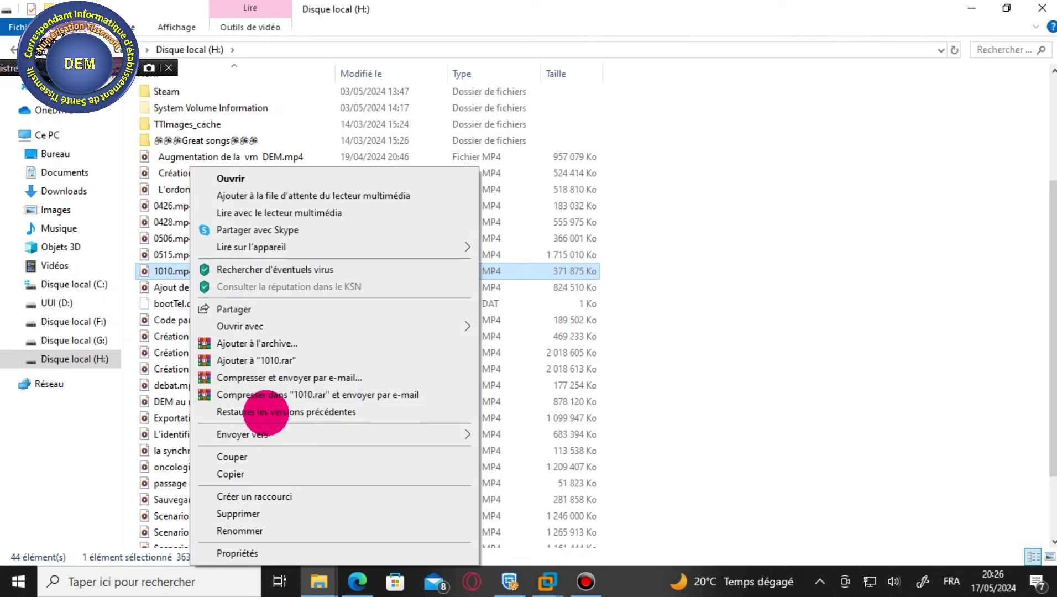
click(285, 553)
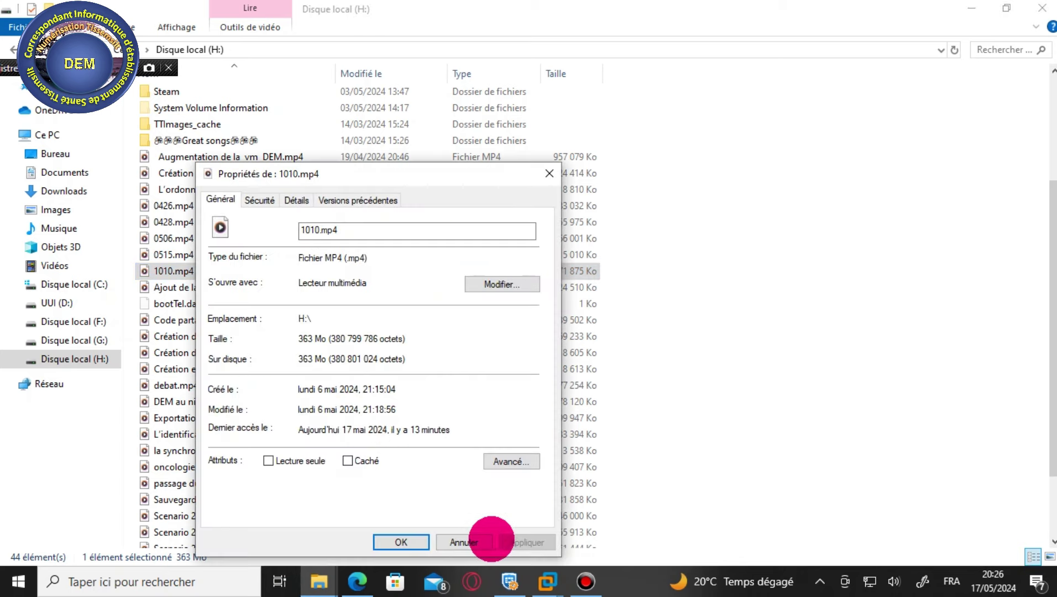
click(463, 542)
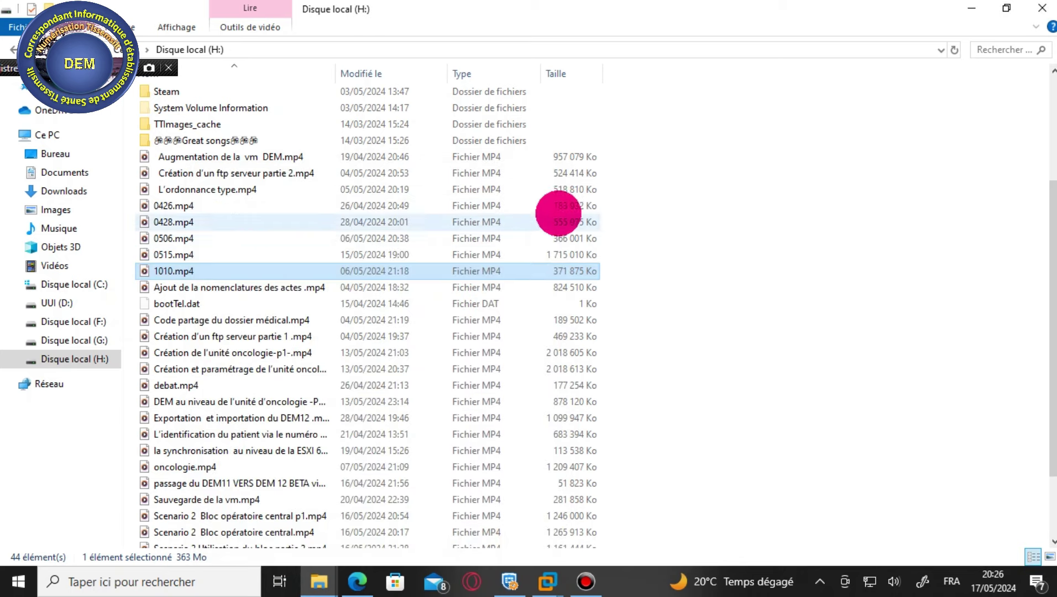
click(558, 206)
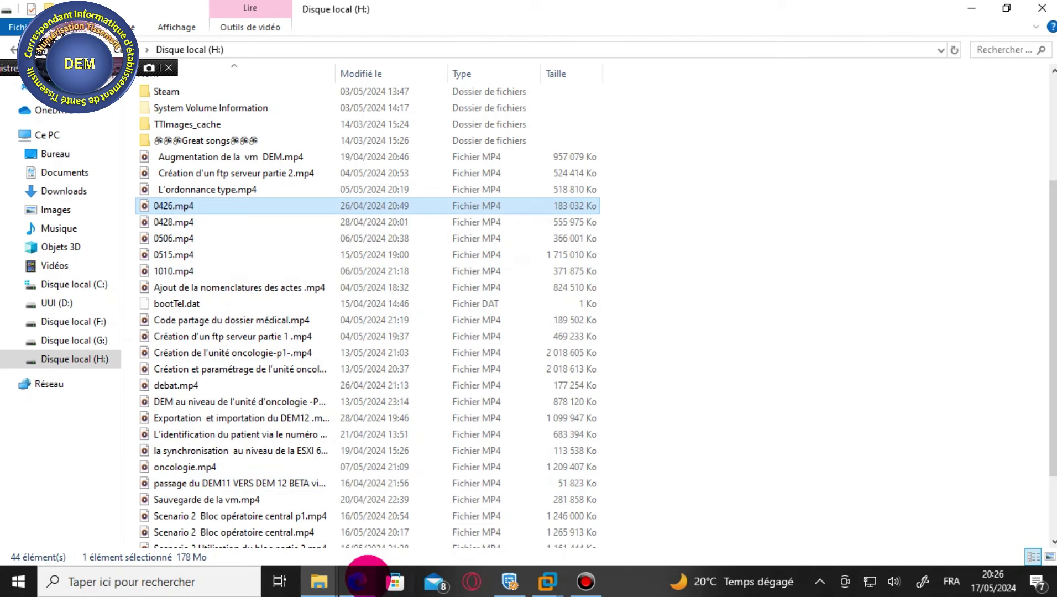
- Switch back to the browser, start choosing another video file, and check the properties of L'ordonnance type.mp4 on Disque local (H:)
click(360, 579)
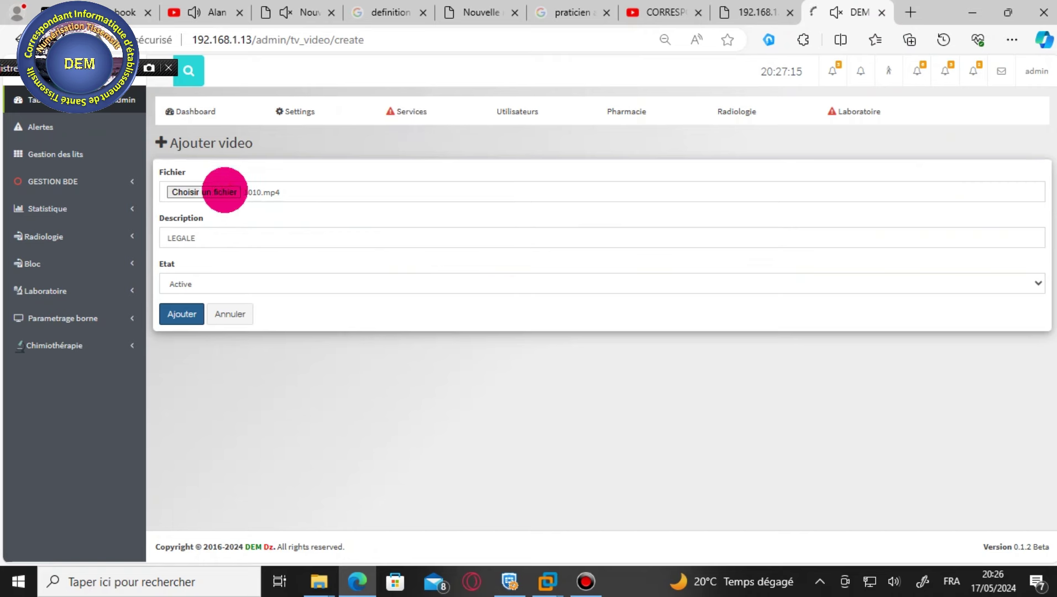
click(224, 189)
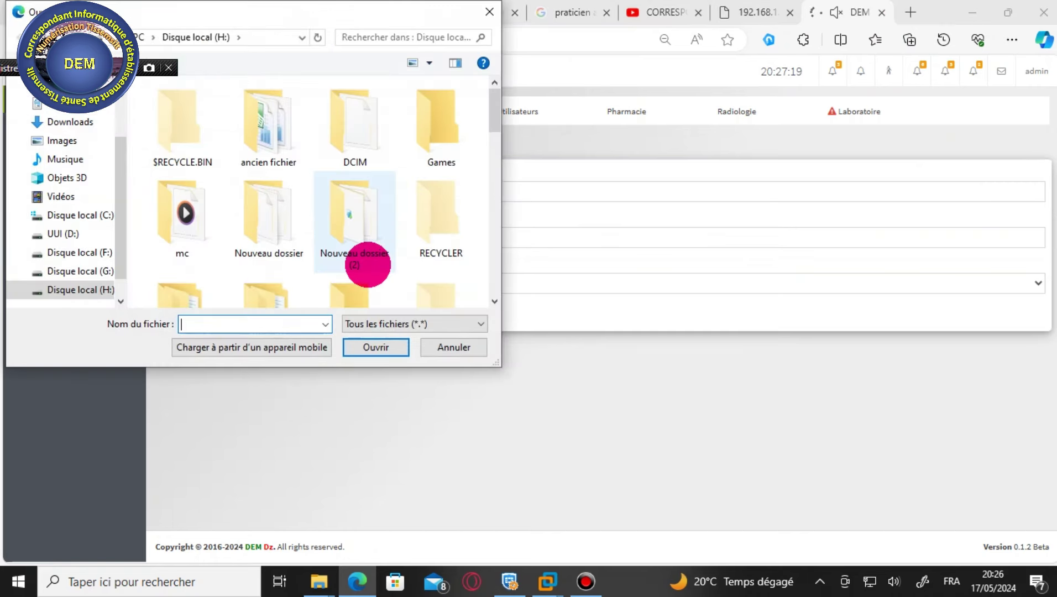
drag(498, 121, 493, 169)
click(178, 227)
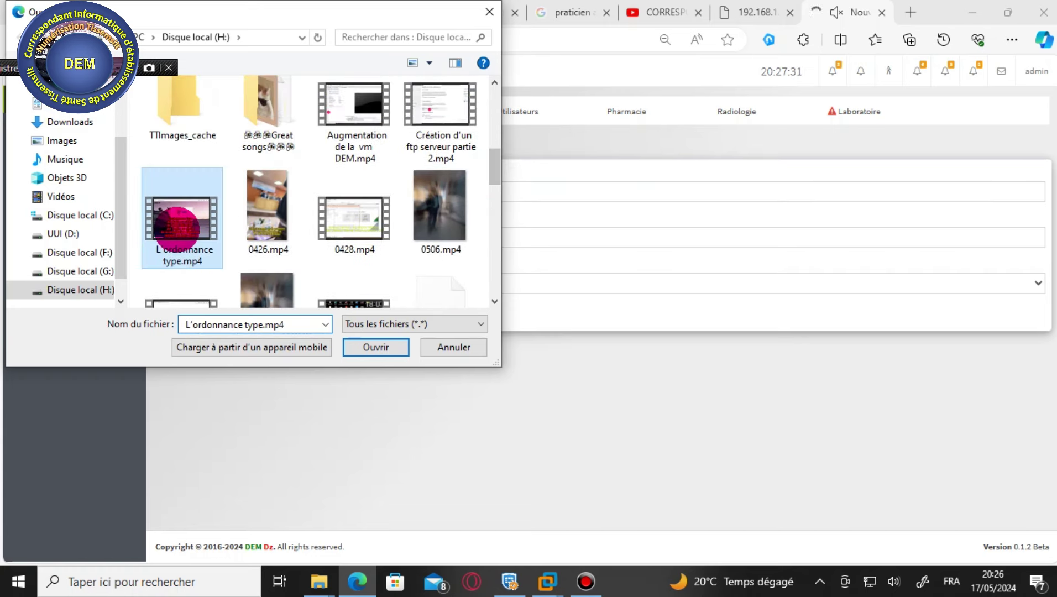
right_click(178, 226)
click(232, 553)
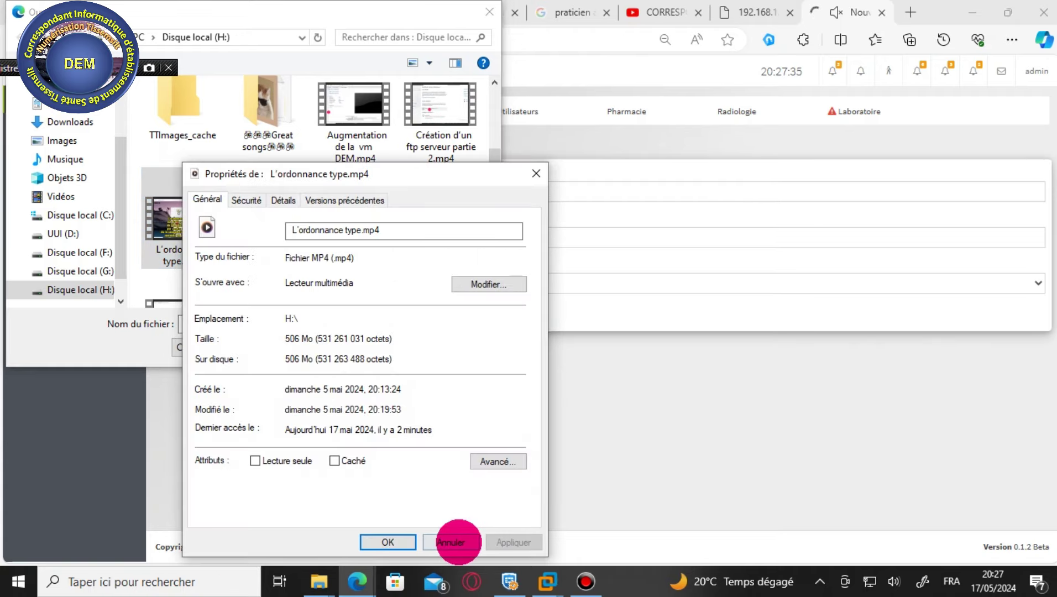
click(451, 542)
scroll(391, 262, down, 3)
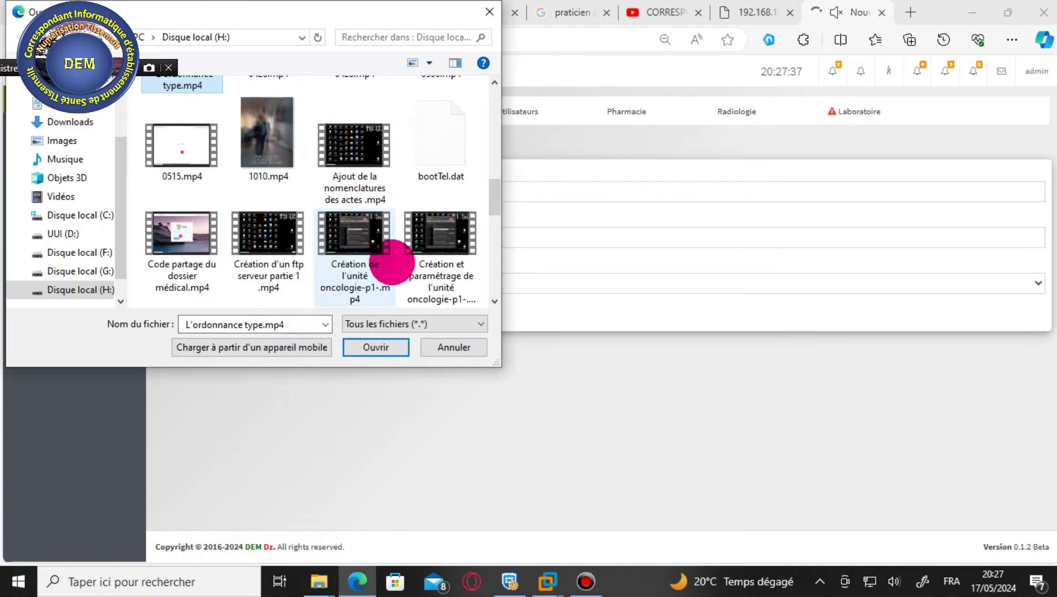
scroll(391, 262, down, 2)
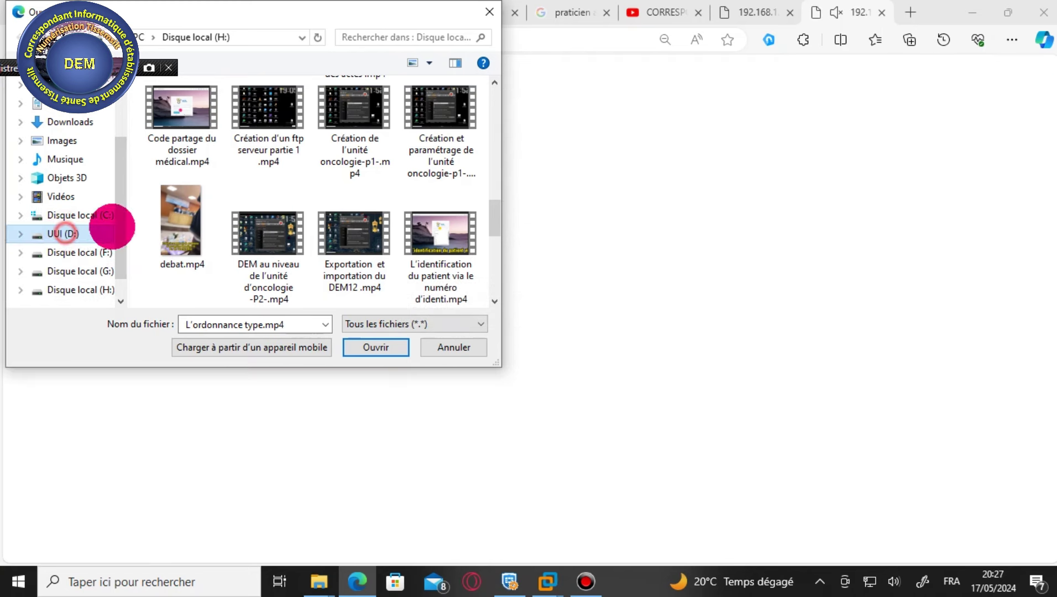
click(105, 232)
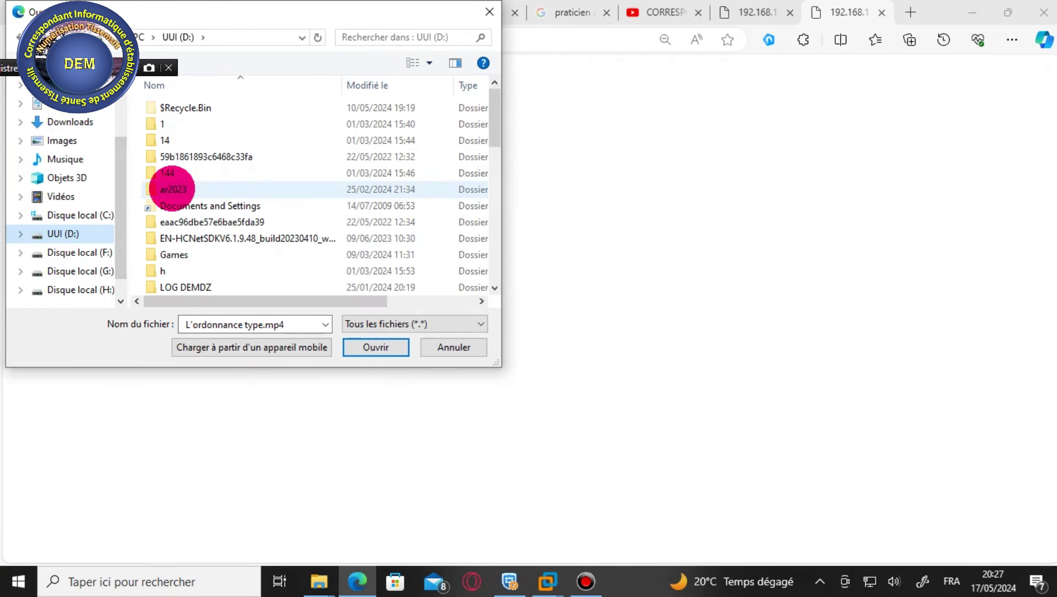
click(713, 221)
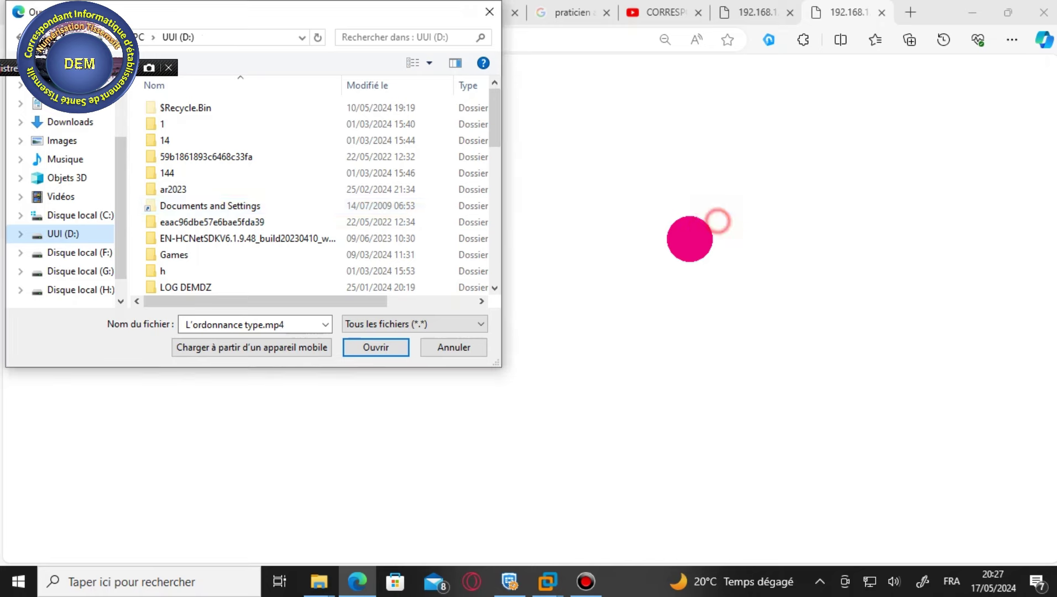
click(465, 347)
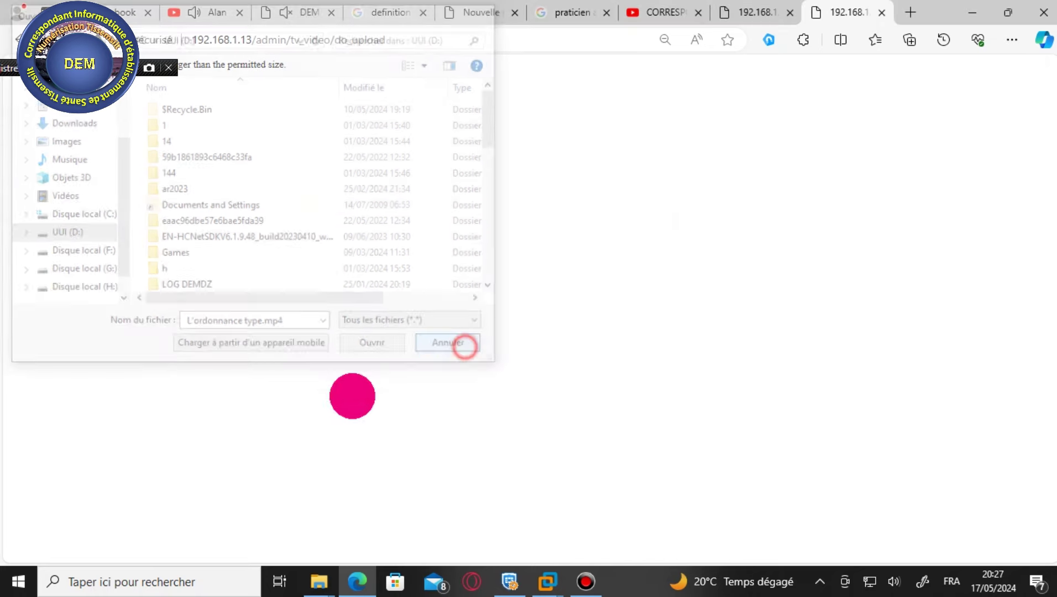
- Return to the Ajouter video form and browse the banenregistrement folder on Disque local (G:) for a replacement video
click(19, 39)
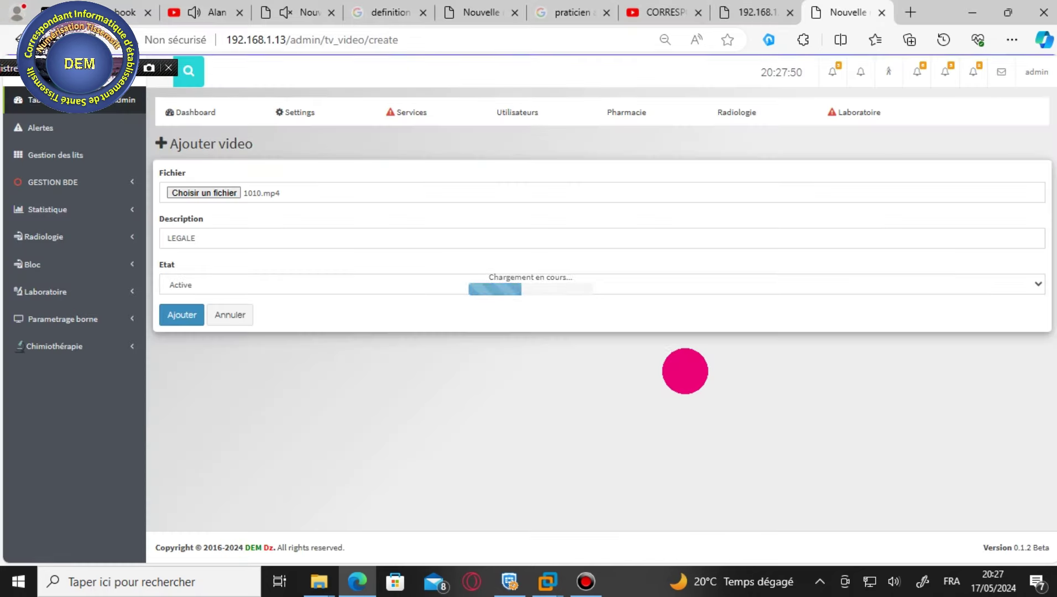
click(213, 189)
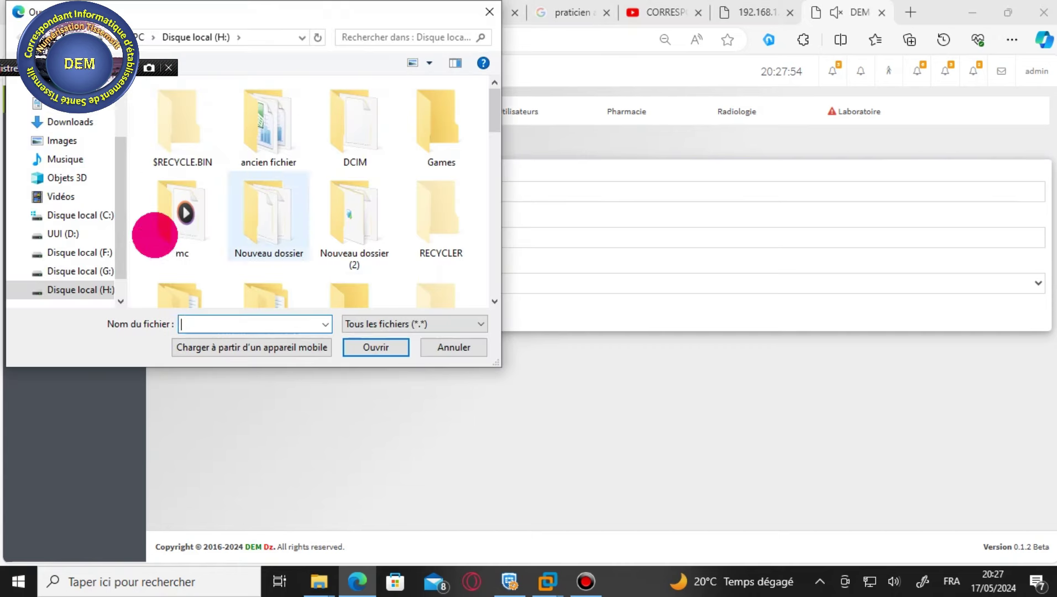
click(78, 270)
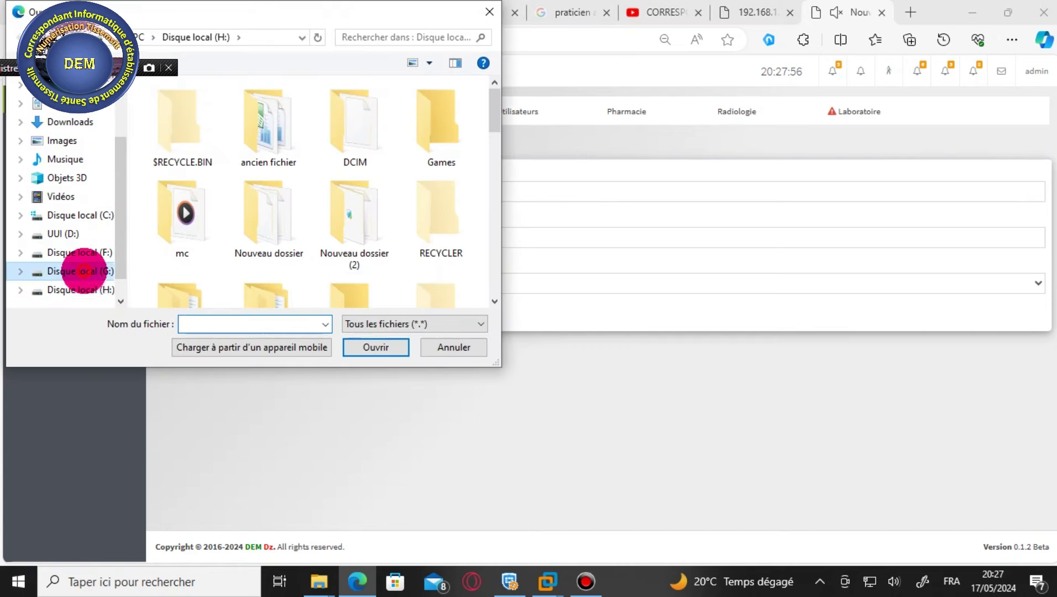
double_click(204, 157)
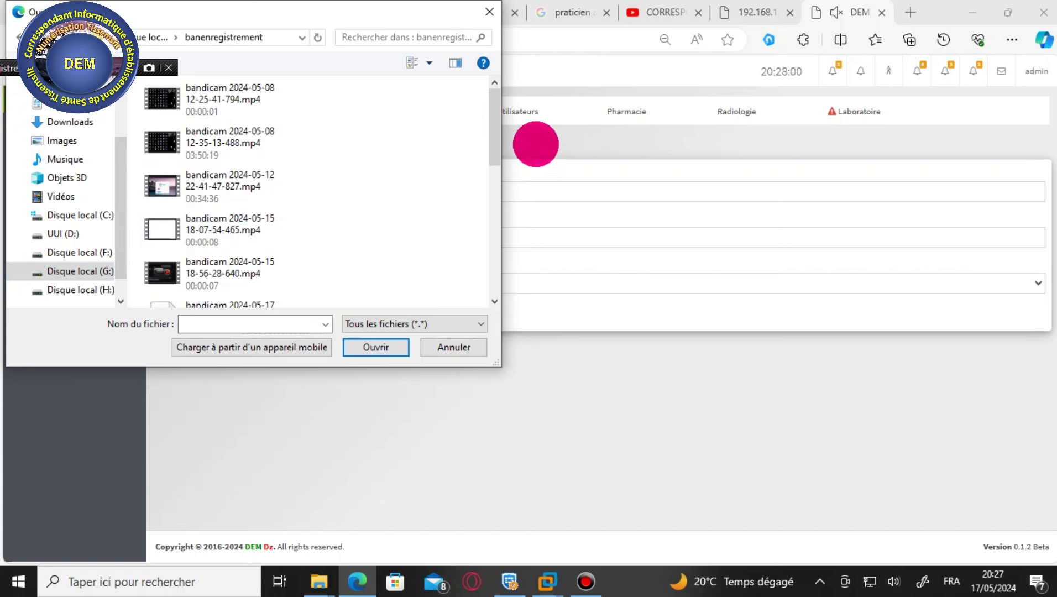
drag(497, 143, 491, 259)
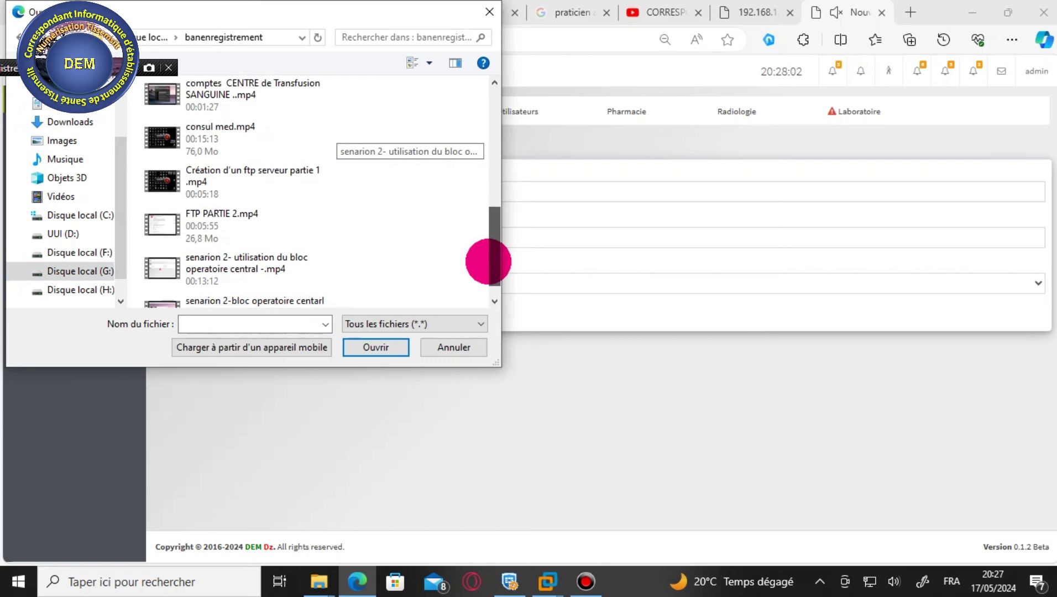
drag(488, 194, 404, 106)
click(251, 105)
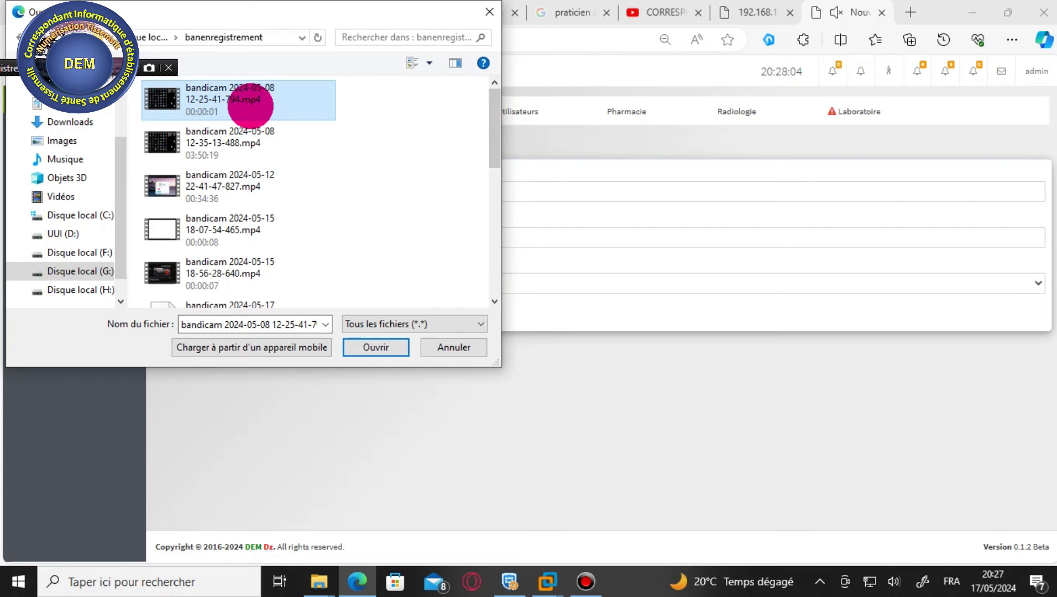
right_click(250, 105)
click(325, 499)
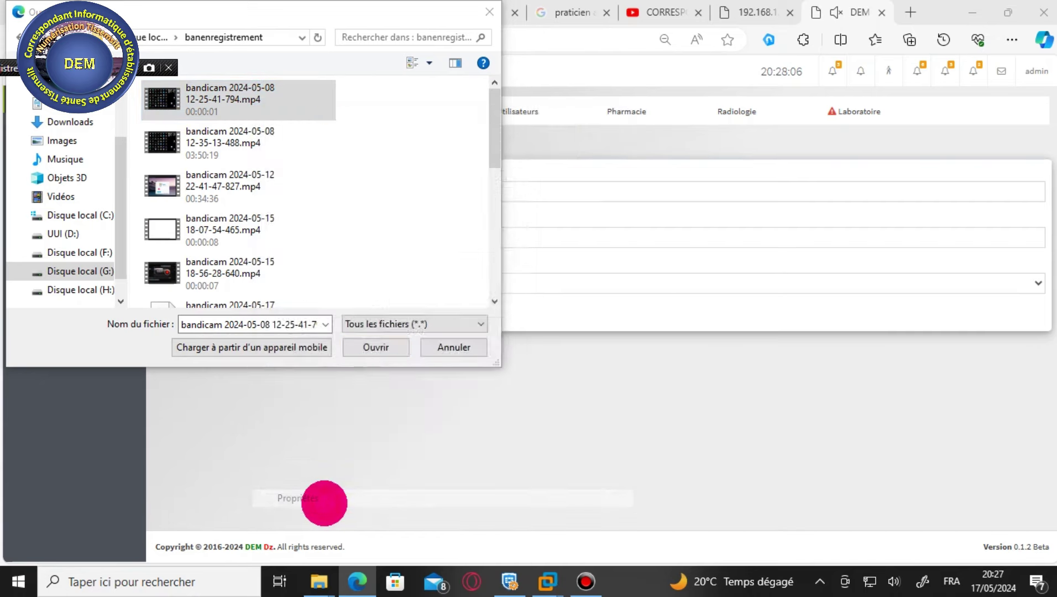
click(519, 486)
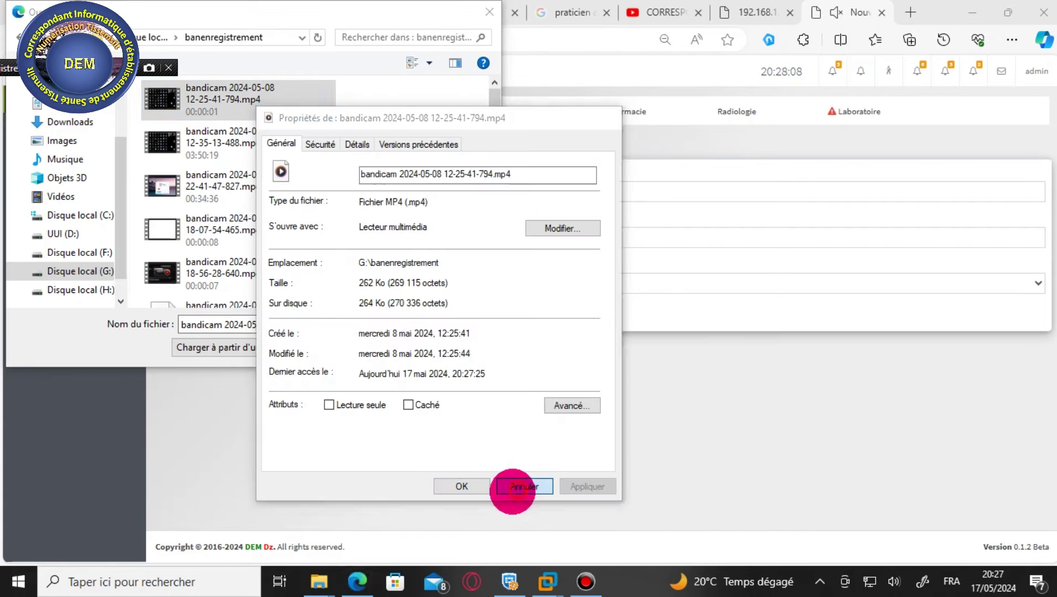
click(366, 346)
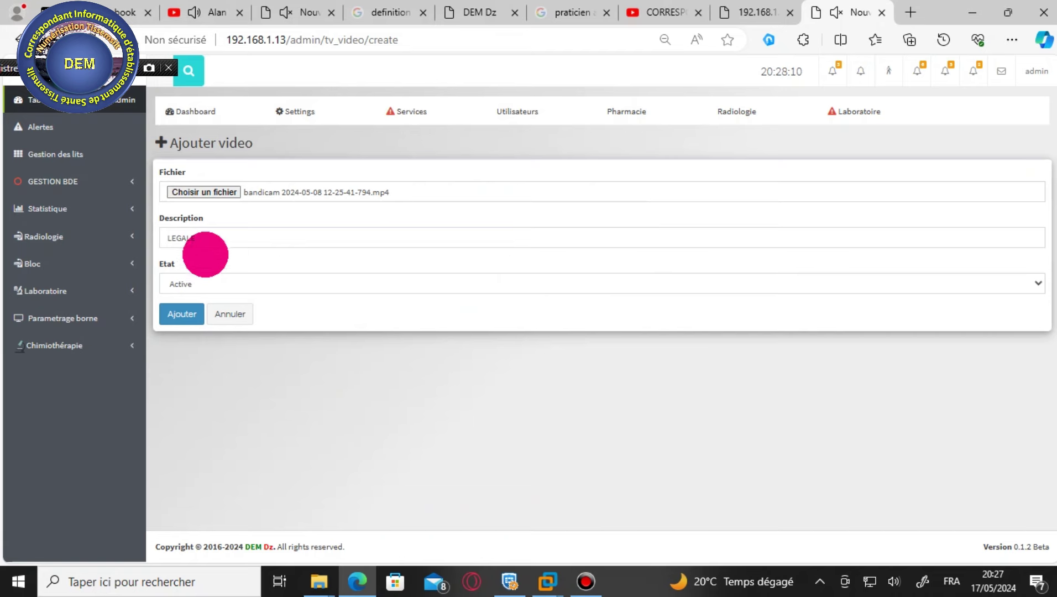
click(181, 314)
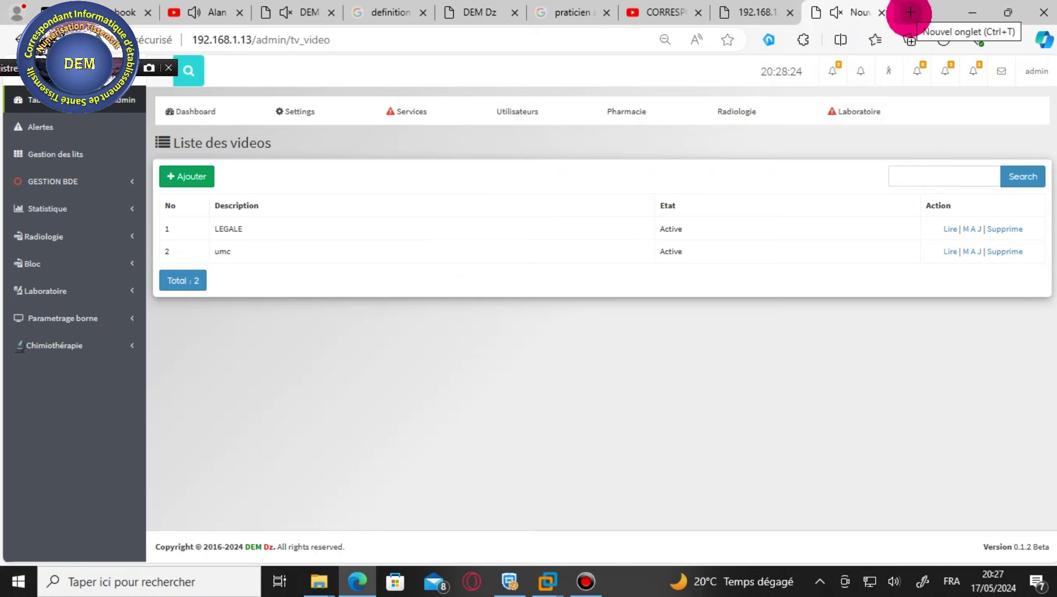
- Switch to the TV display page at 192.168.1.13/tv and reload it to check which video plays
click(909, 12)
click(767, 12)
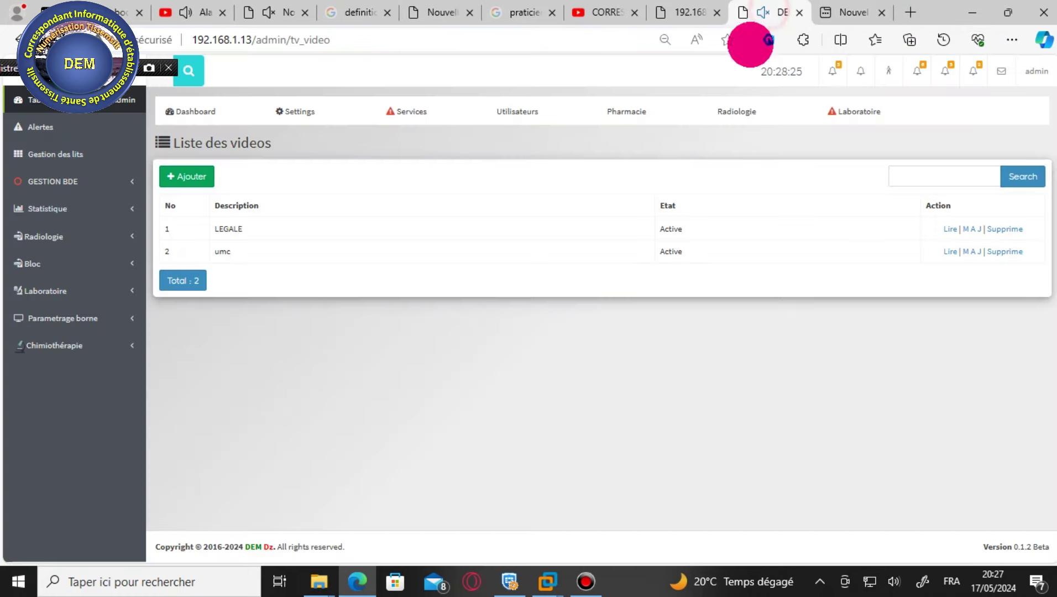
click(685, 12)
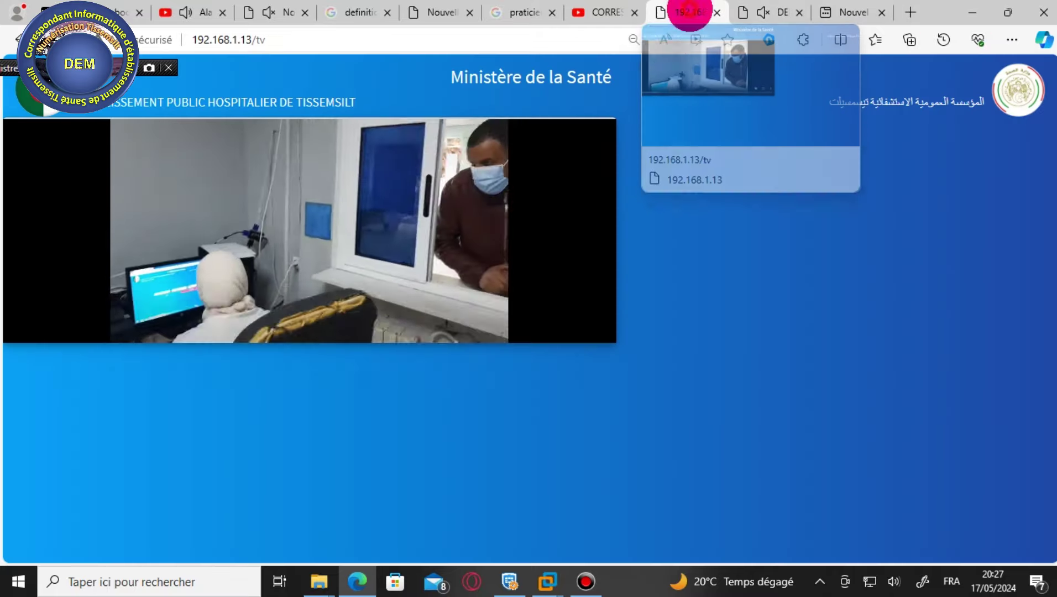
click(576, 41)
key(Return)
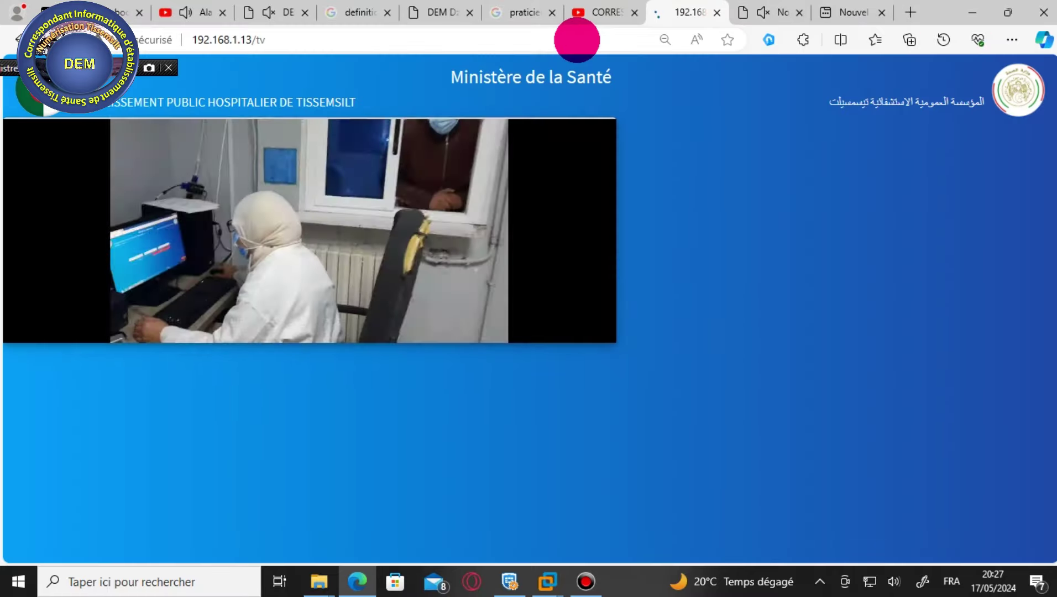
click(331, 42)
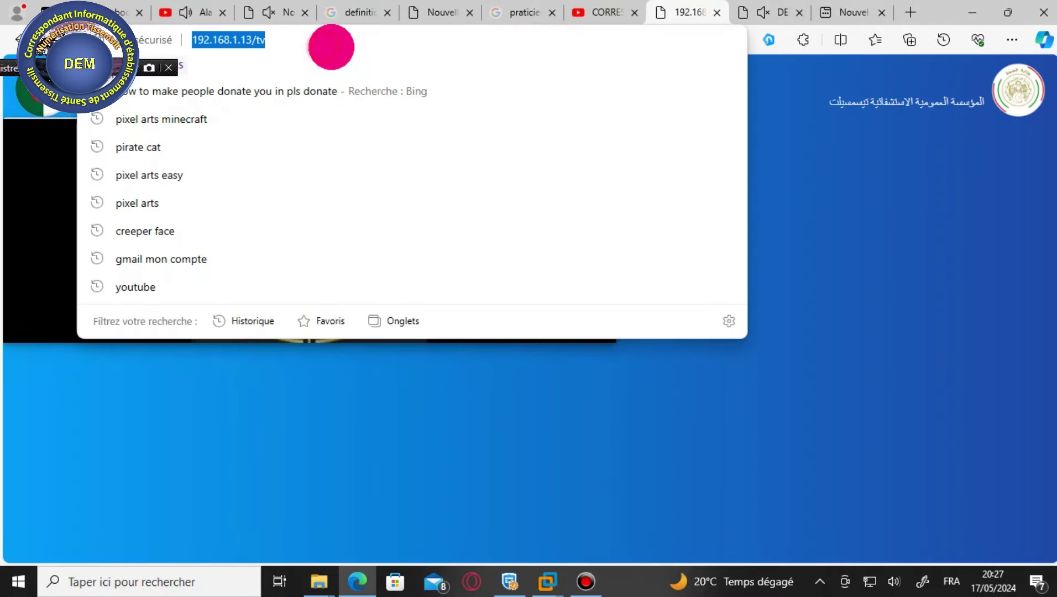
key(Return)
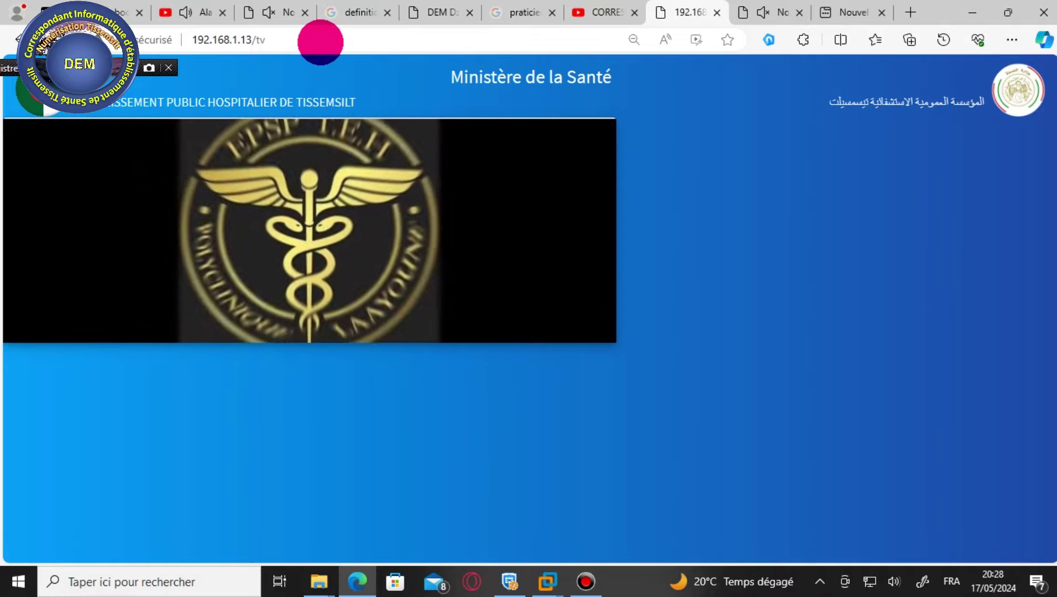
- Load the server's root address 192.168.1.13 in place of the TV display page
click(297, 44)
click(317, 44)
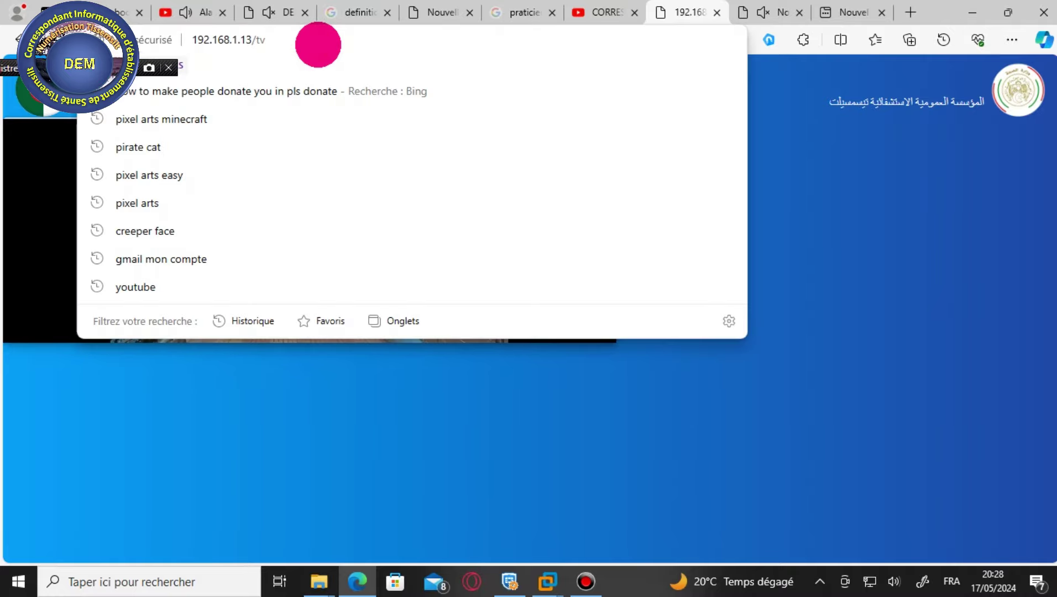
key(BackSpace)
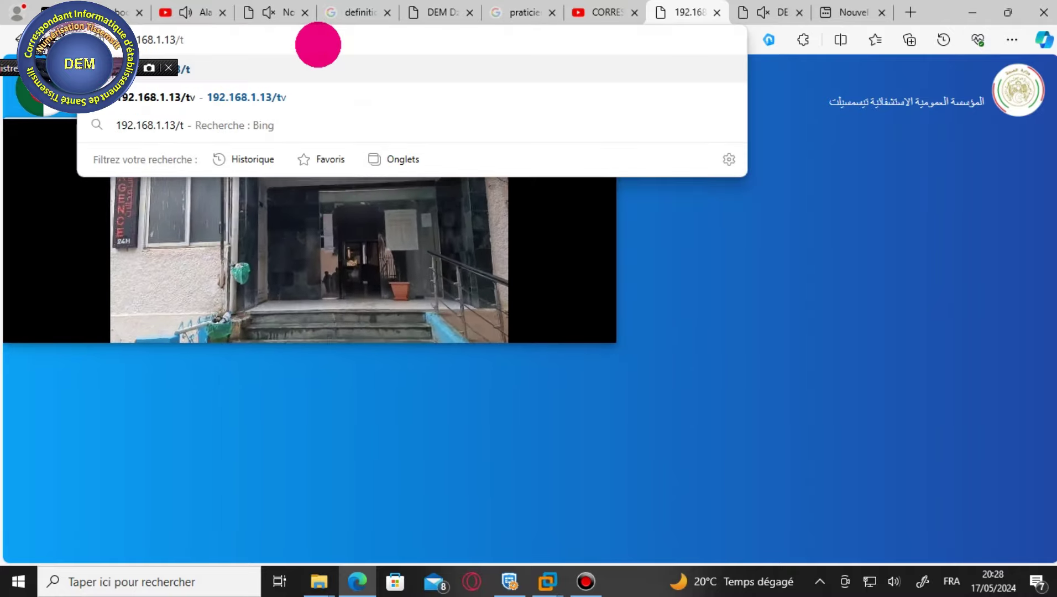
key(BackSpace)
key(Return)
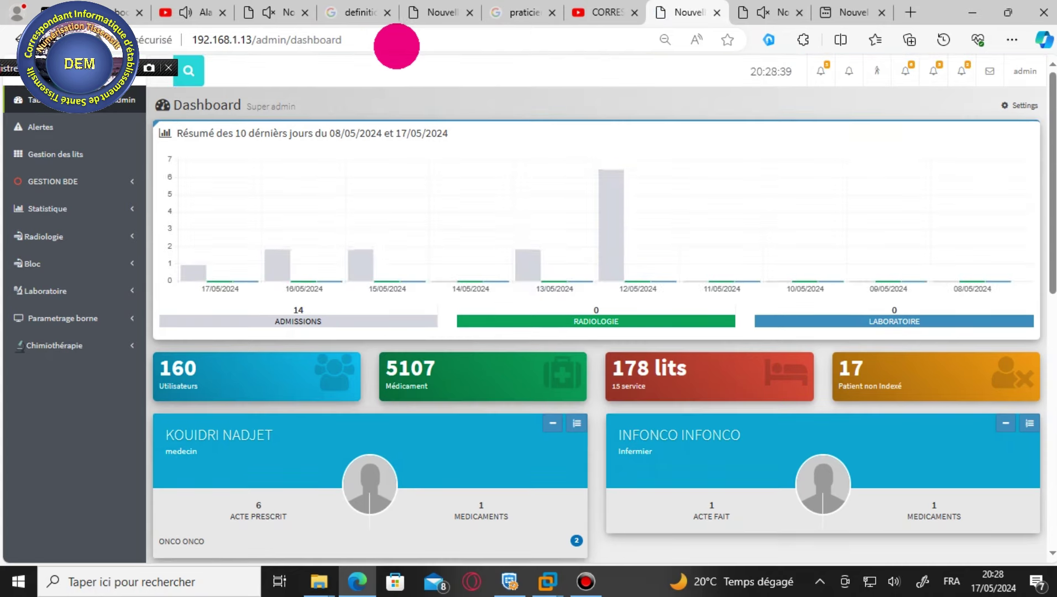
- Open the TV display page again at 192.168.1.13/tv
click(493, 41)
click(359, 47)
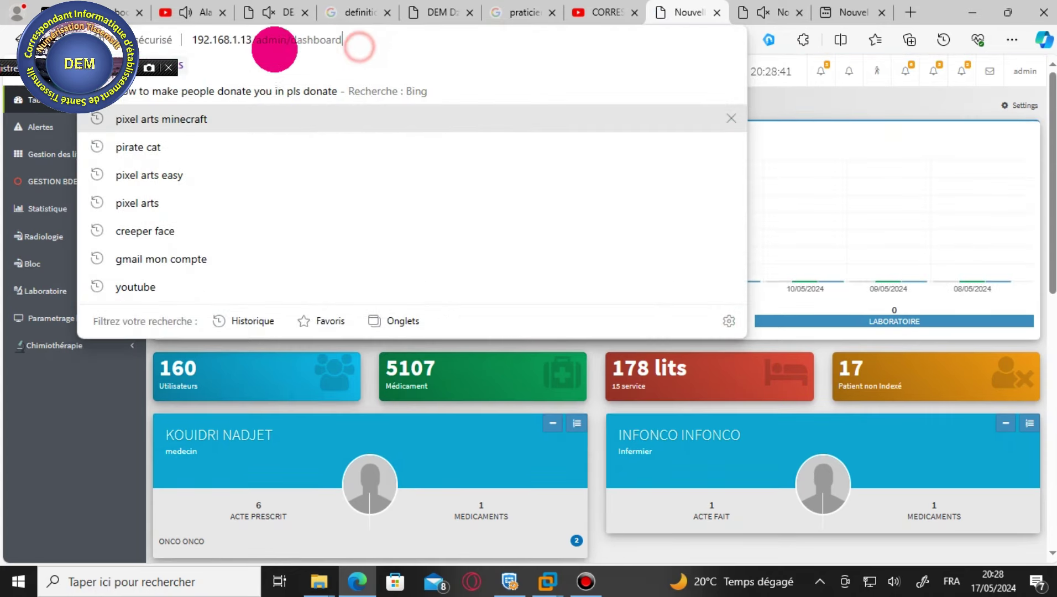
drag(255, 40, 556, 43)
text(T)
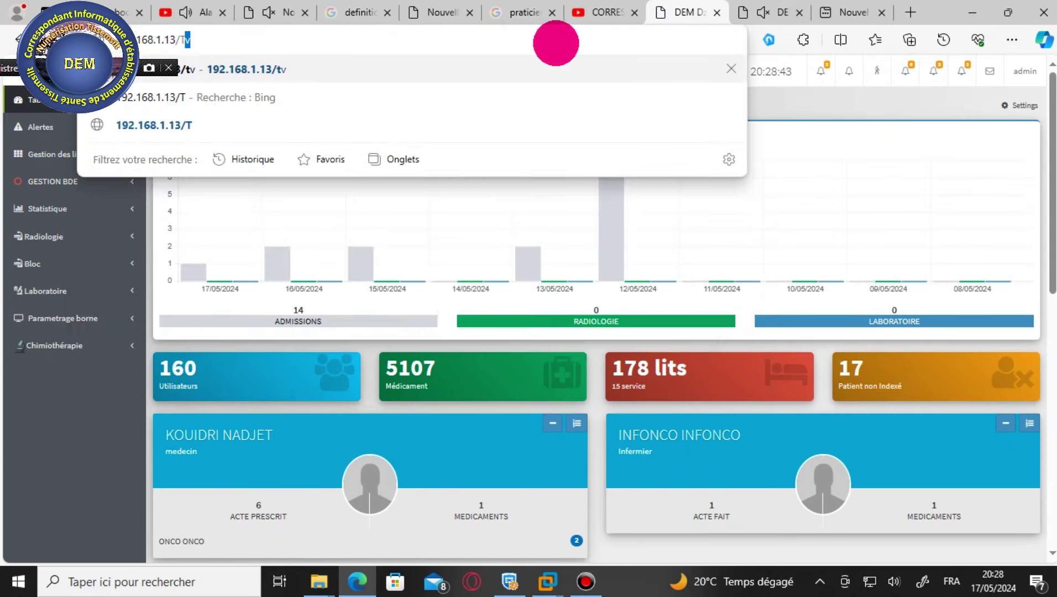
key(BackSpace)
key(BackSpace)
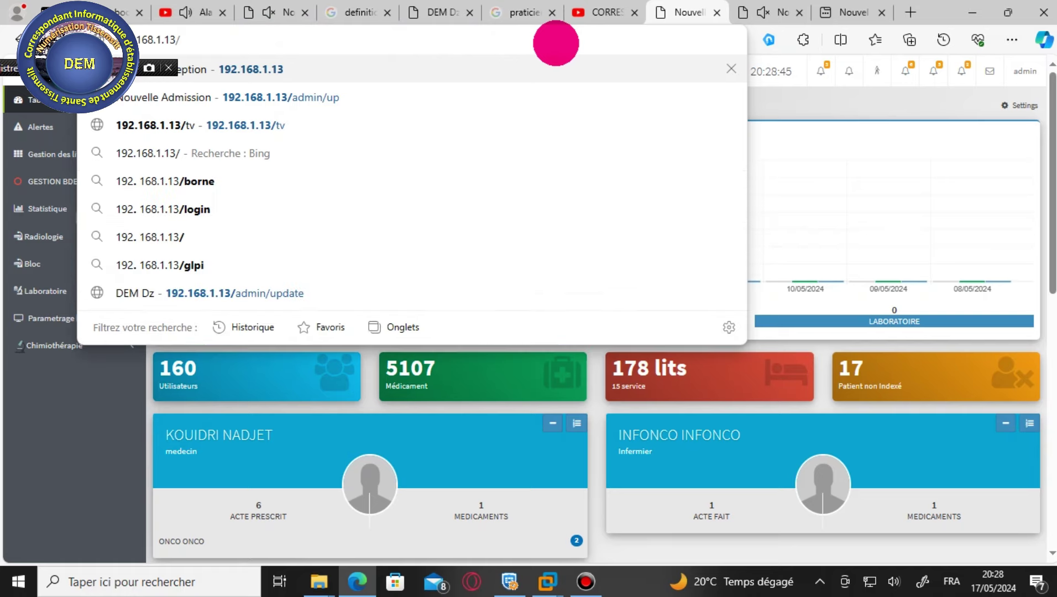
text(tv)
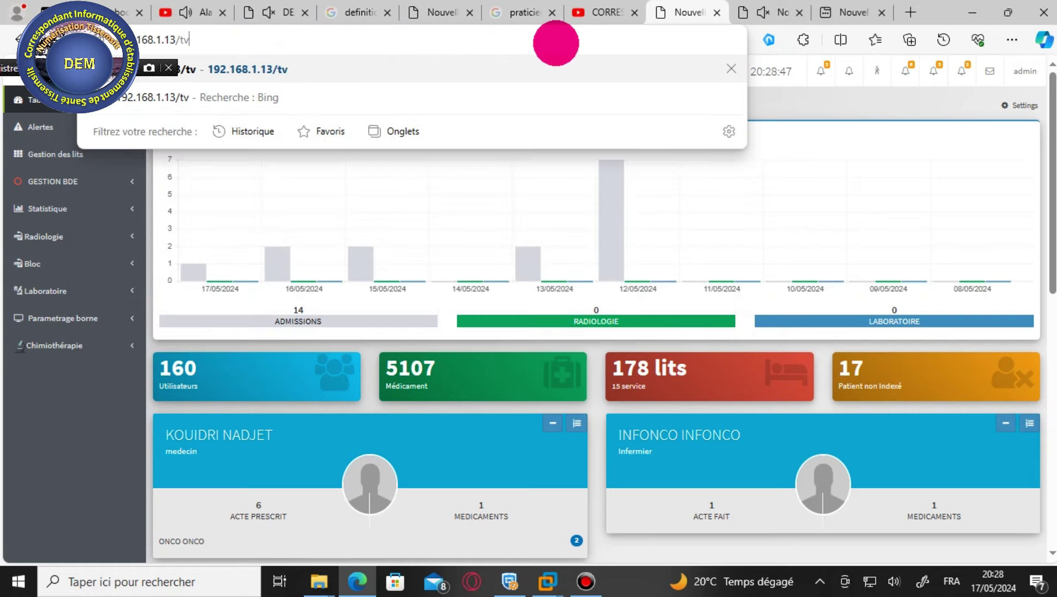
key(Return)
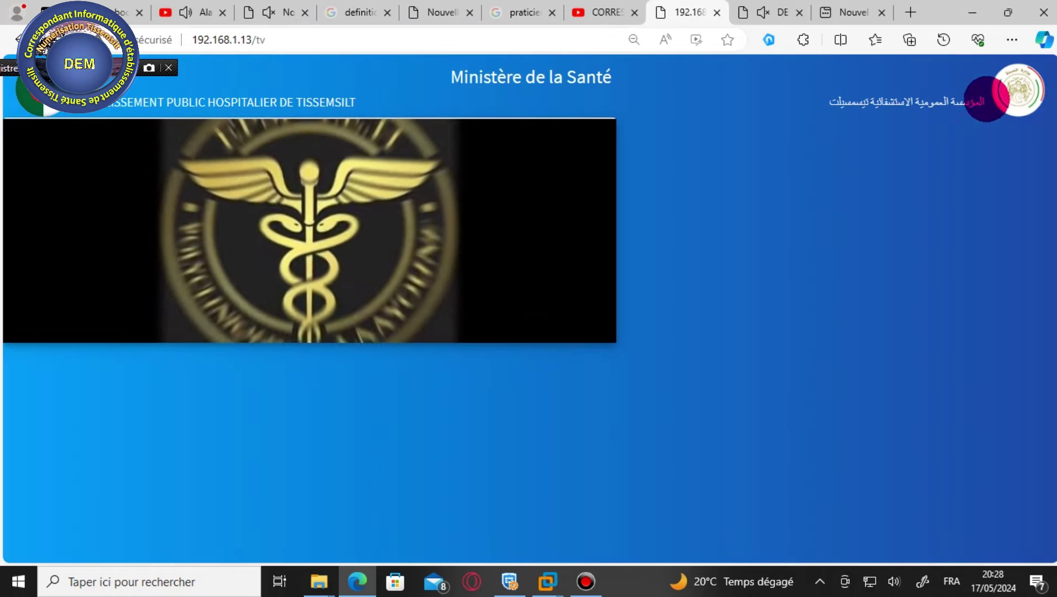
- Open the recent Nouvelle reception entry from the browsing history, and return to the TV display page
click(1011, 39)
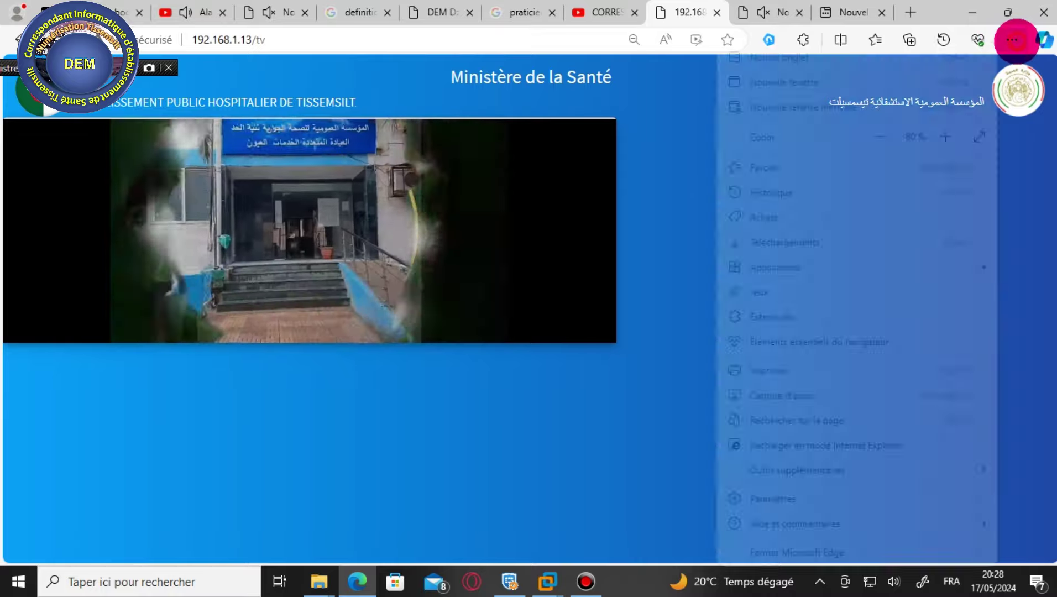
click(787, 192)
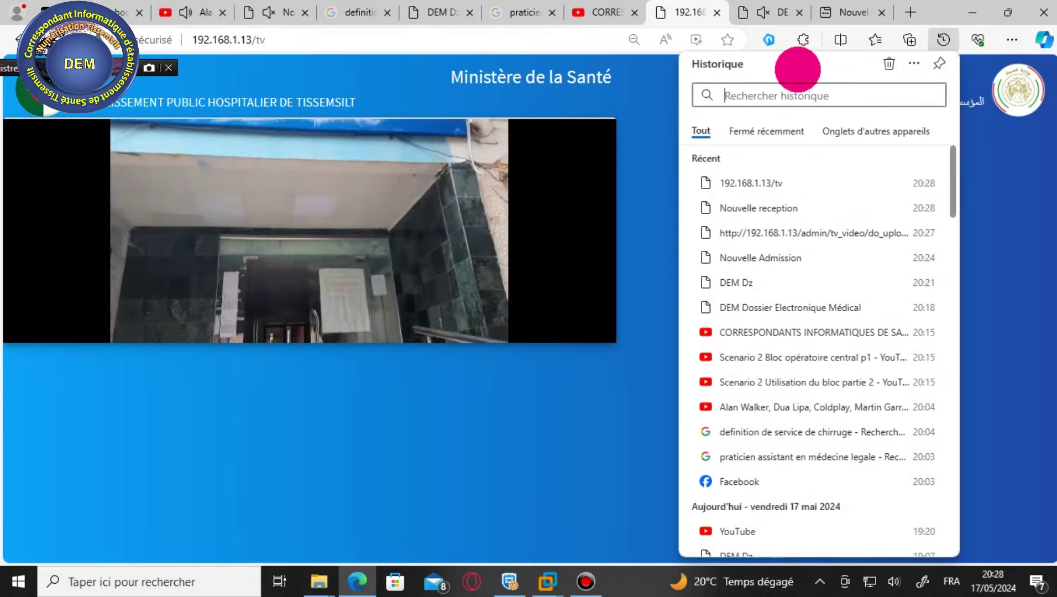
click(915, 64)
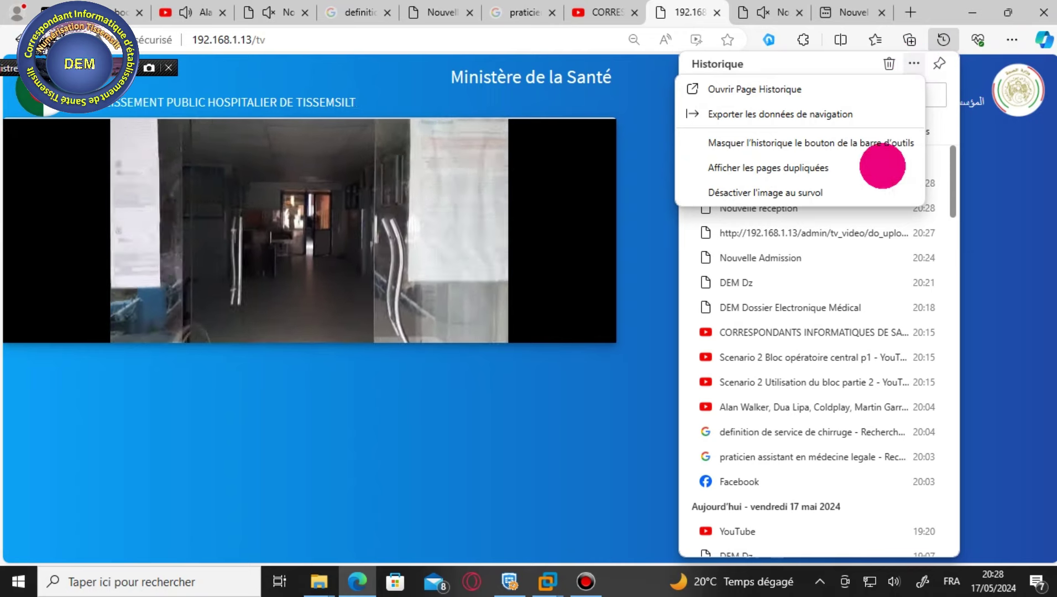
click(853, 214)
click(854, 214)
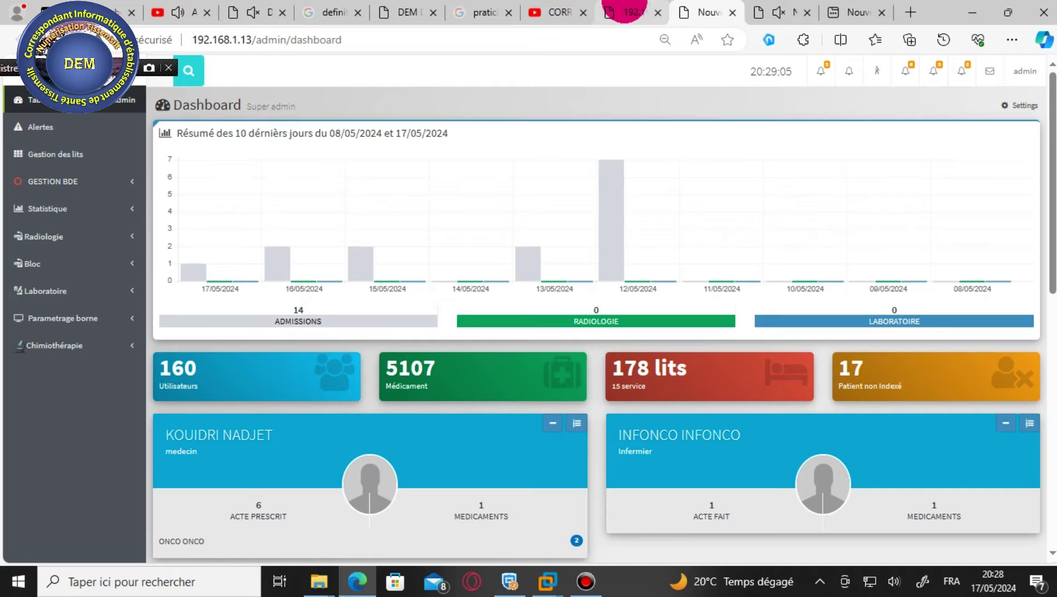
click(627, 12)
- Look through the browsing history, open its 192.168.1.13/tv entry, and close that duplicate page
click(1011, 38)
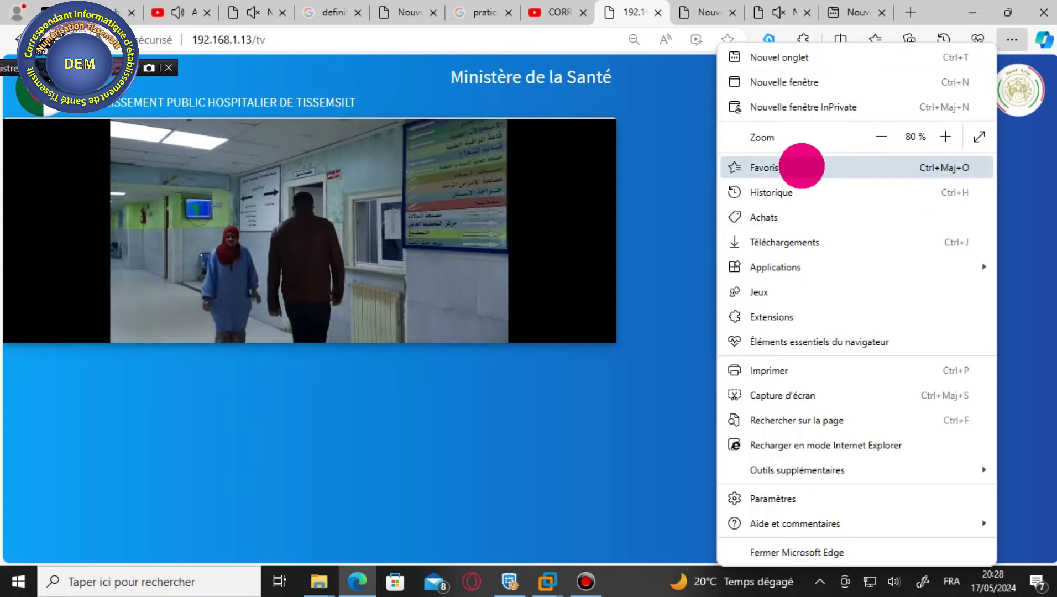
click(802, 188)
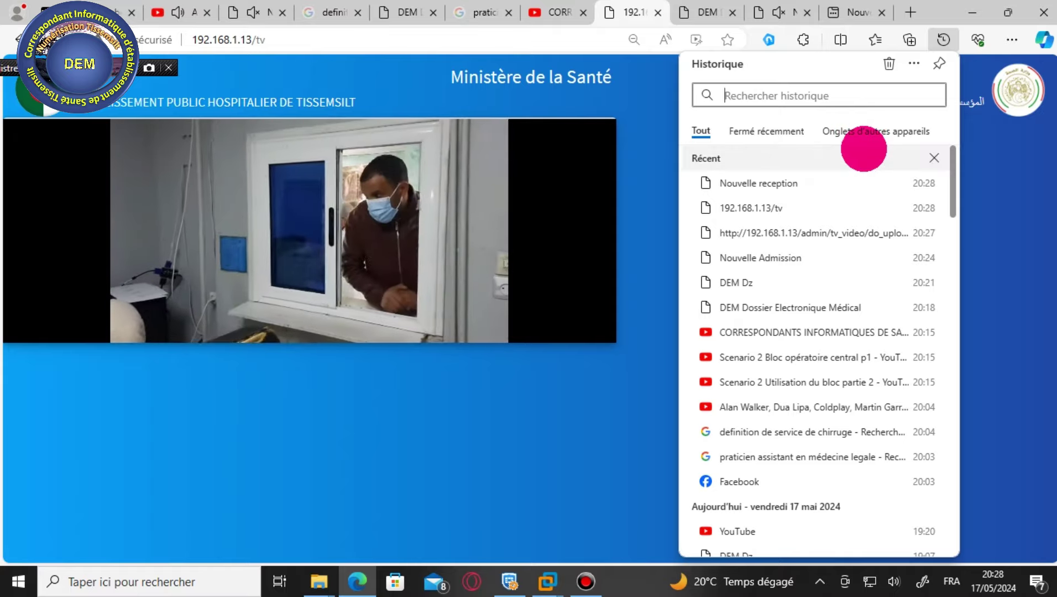
scroll(877, 425, down, 5)
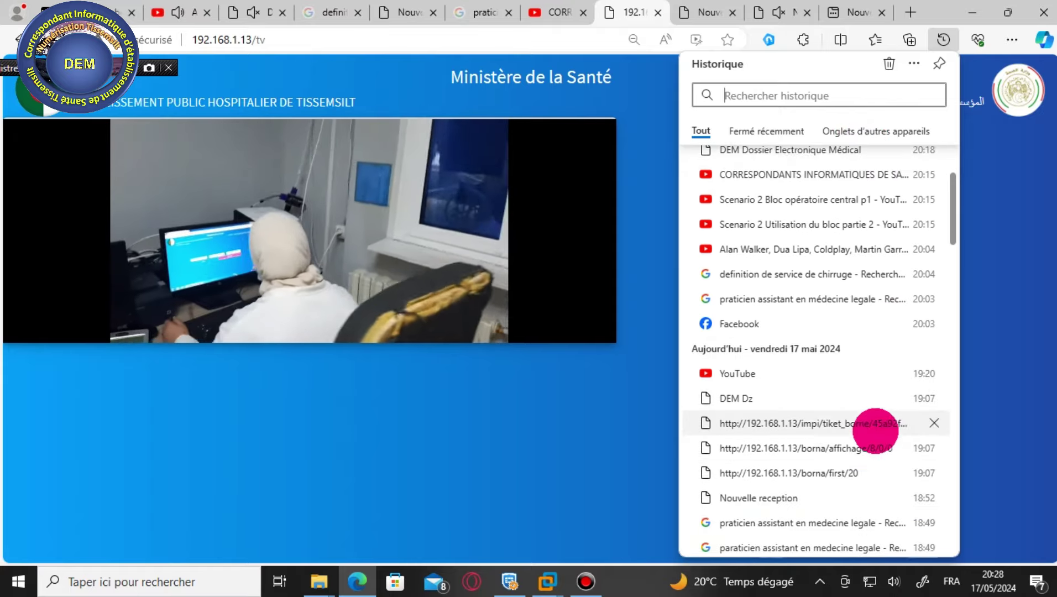
drag(953, 253, 951, 555)
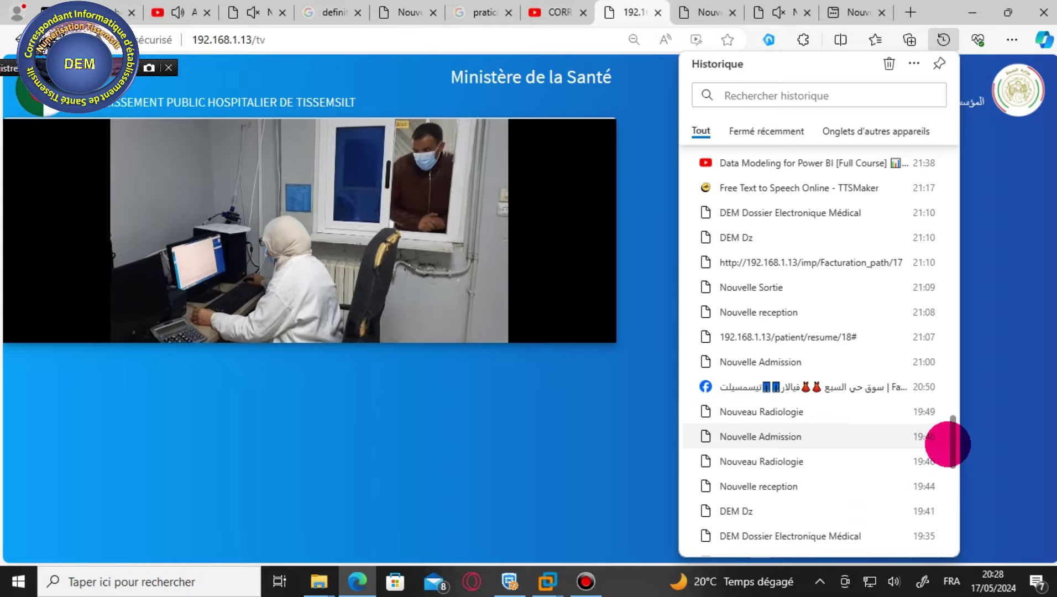
drag(950, 440, 953, 542)
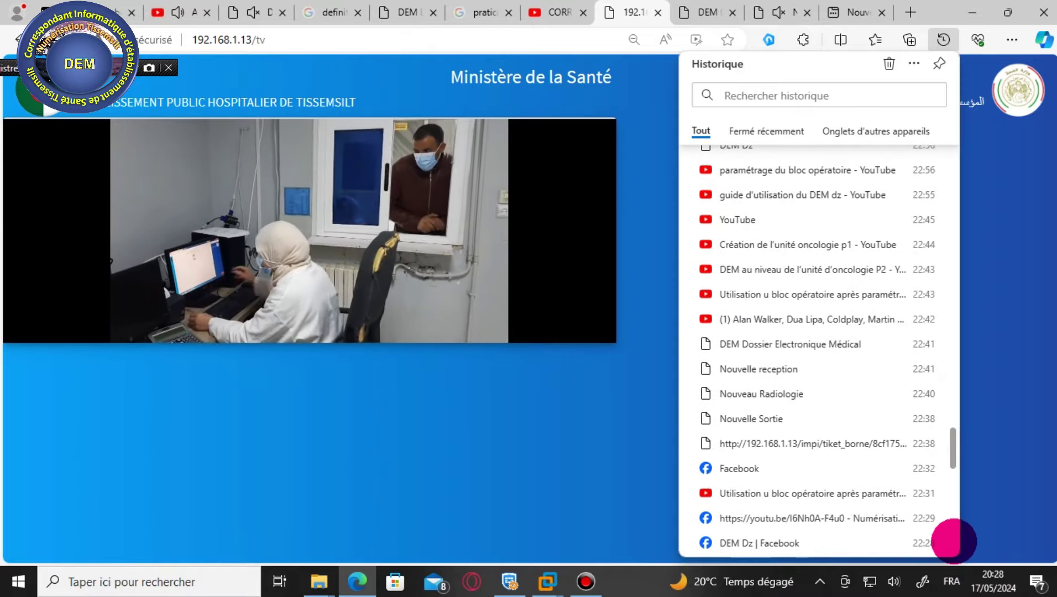
drag(948, 452, 967, 95)
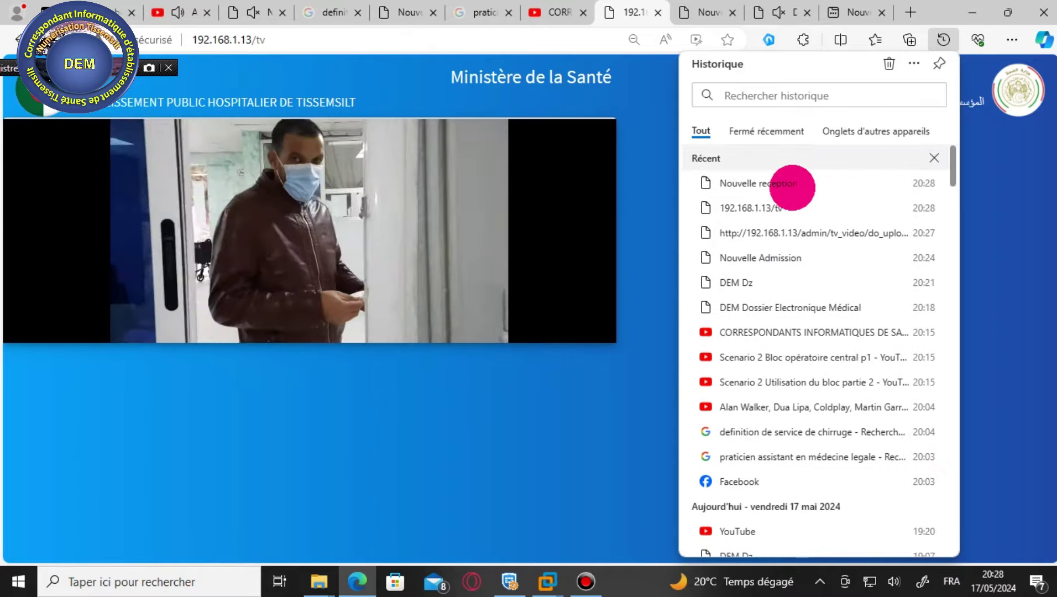
click(789, 207)
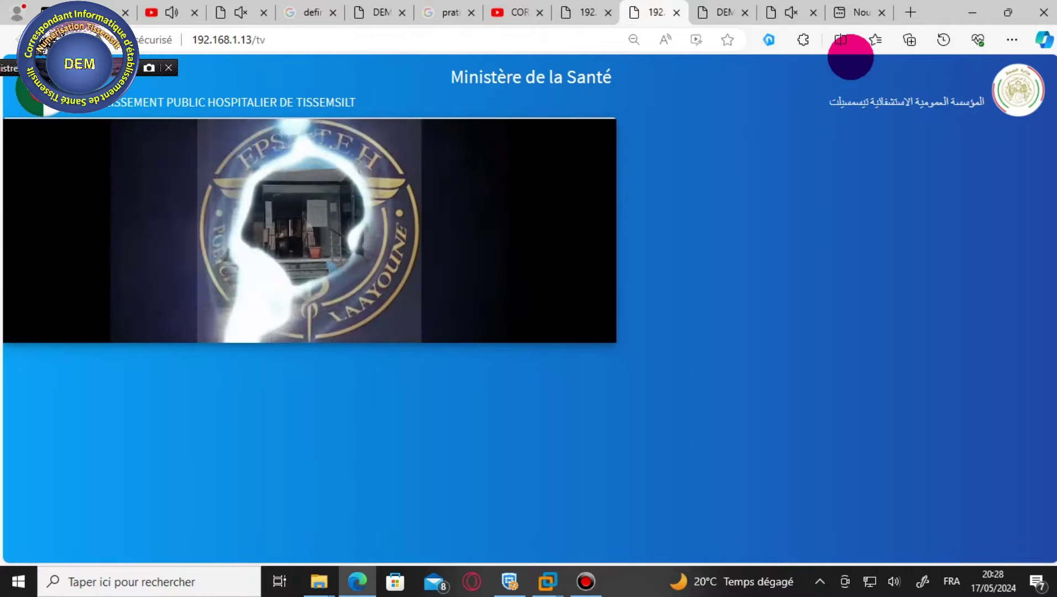
click(675, 12)
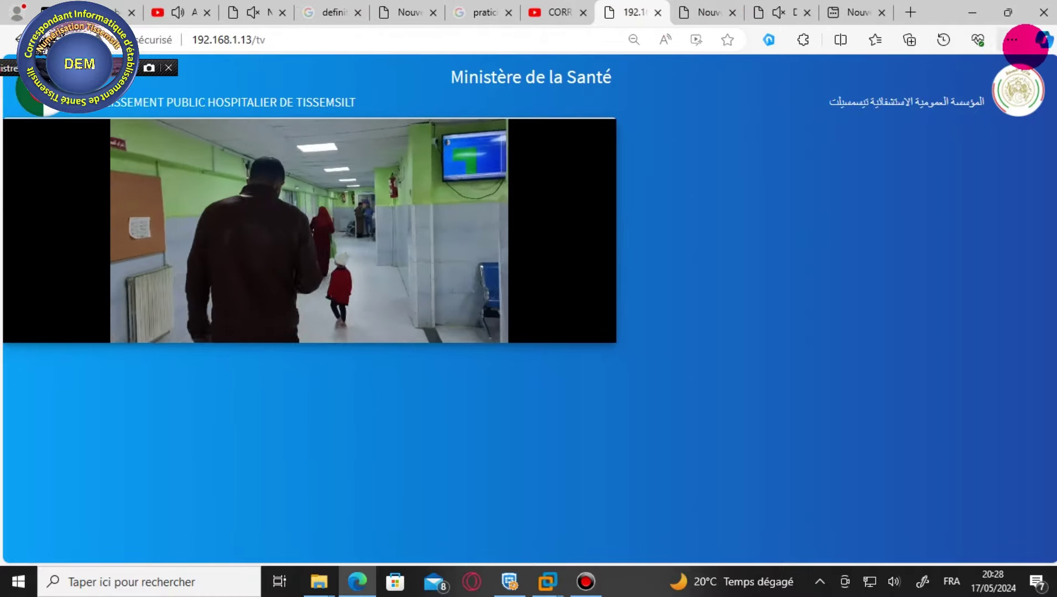
- Start clearing the browsing data from the history, and open the choices for the time interval
click(1011, 39)
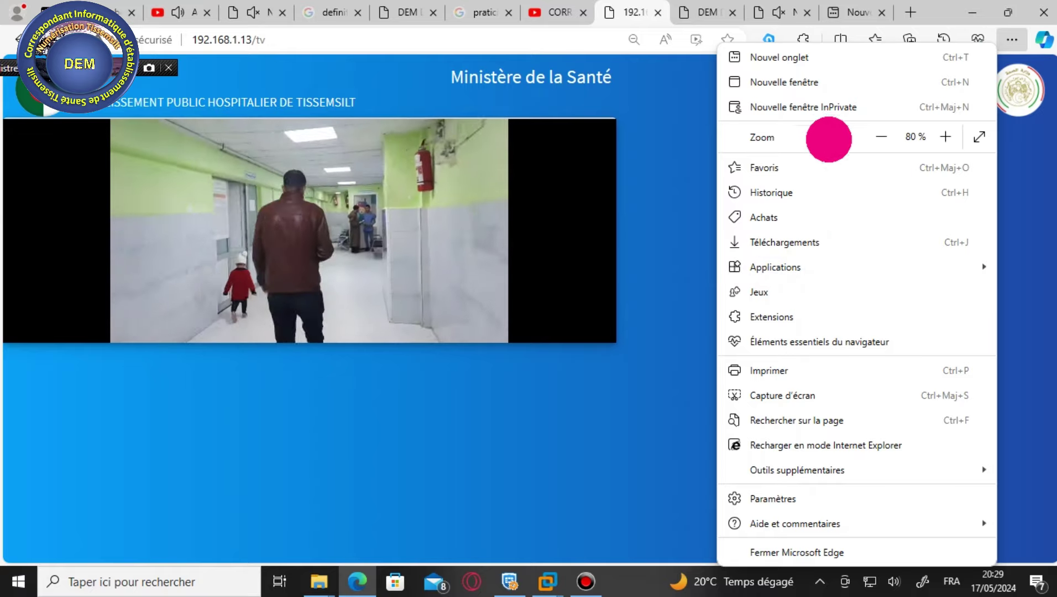
click(789, 194)
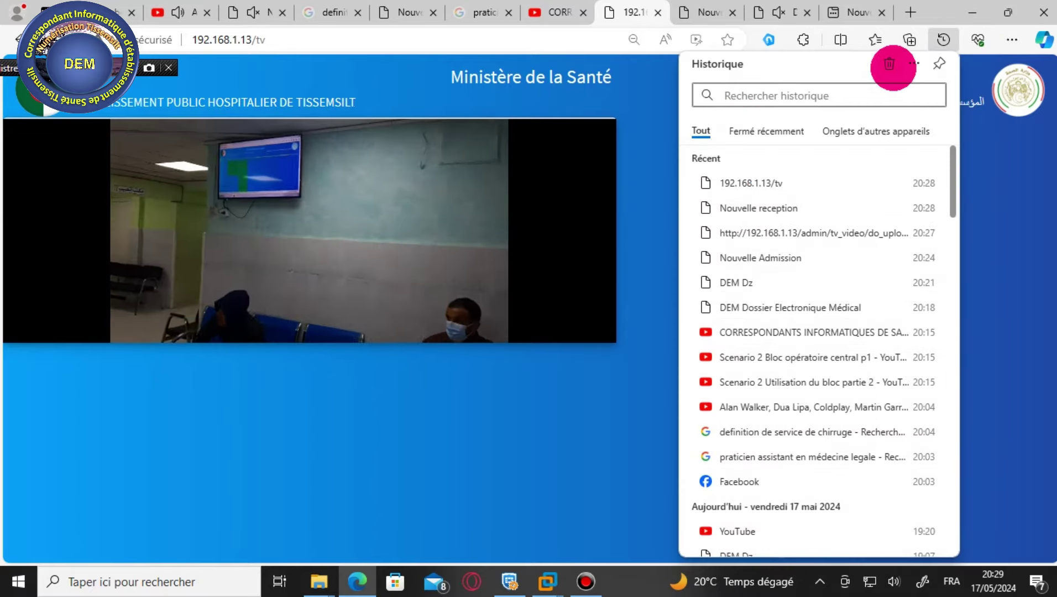
click(889, 65)
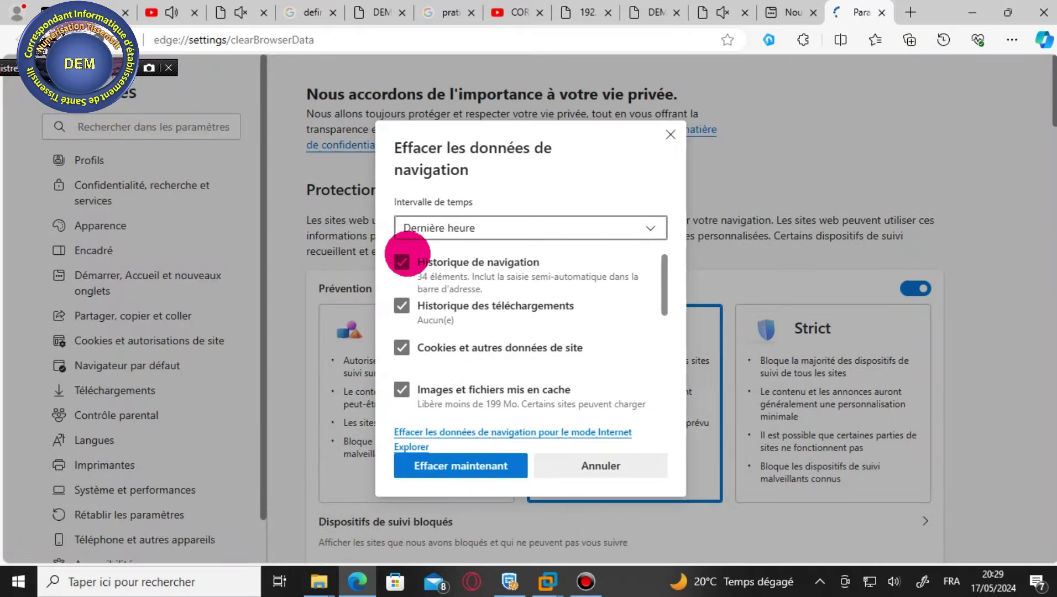
click(575, 223)
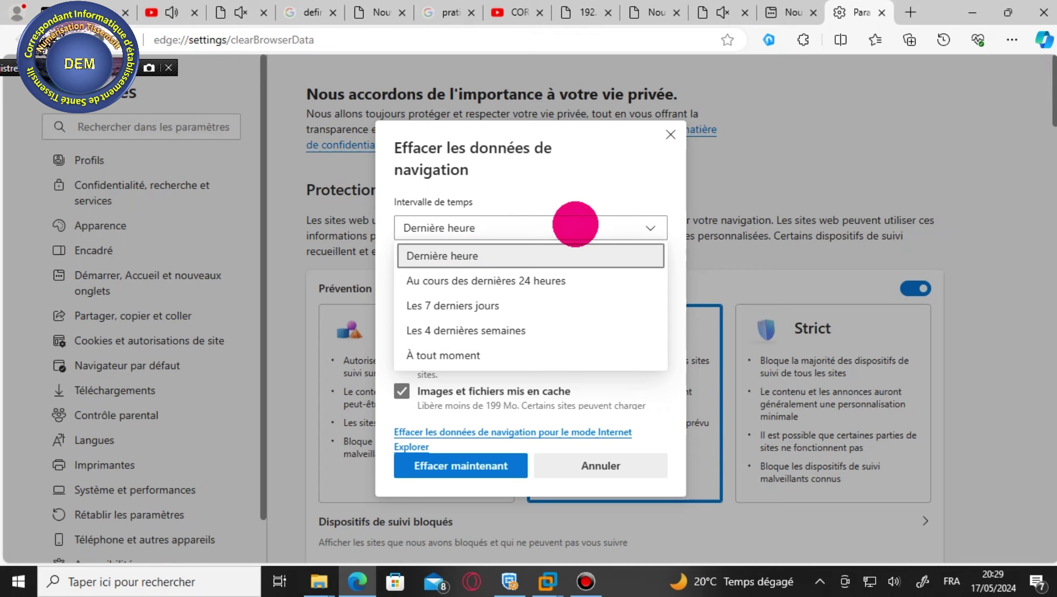